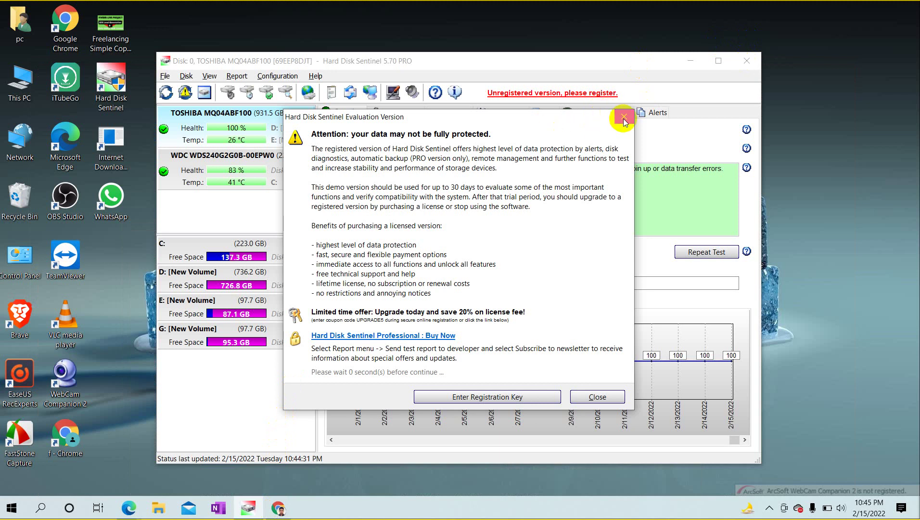
# Step: Close the evaluation notice and Hard Disk Sentinel, and open Google Chrome with the third listed profile
pyautogui.click(624, 117)
pyautogui.click(747, 61)
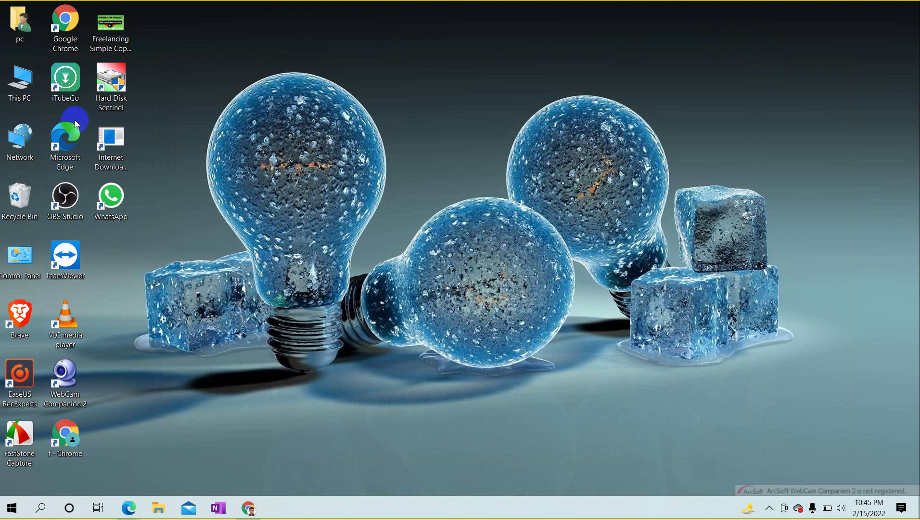
pyautogui.doubleClick(56, 17)
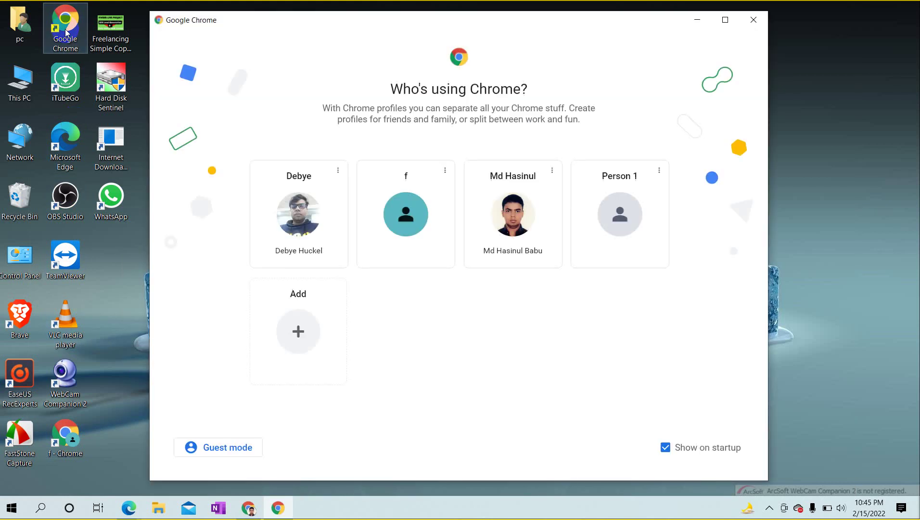
pyautogui.click(494, 219)
pyautogui.click(503, 212)
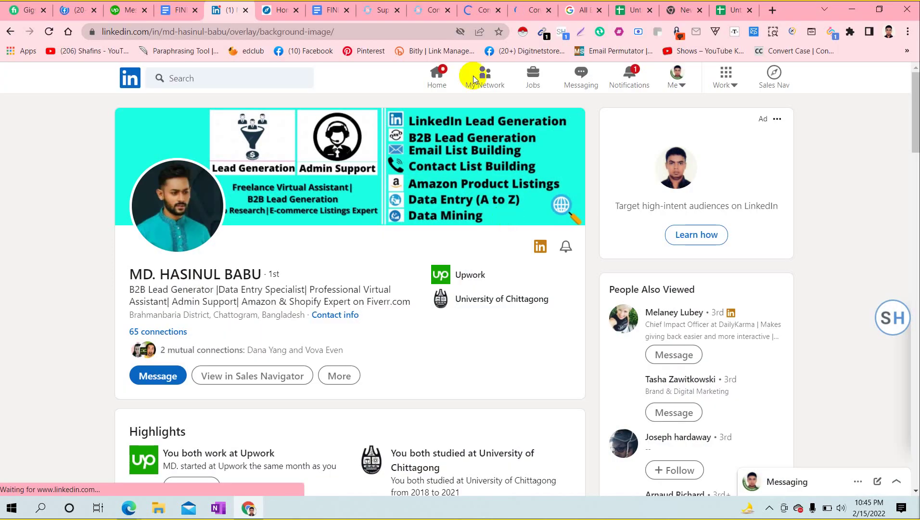
# Step: Check the Sales Navigator home tab, and close the enlarged background image on the LinkedIn profile page
pyautogui.click(275, 12)
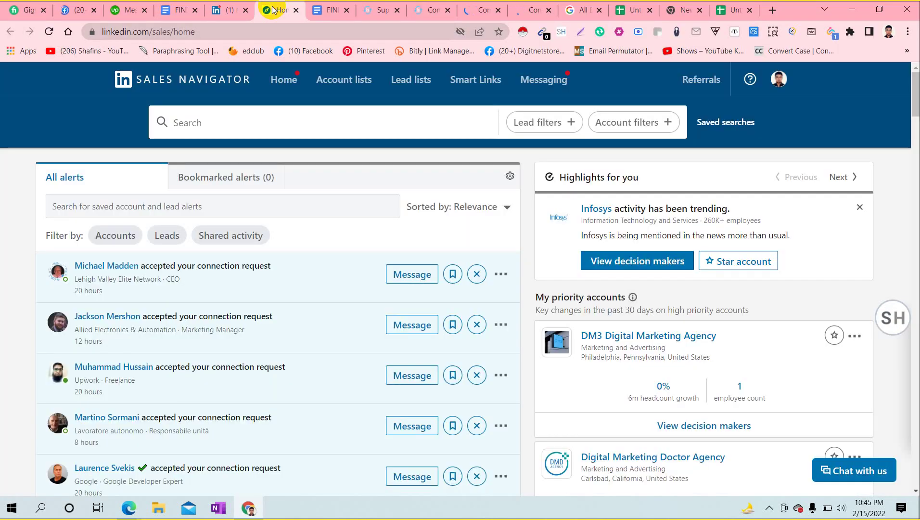
pyautogui.click(231, 5)
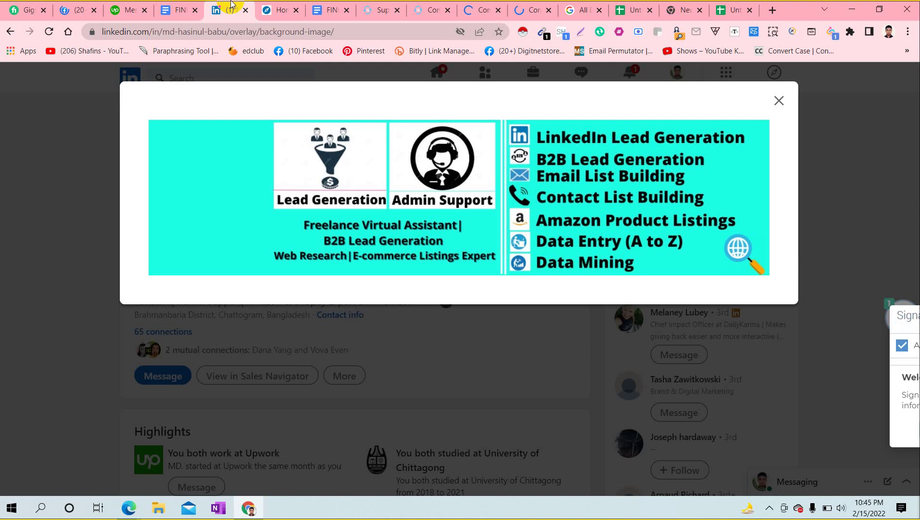
pyautogui.click(778, 100)
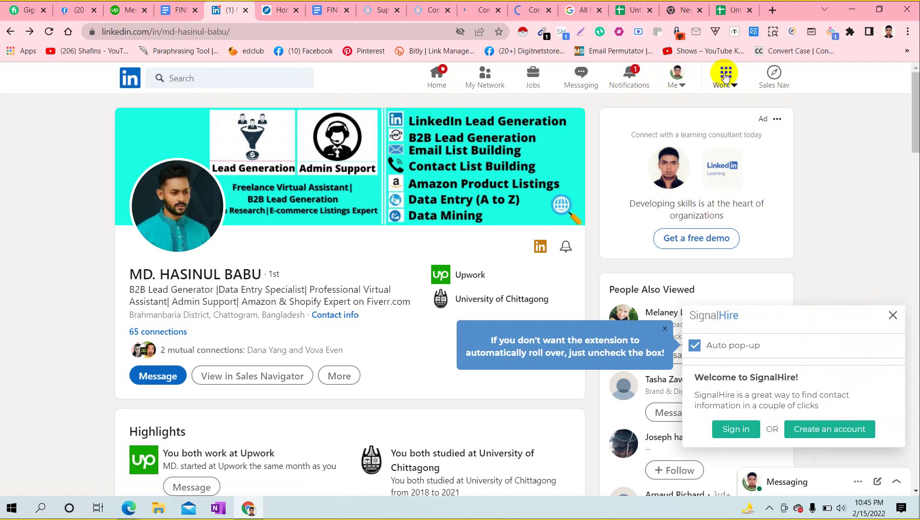
# Step: Close the unneeded browser tabs: the loading company pages, the Europe country list search and the new tab
pyautogui.click(447, 10)
pyautogui.click(446, 9)
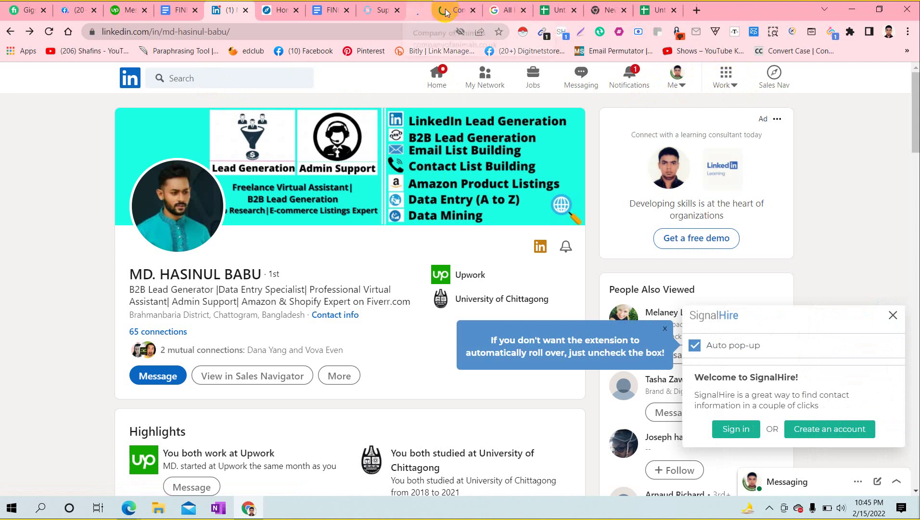
pyautogui.click(446, 9)
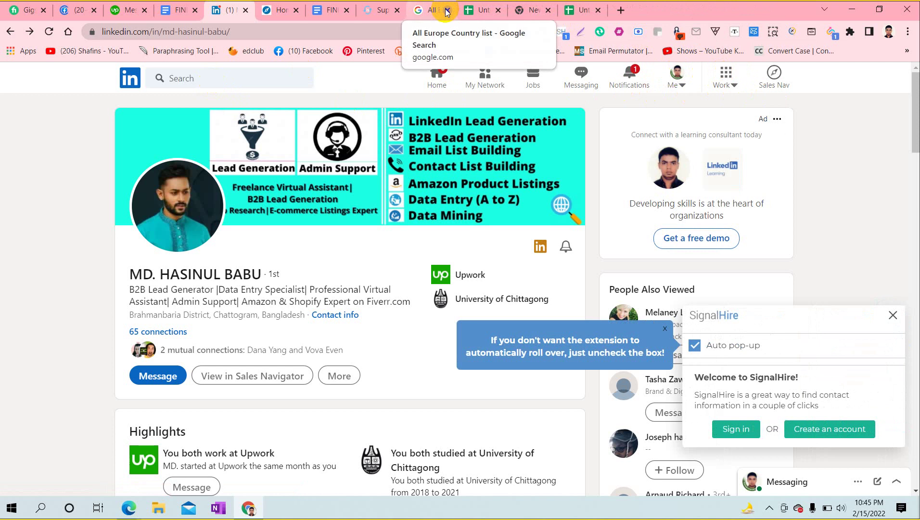
pyautogui.click(446, 10)
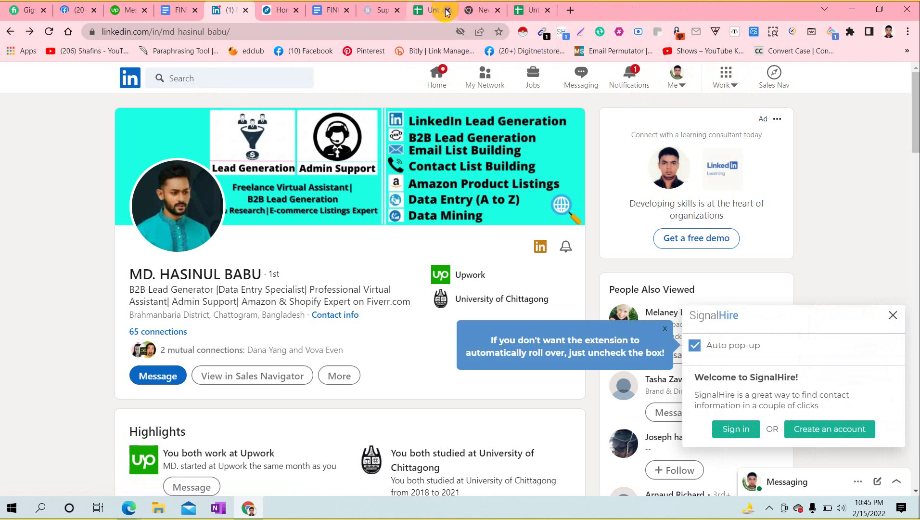
pyautogui.click(498, 11)
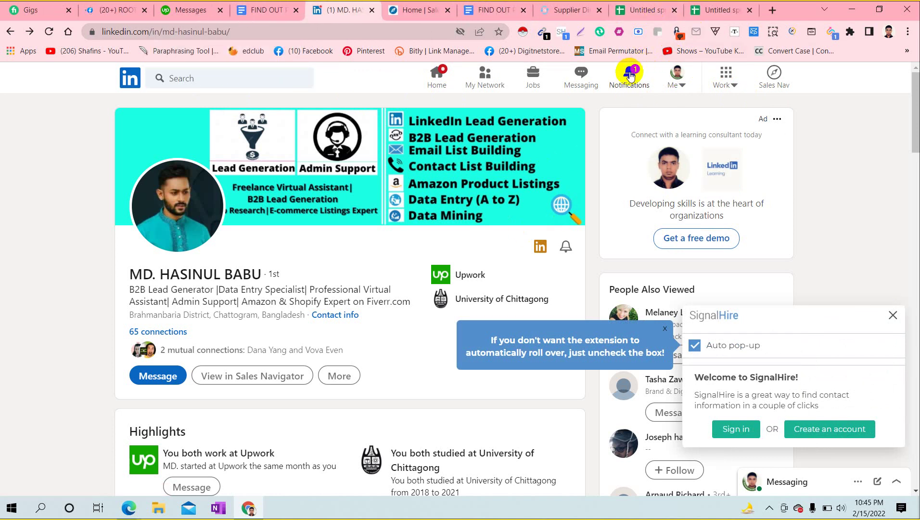
# Step: Go to Sales Navigator from LinkedIn's notifications page and bring up the lead filters for a new search
pyautogui.click(630, 75)
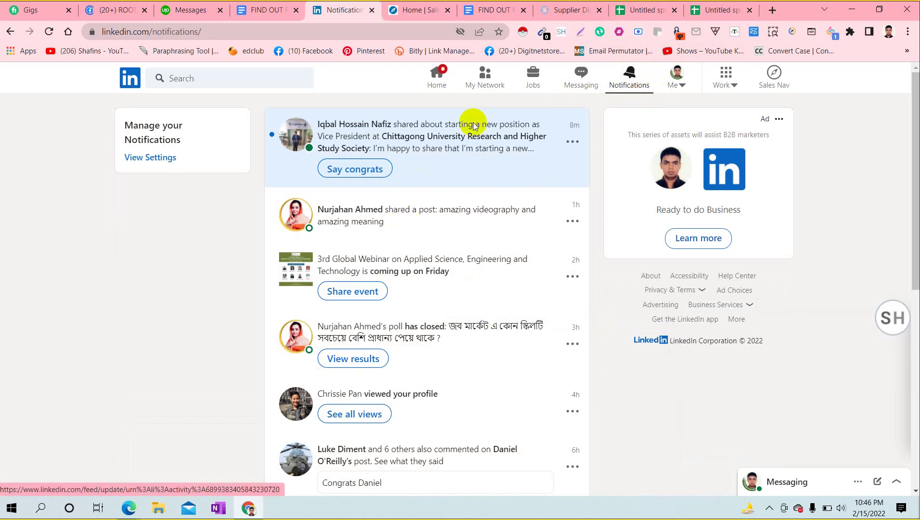
pyautogui.click(776, 73)
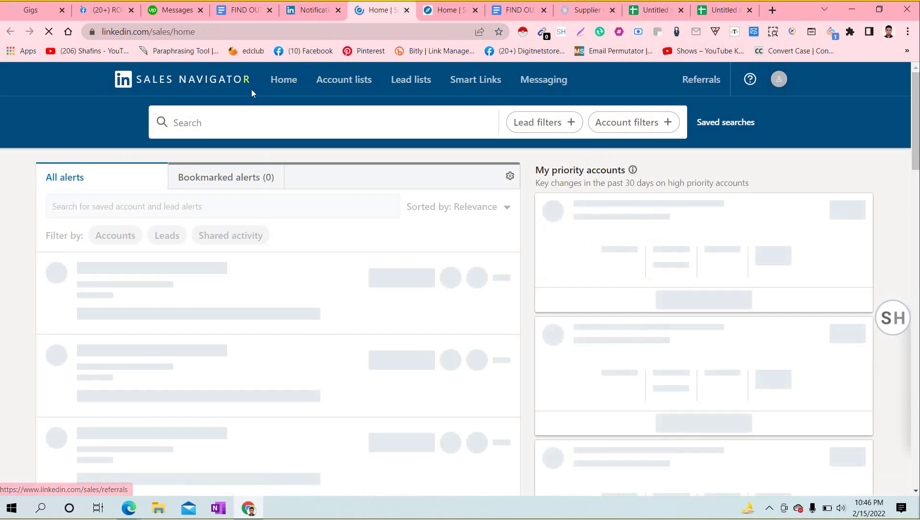
pyautogui.click(222, 117)
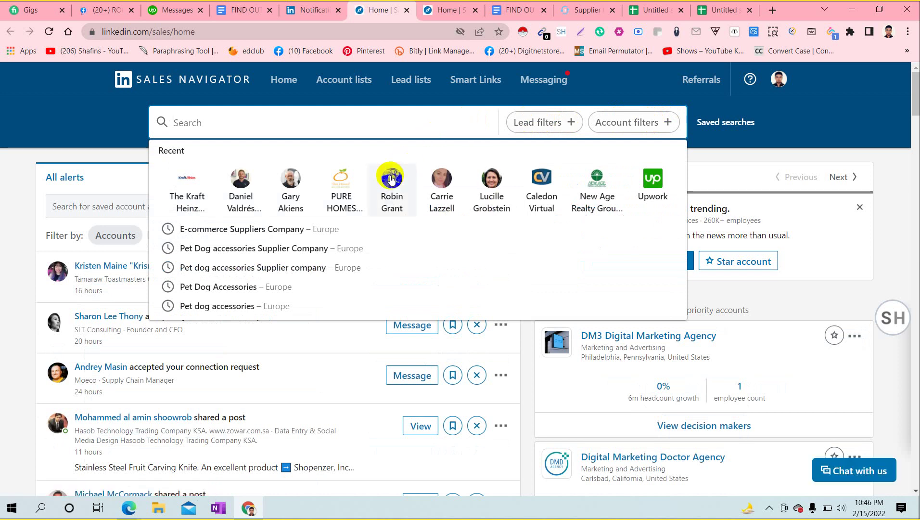
pyautogui.click(546, 124)
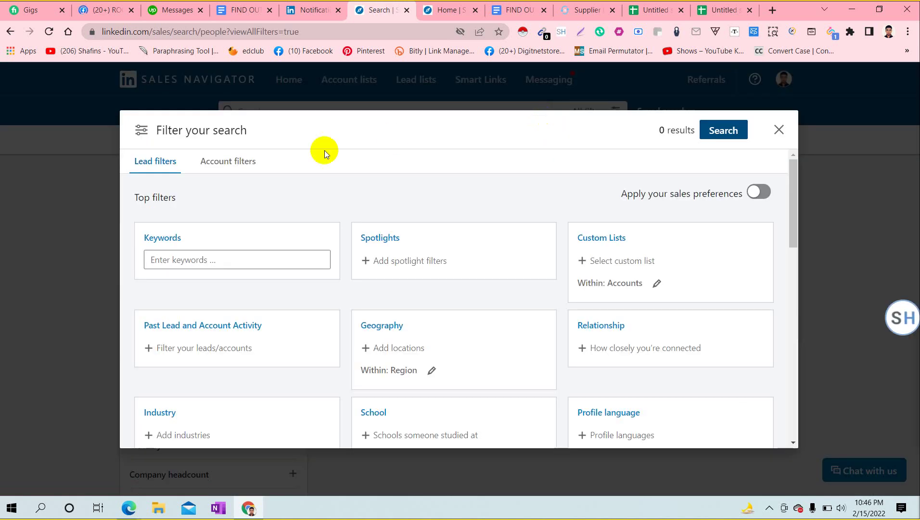
# Step: Enter "E-commerce Supplier Company" as the keywords of the lead search
pyautogui.click(214, 260)
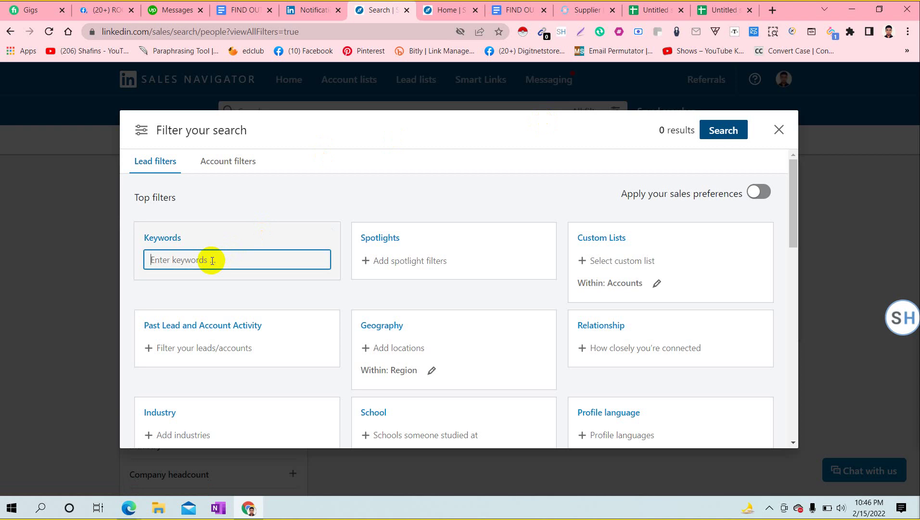
pyautogui.write('E')
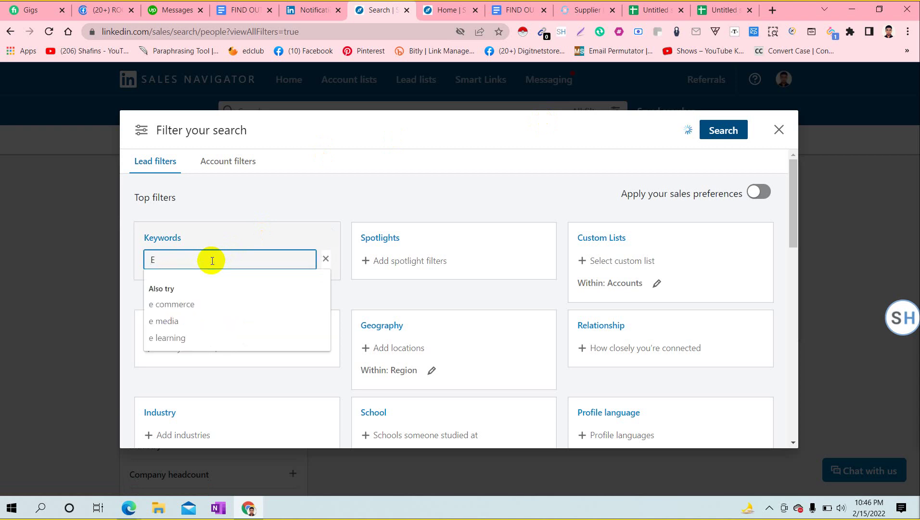
pyautogui.write('-commerce ')
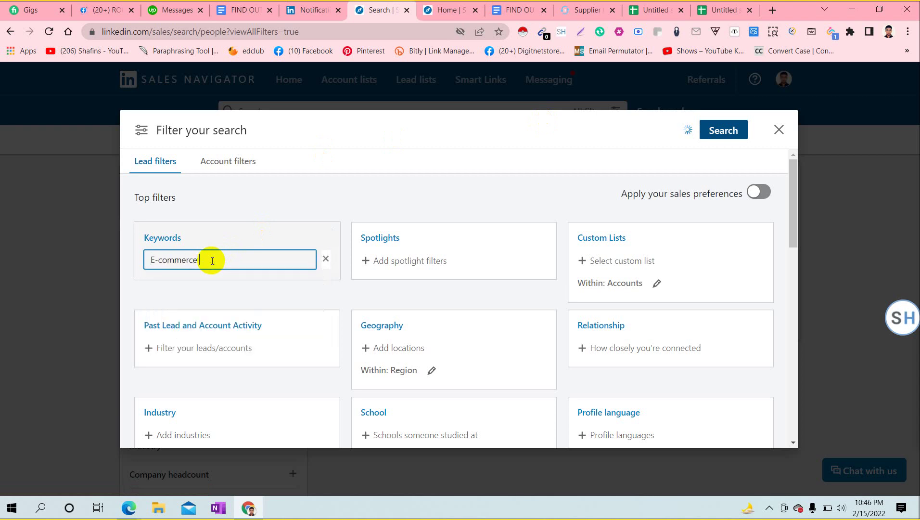
pyautogui.write('Su')
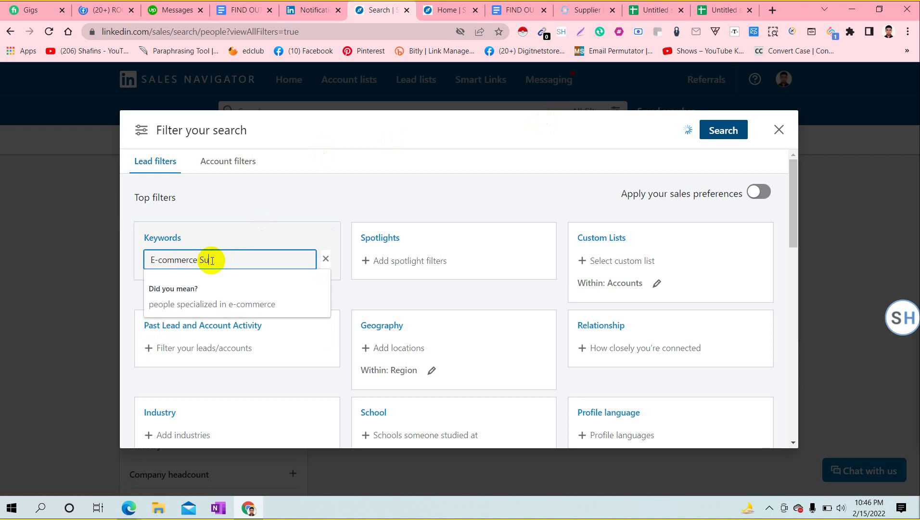
pyautogui.write('pplier ')
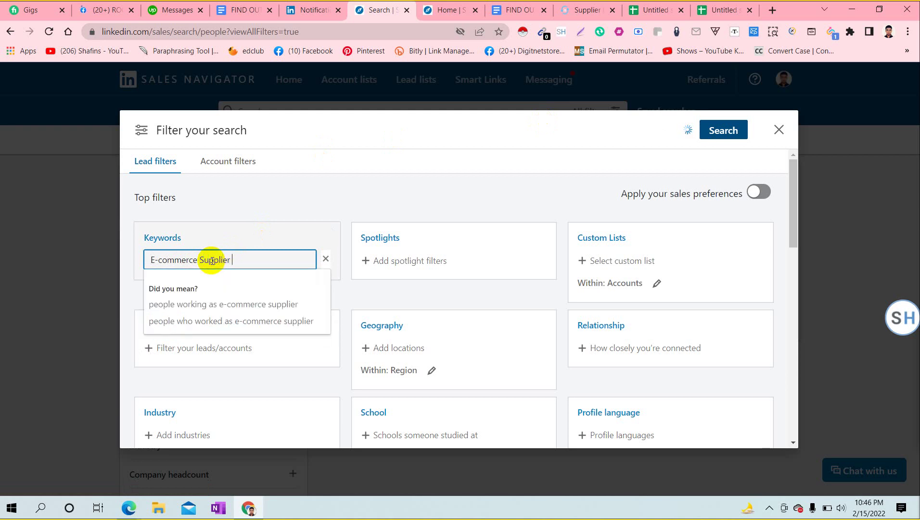
pyautogui.write('Compan')
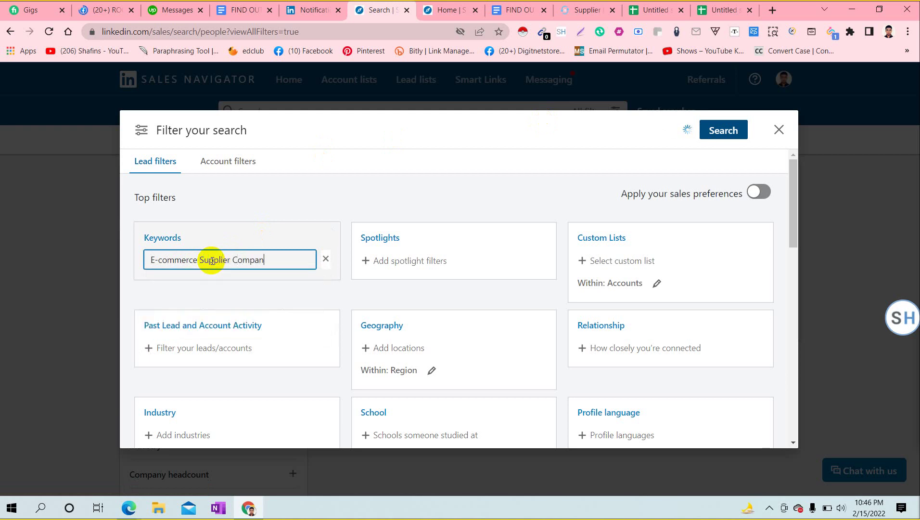
pyautogui.write('y')
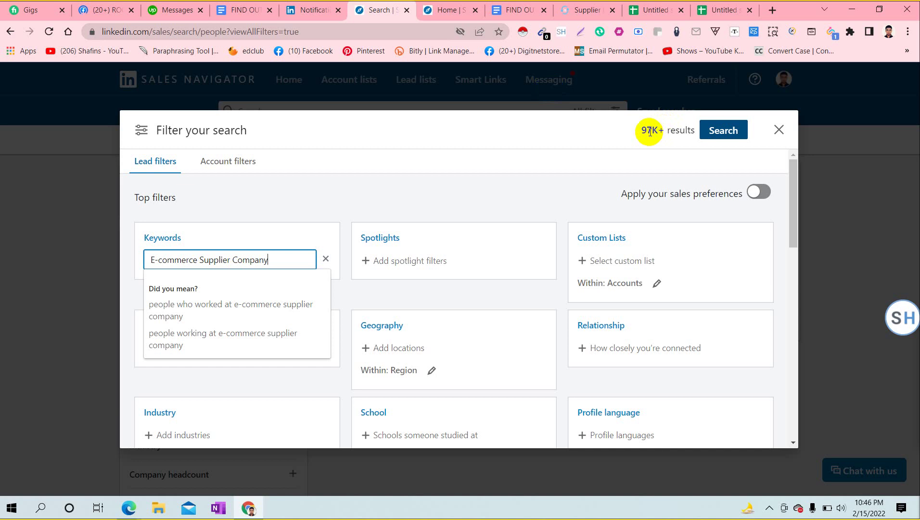
pyautogui.click(338, 201)
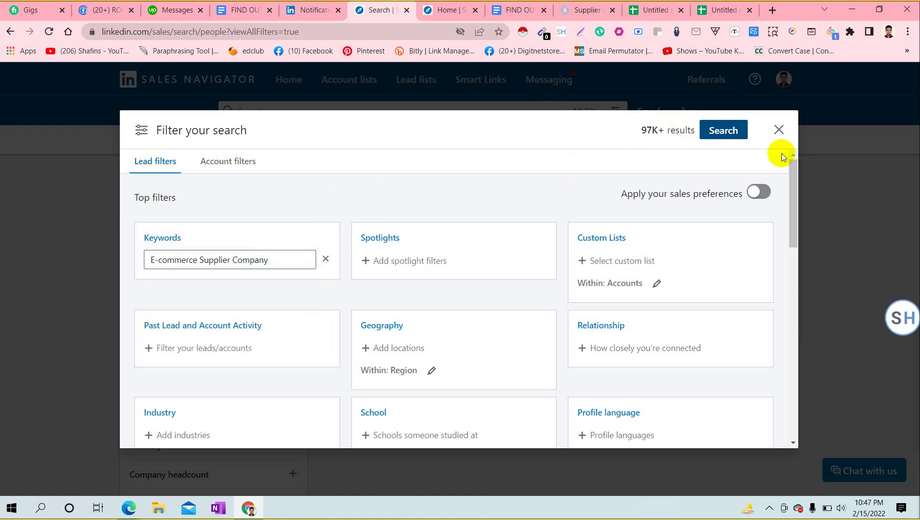
# Step: Add Europe as an included region in the Geography filter and run the lead search
pyautogui.moveTo(795, 175); pyautogui.dragTo(793, 188)
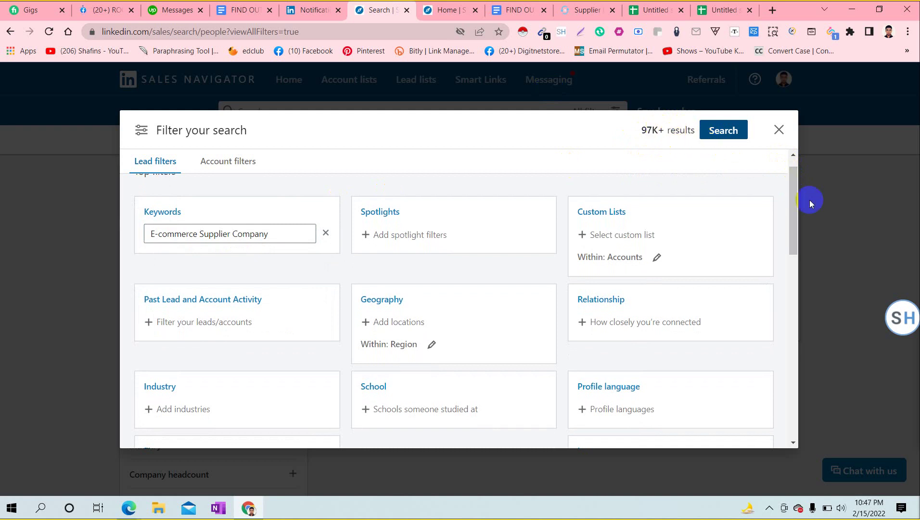
pyautogui.moveTo(791, 198); pyautogui.dragTo(559, 205)
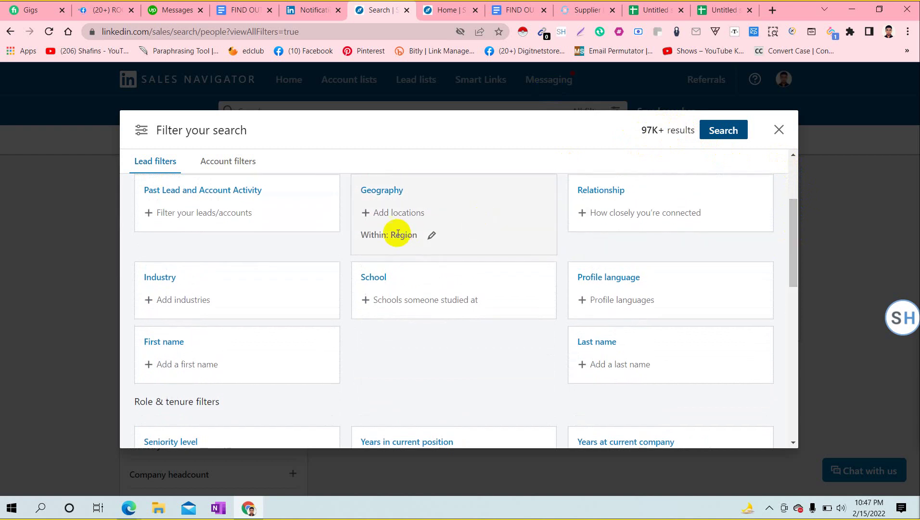
pyautogui.click(373, 190)
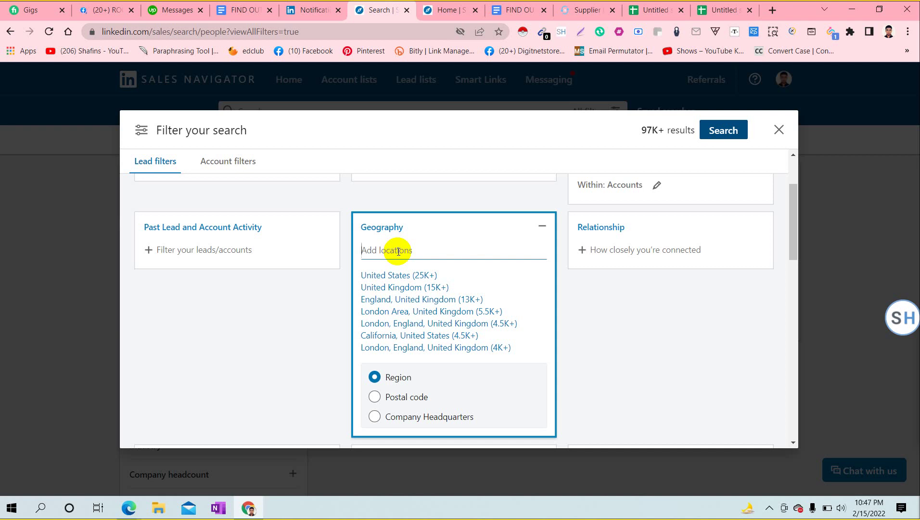
pyautogui.write('Eu')
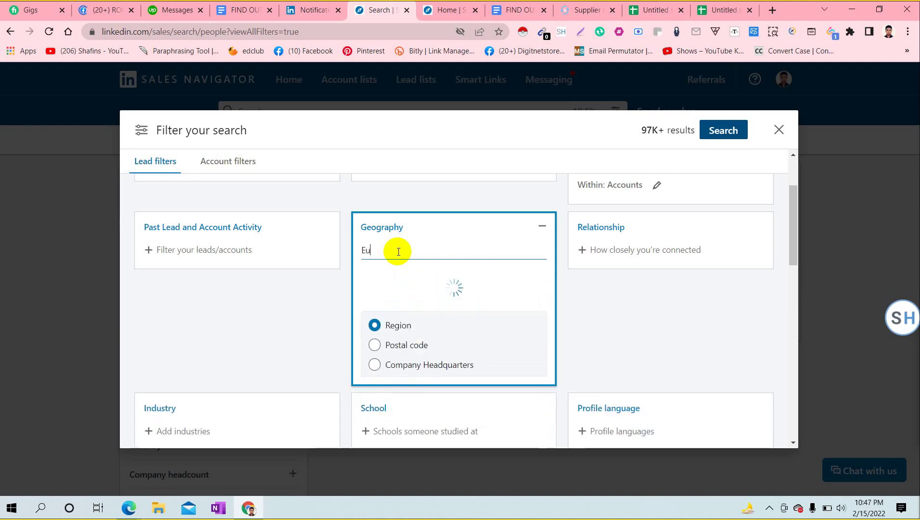
pyautogui.write('r')
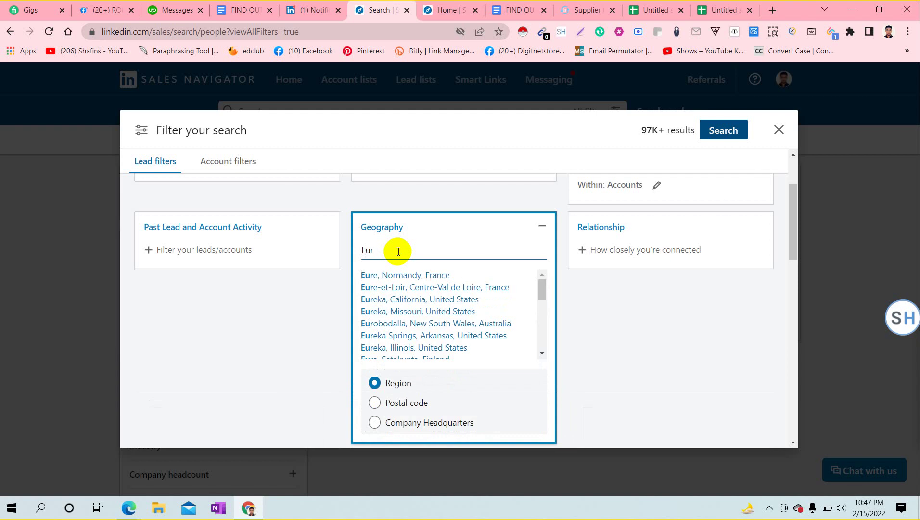
pyautogui.write('ope')
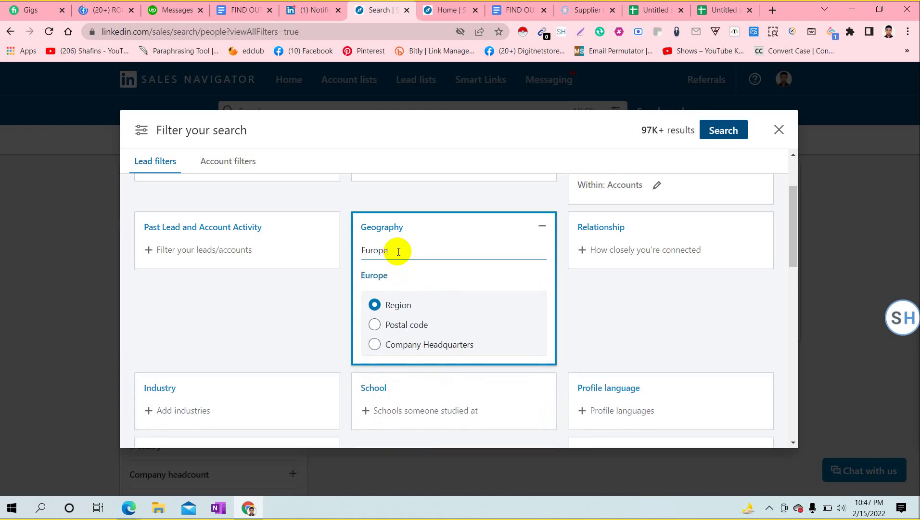
pyautogui.click(375, 276)
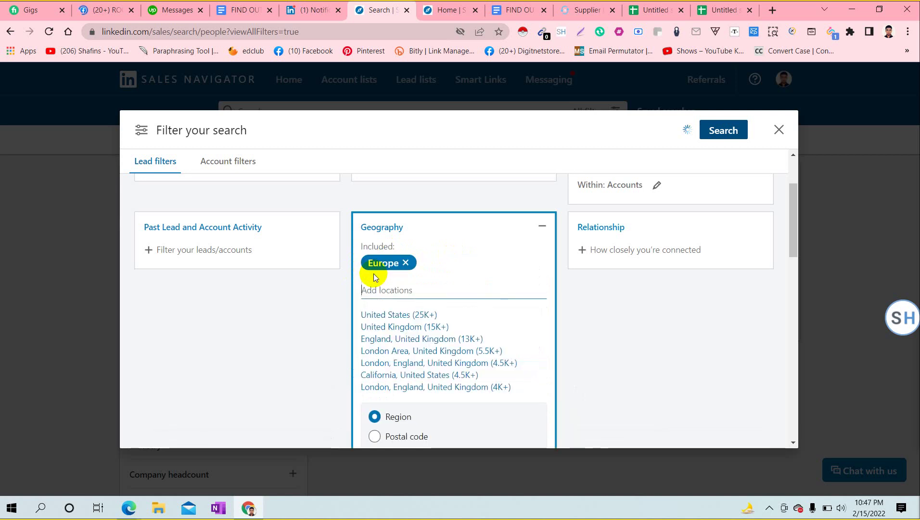
pyautogui.click(357, 267)
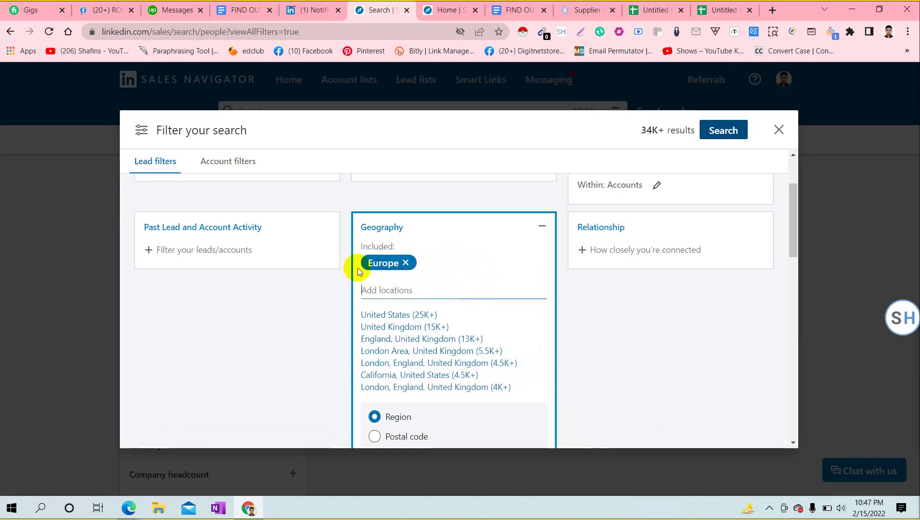
pyautogui.click(723, 130)
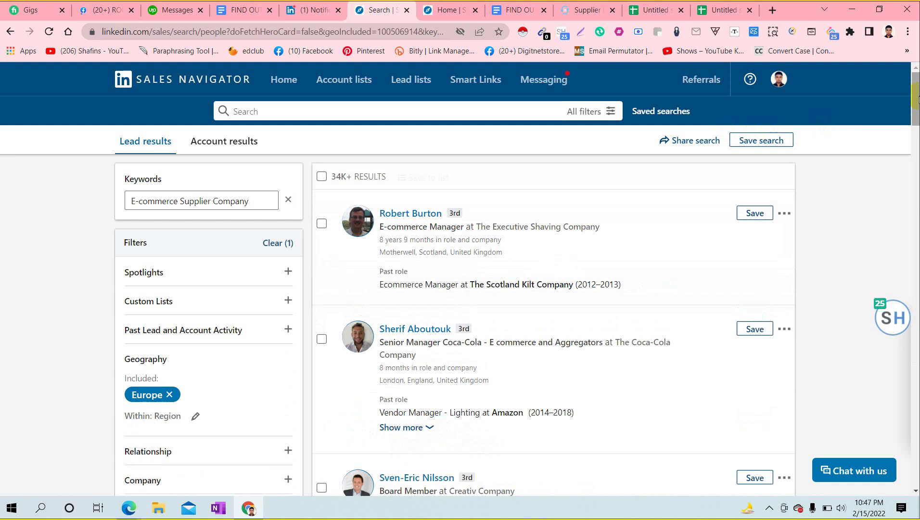
# Step: Examine the lead results, in particular the first lead's name, job title and company
pyautogui.moveTo(914, 100); pyautogui.dragTo(916, 95)
pyautogui.moveTo(917, 96)
pyautogui.mouseDown()
pyautogui.moveTo(917, 107)
pyautogui.moveTo(917, 97)
pyautogui.mouseUp()
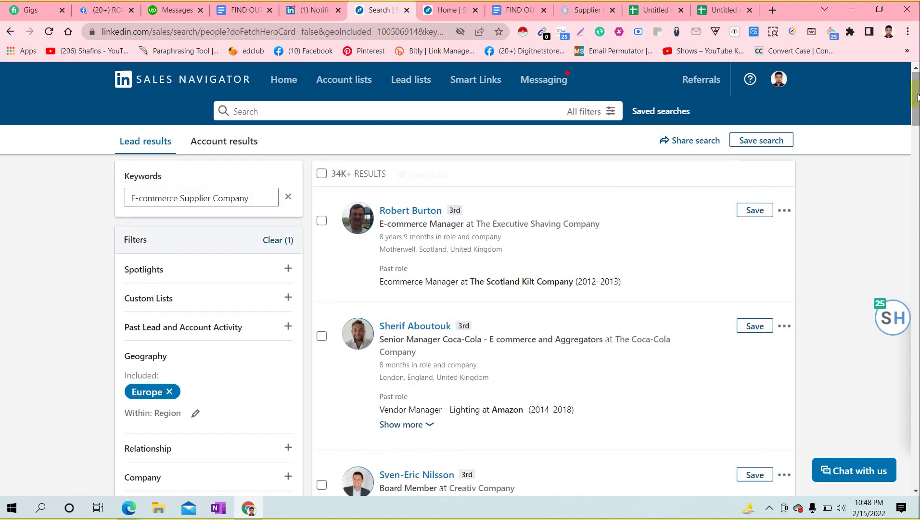
pyautogui.moveTo(917, 97); pyautogui.dragTo(917, 96)
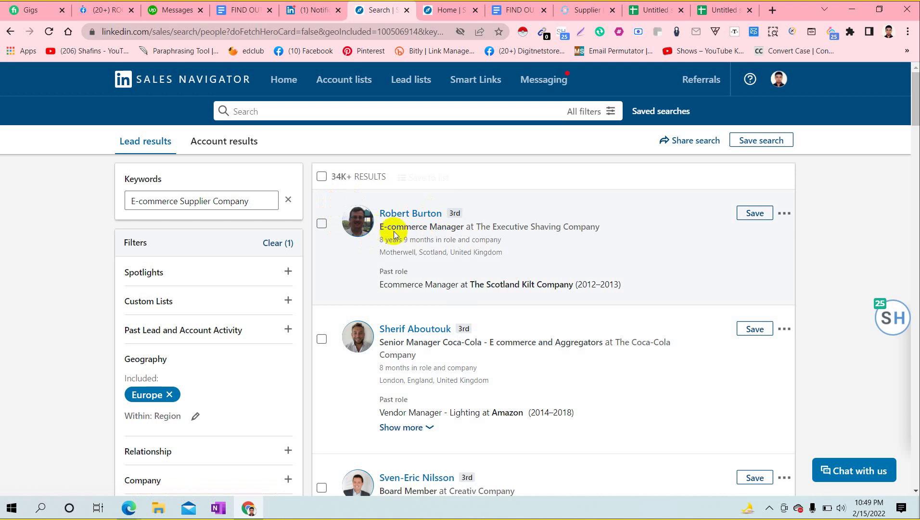
pyautogui.moveTo(464, 228); pyautogui.dragTo(378, 212)
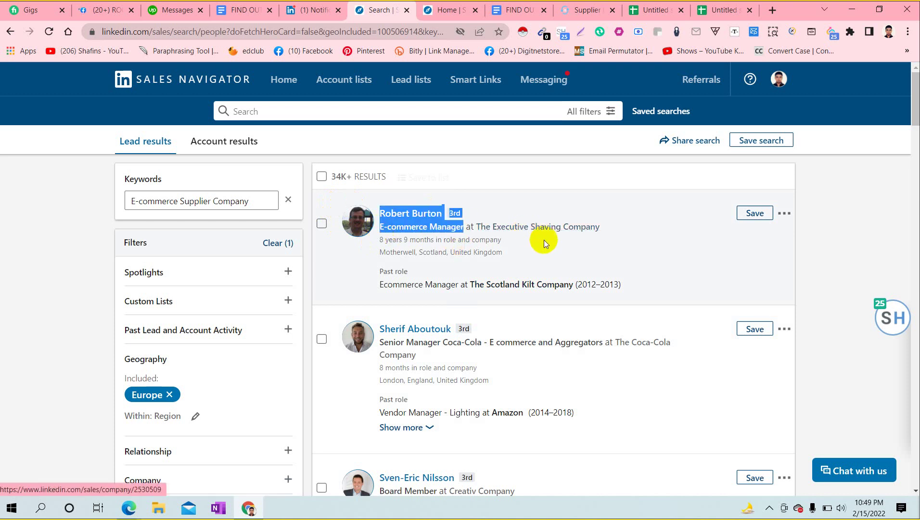
pyautogui.click(569, 244)
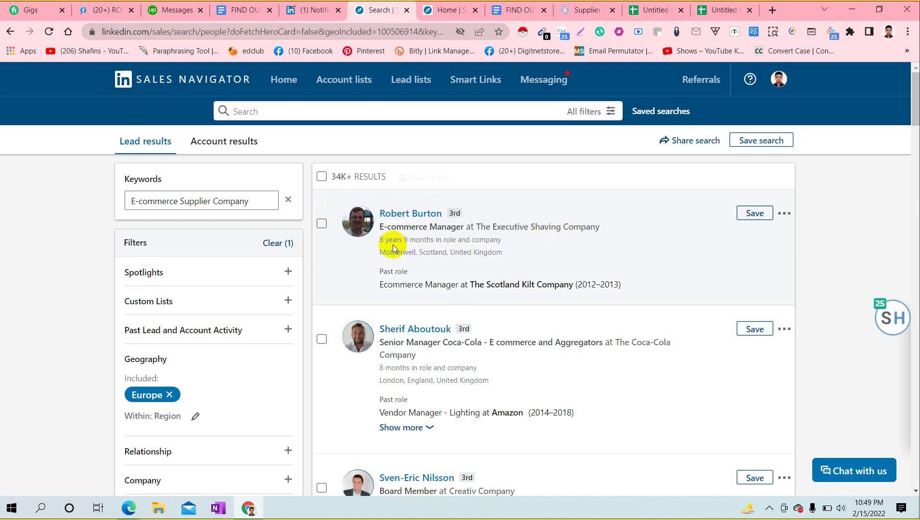
# Step: Examine the first lead's job title, company, time in role and location in the lead results
pyautogui.moveTo(376, 253); pyautogui.dragTo(507, 252)
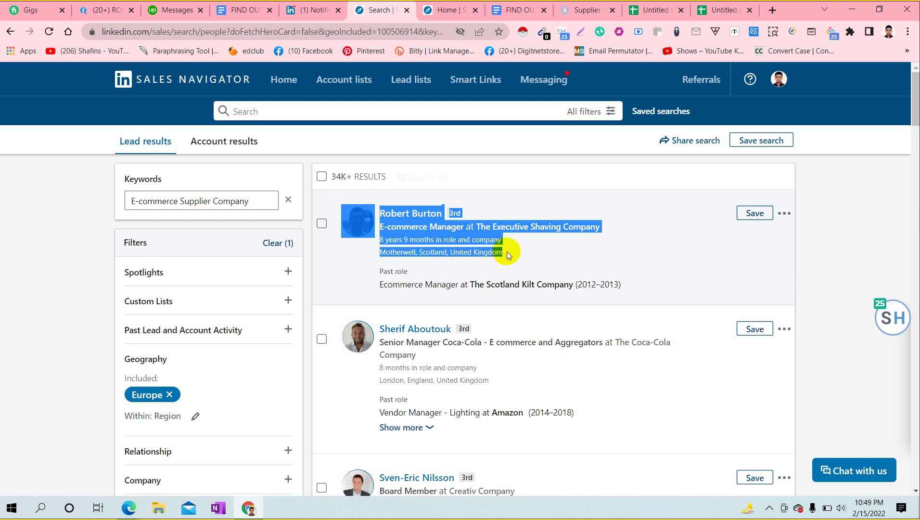
pyautogui.click(507, 250)
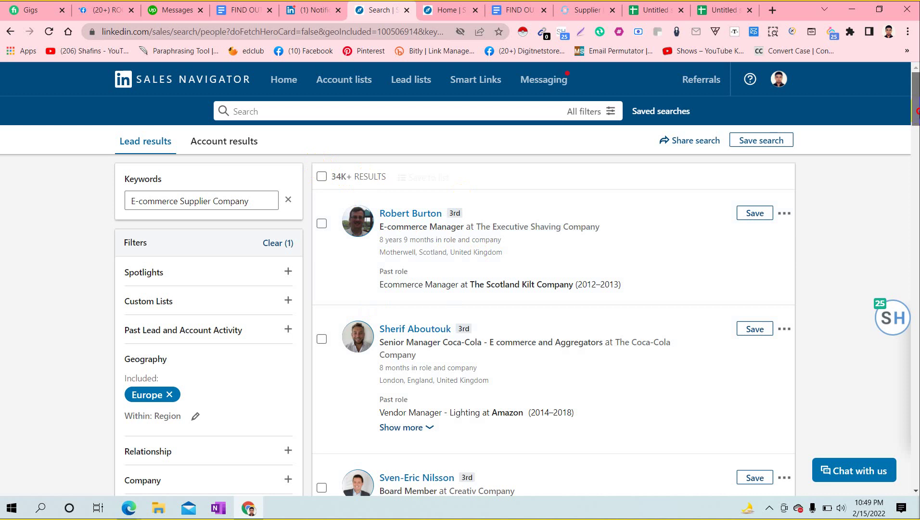
pyautogui.scroll(-2, 918, 111)
pyautogui.scroll(2, 918, 113)
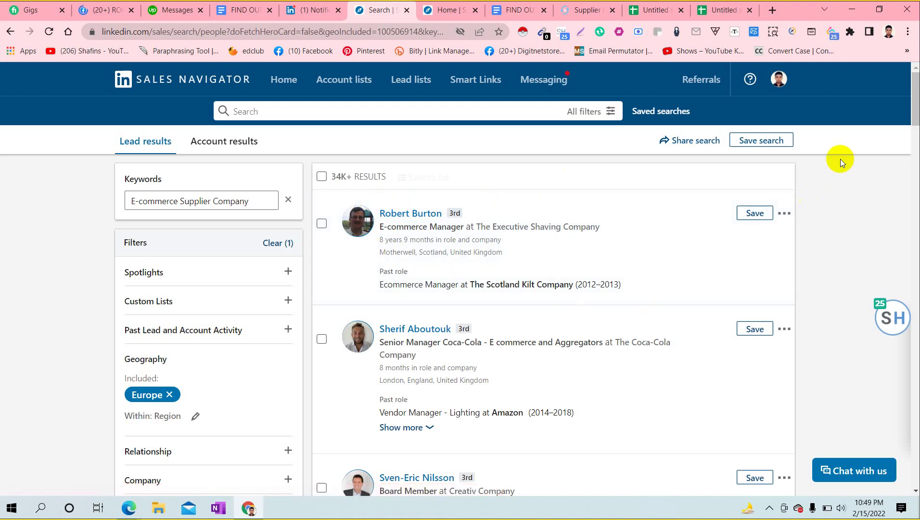
# Step: Try to find "Pet dog accessories" as an industry in the Industry filter, and dismiss the filter
pyautogui.click(915, 112)
pyautogui.moveTo(915, 113); pyautogui.dragTo(914, 116)
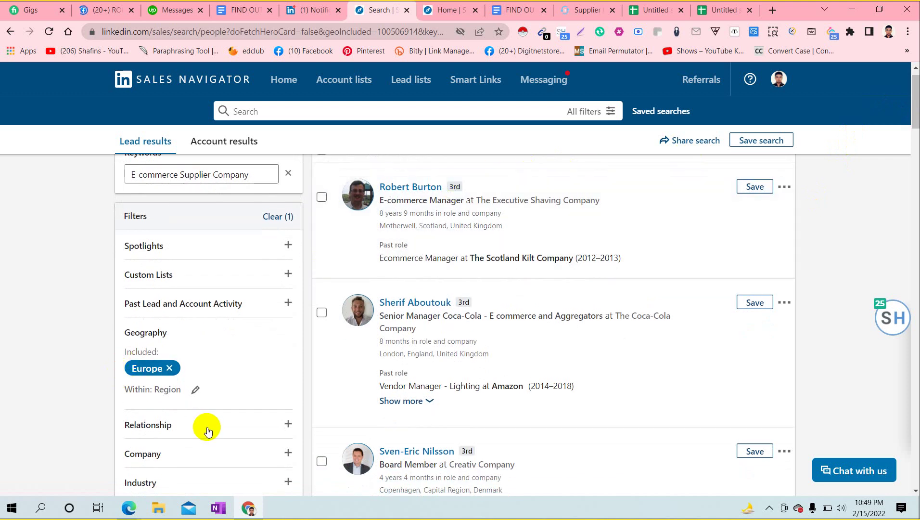
pyautogui.click(201, 482)
pyautogui.scroll(-5, 199, 485)
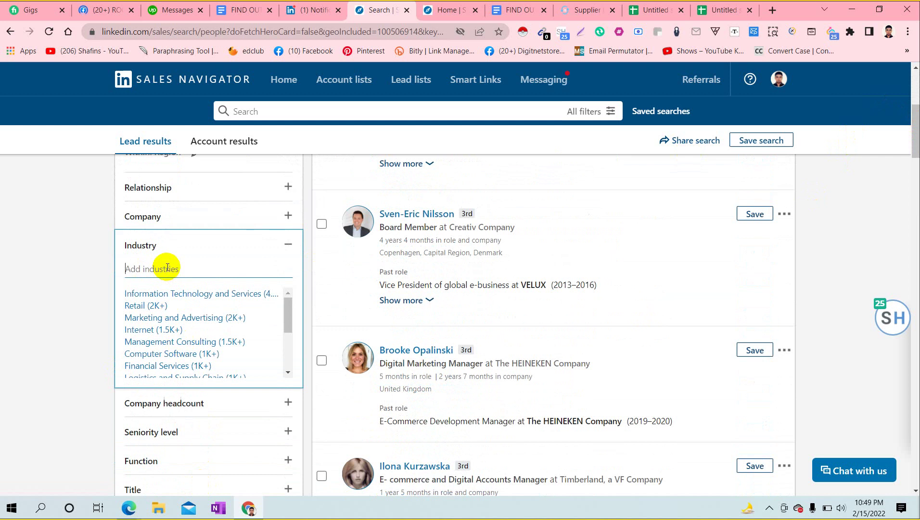
pyautogui.write('Pet')
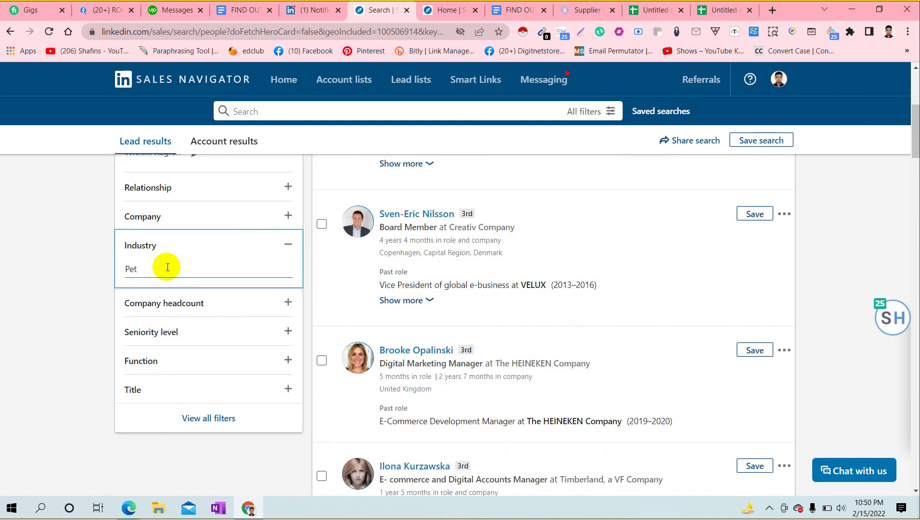
pyautogui.write(' dog accessories')
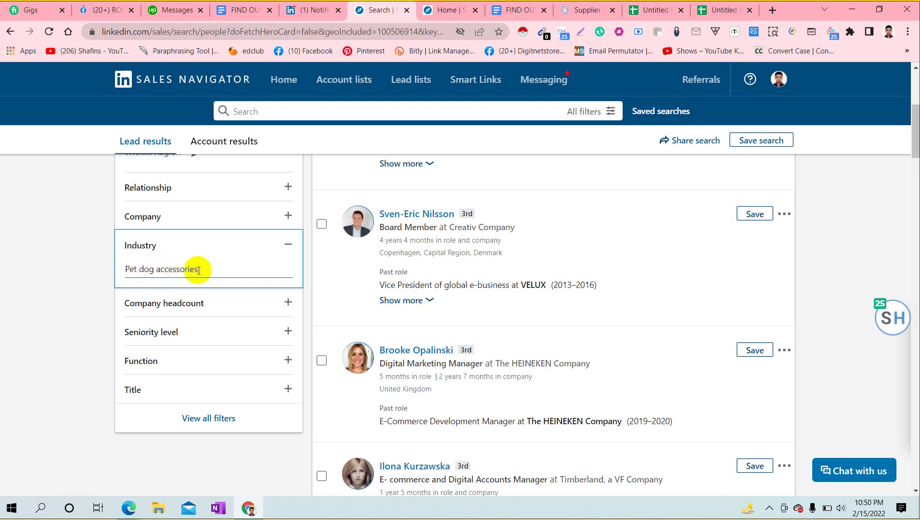
pyautogui.moveTo(206, 261); pyautogui.dragTo(89, 271)
pyautogui.click(89, 270)
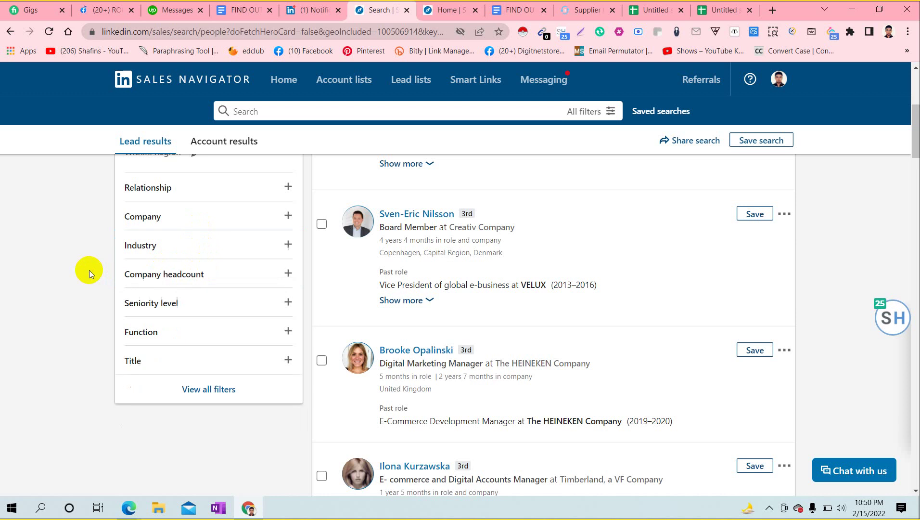
# Step: Look for an industry matching "Pet" in the Industry filter, and erase the entry
pyautogui.click(179, 247)
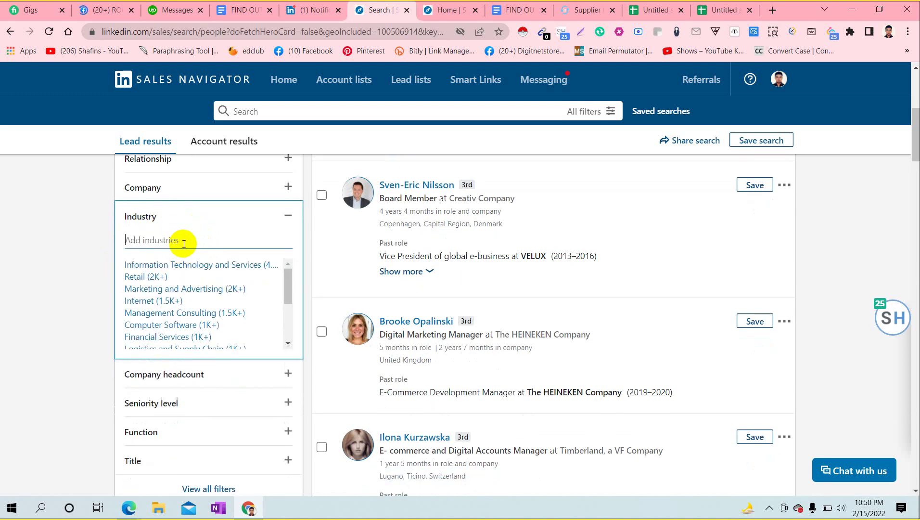
pyautogui.write('Pet')
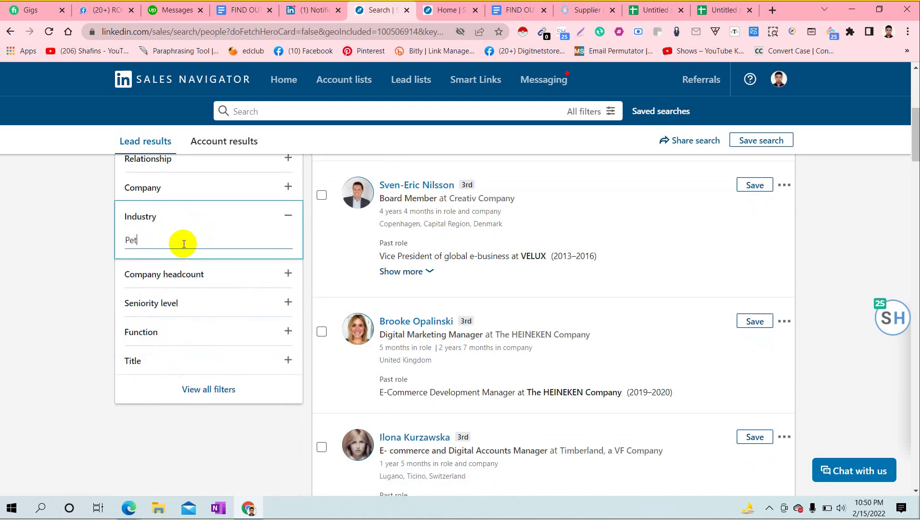
pyautogui.press('BackSpace')
pyautogui.press('BackSpace')
pyautogui.write('et')
pyautogui.press('BackSpace')
pyautogui.press('BackSpace')
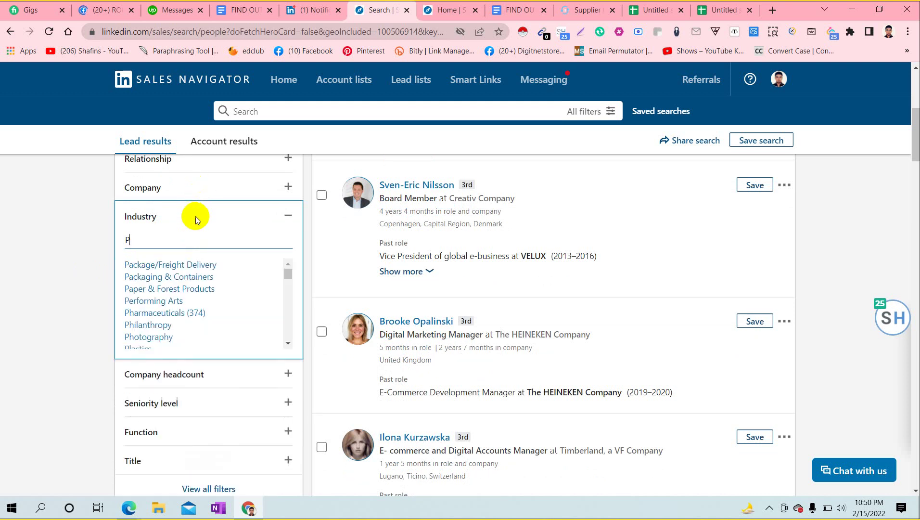
pyautogui.press('BackSpace')
# Step: Look up "Pet dog" in the Company filter and include Pet & Dog Supplies as a current company
pyautogui.click(198, 187)
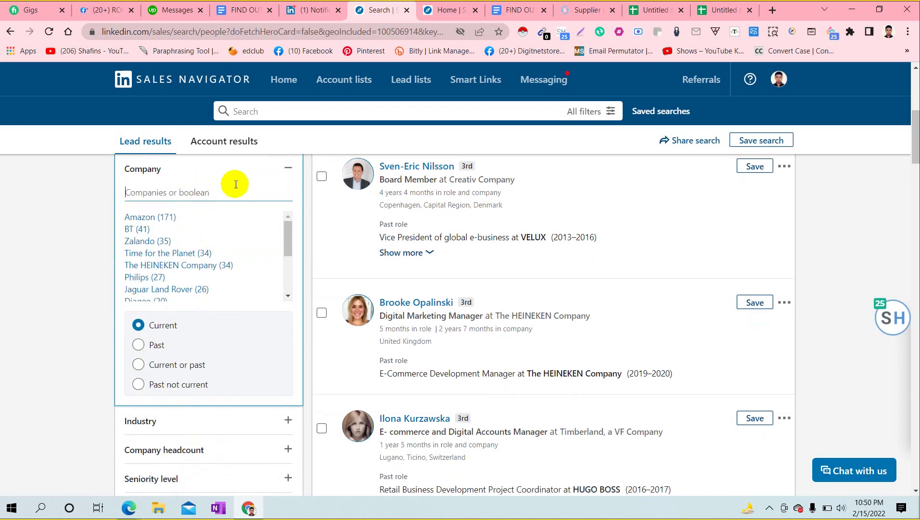
pyautogui.write('Pet')
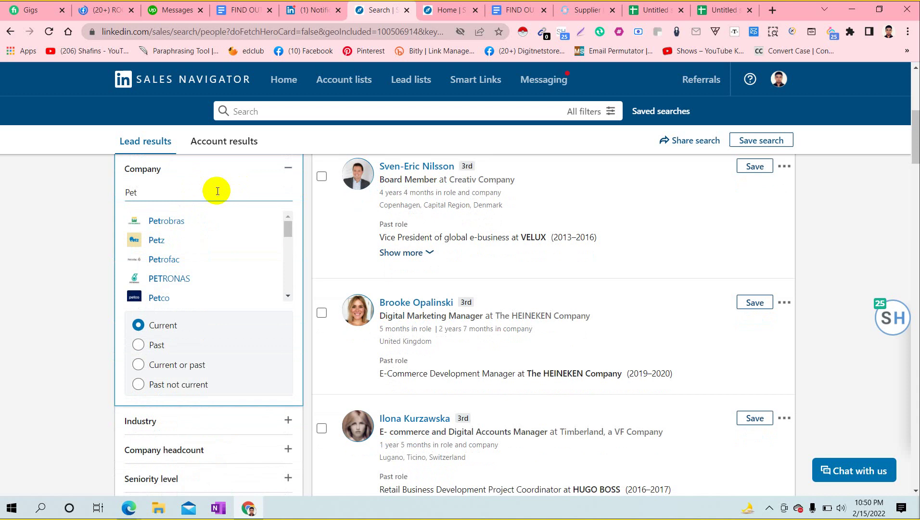
pyautogui.write(' dog')
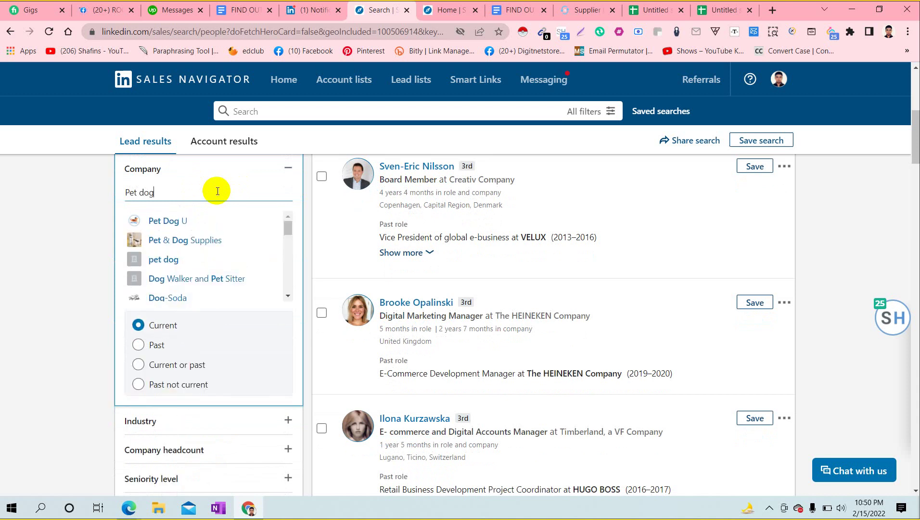
pyautogui.write(' Acc')
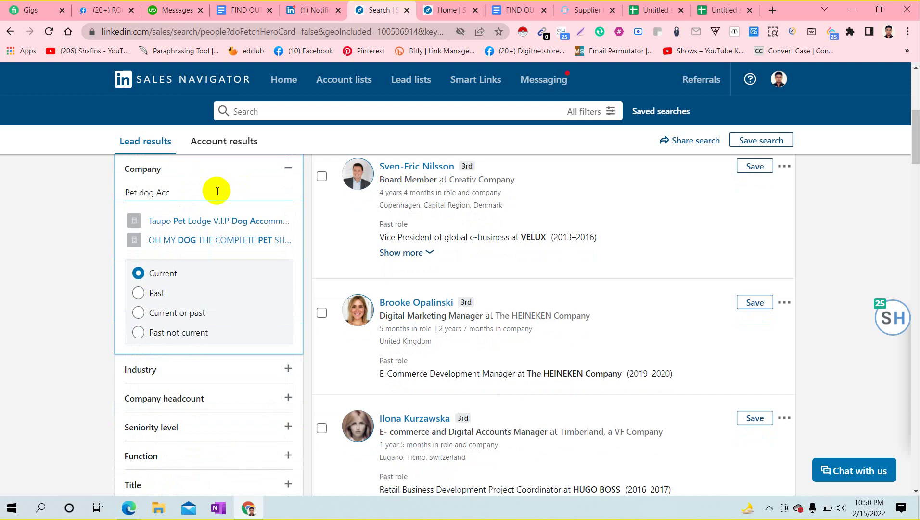
pyautogui.press('BackSpace')
pyautogui.press('BackSpace')
pyautogui.press('BackSpace')
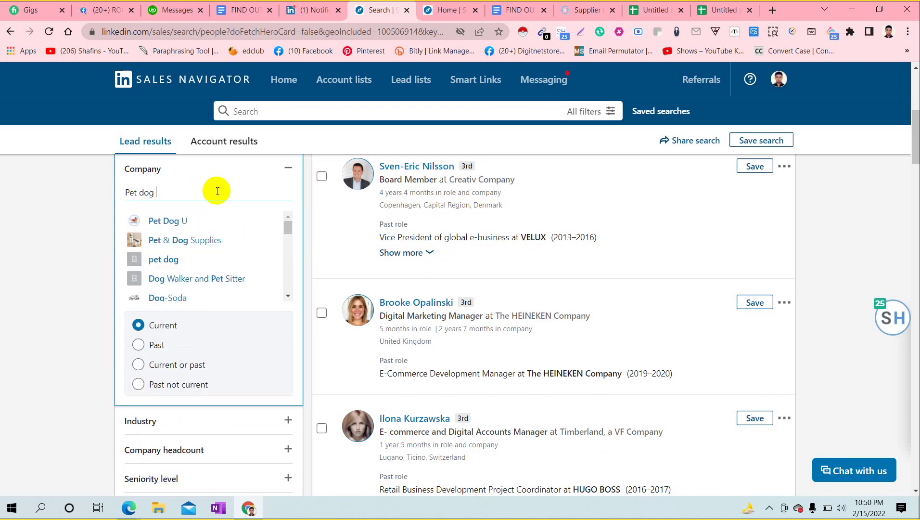
pyautogui.click(188, 242)
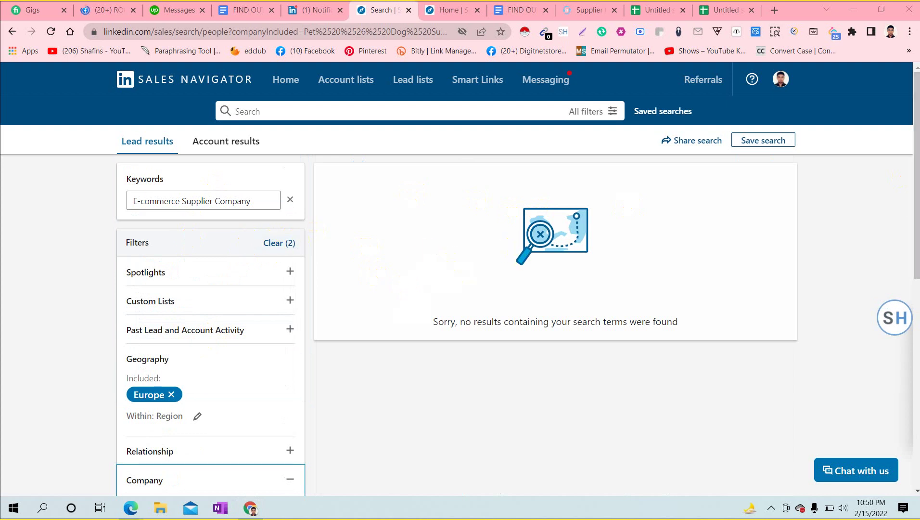
# Step: Replace Europe with United Kingdom as the included region in the Geography filter
pyautogui.scroll(-4, 915, 207)
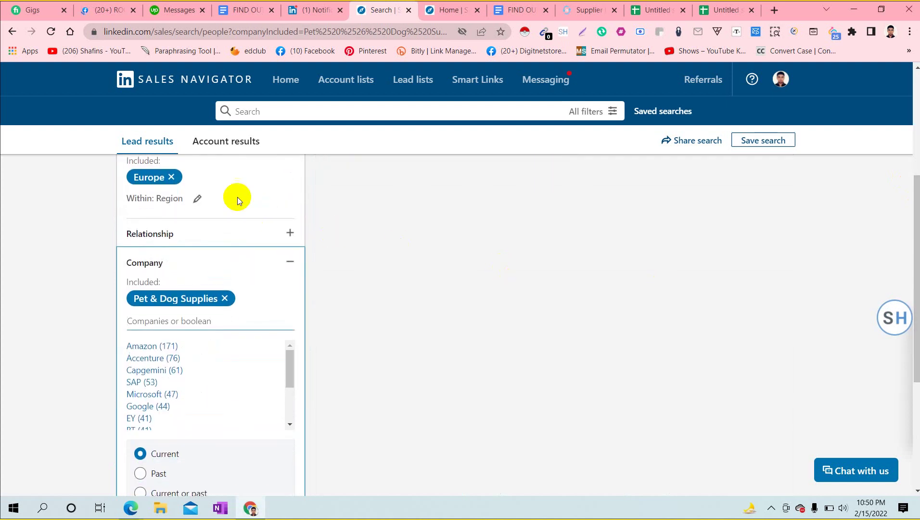
pyautogui.click(172, 177)
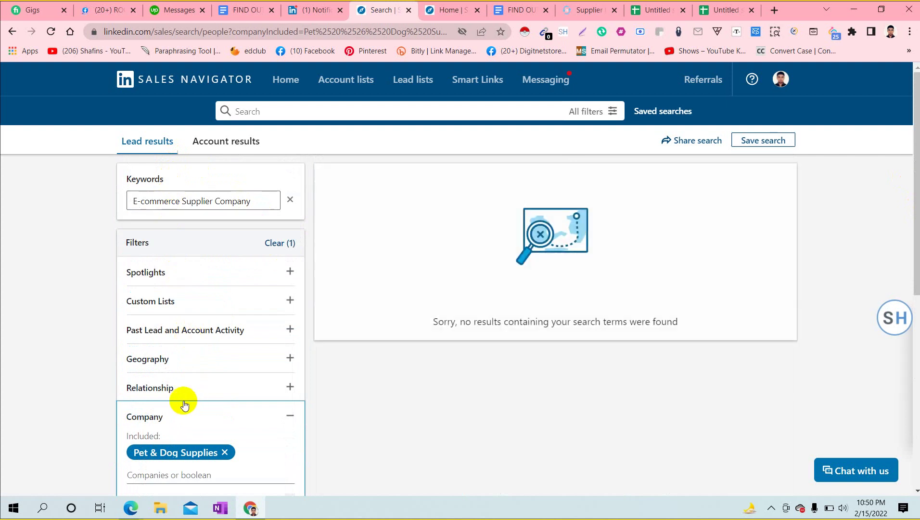
pyautogui.click(180, 354)
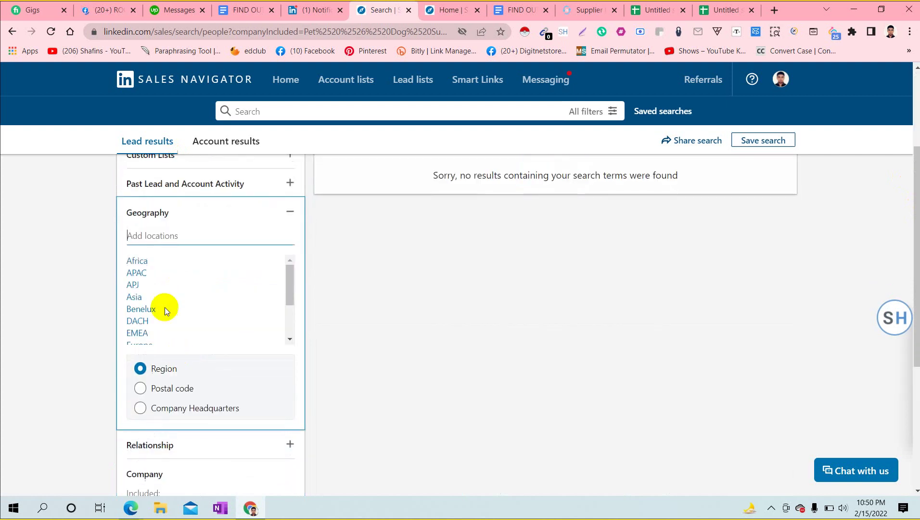
pyautogui.click(165, 235)
pyautogui.write('United')
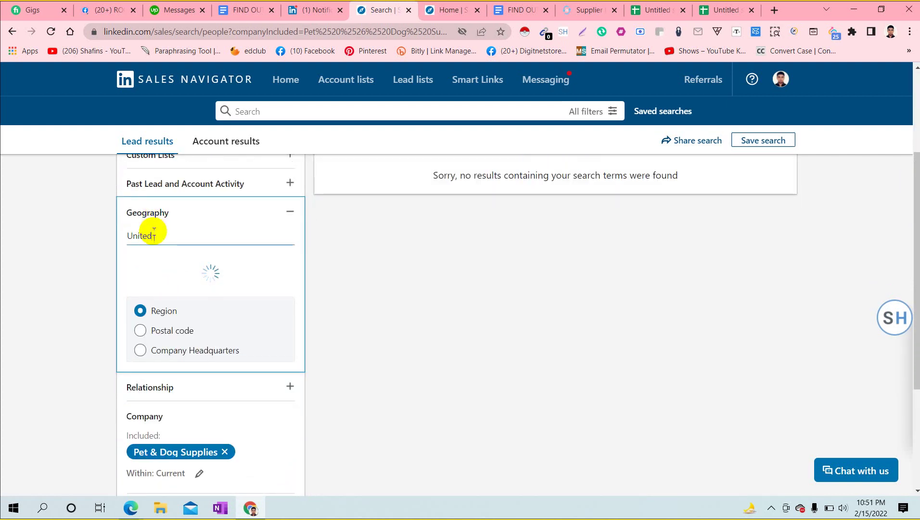
pyautogui.write(' Kingdom')
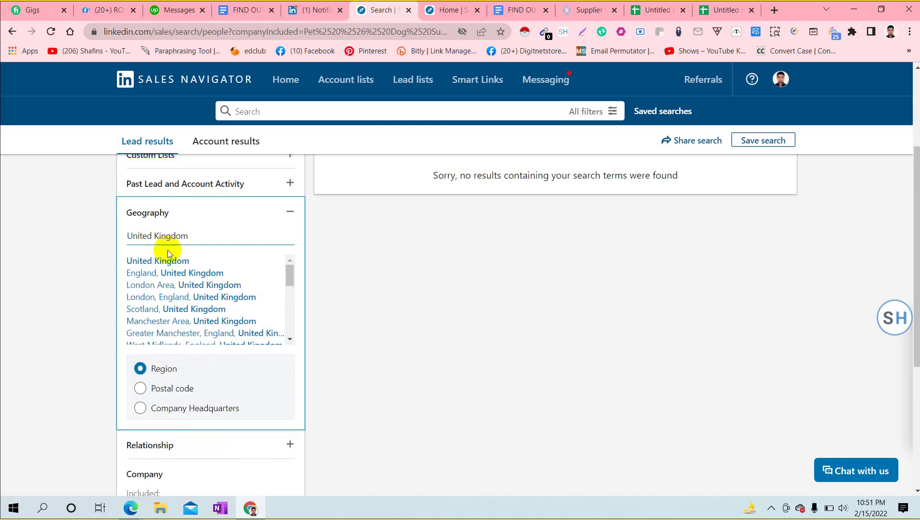
pyautogui.click(167, 260)
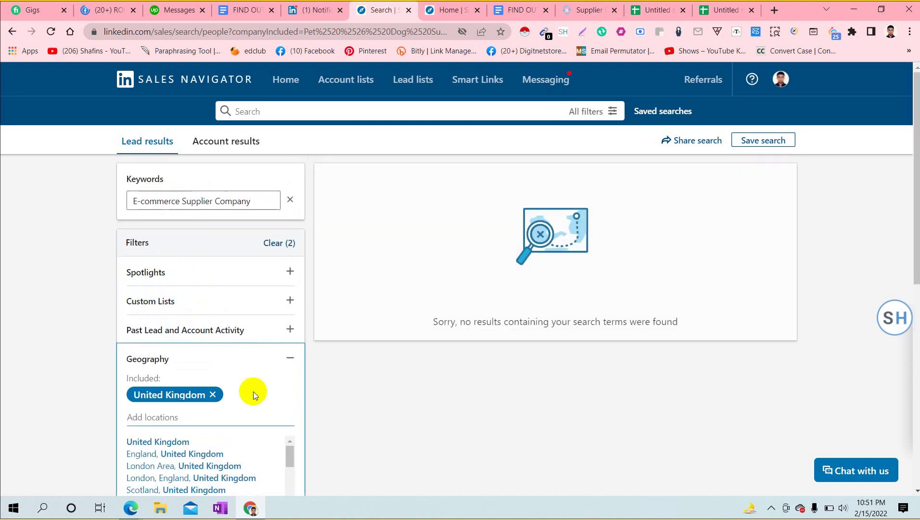
# Step: Try again to add "Pet dog accessories" as an industry alongside the United Kingdom and Pet & Dog Supplies filters
pyautogui.scroll(-2, 916, 234)
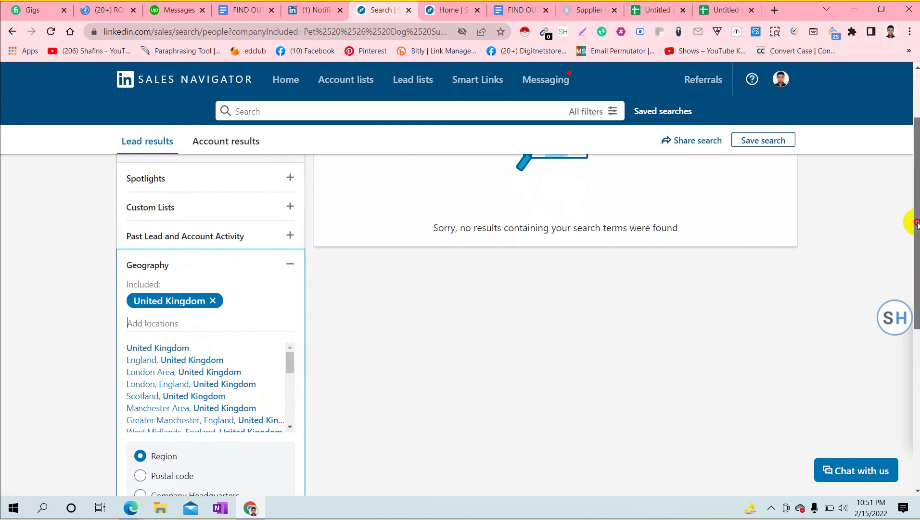
pyautogui.scroll(-6, 917, 223)
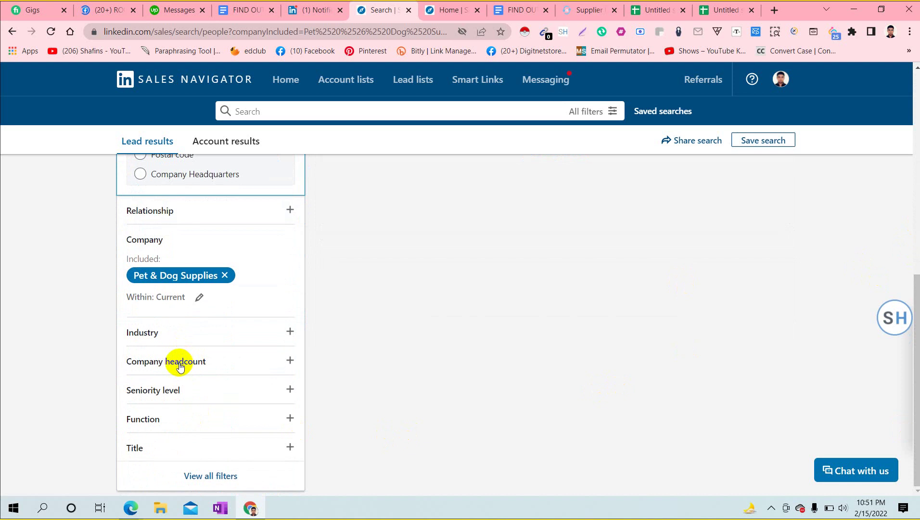
pyautogui.click(204, 325)
pyautogui.scroll(-2, 204, 323)
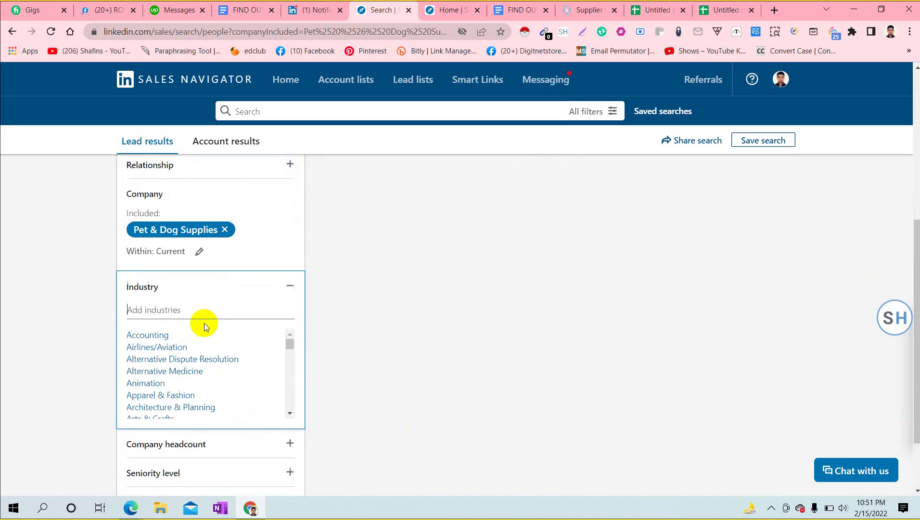
pyautogui.write('Pet')
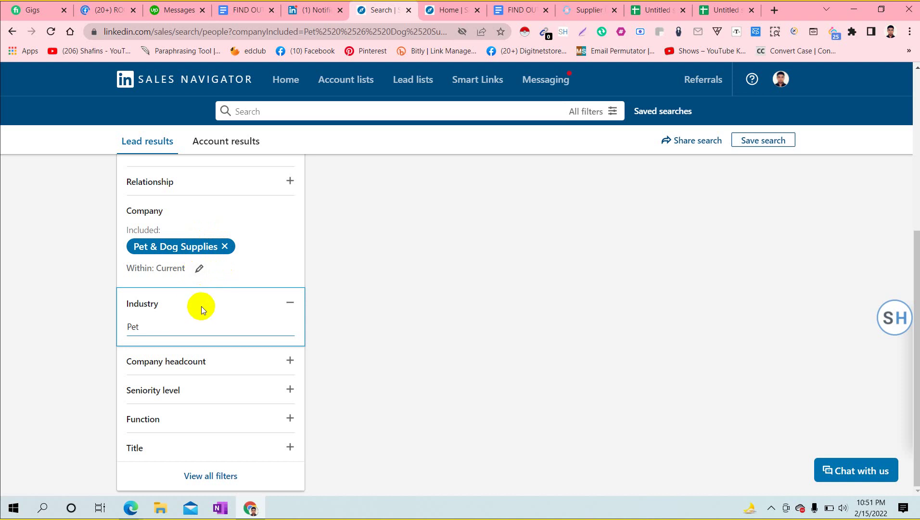
pyautogui.write(' dog accessories')
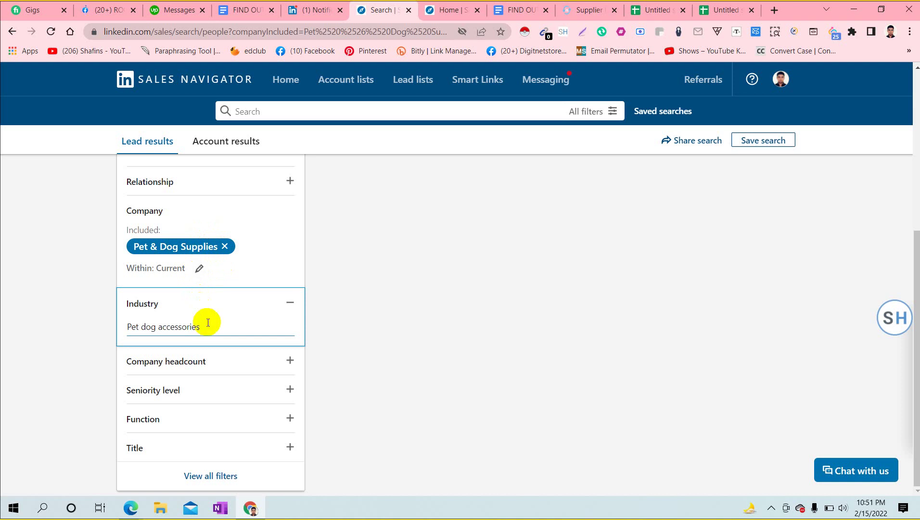
pyautogui.click(411, 335)
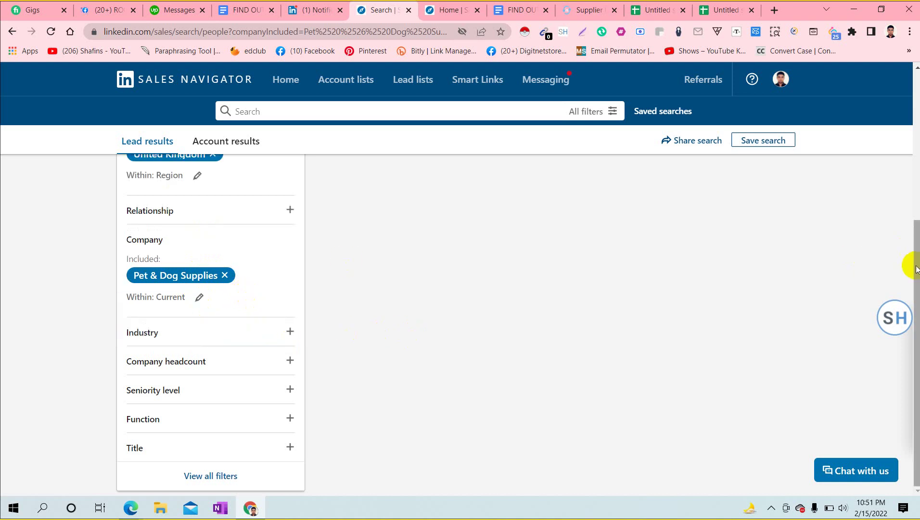
# Step: Remove United Kingdom from the Geography filter and Pet & Dog Supplies from the Company filter
pyautogui.moveTo(910, 261); pyautogui.dragTo(907, 103)
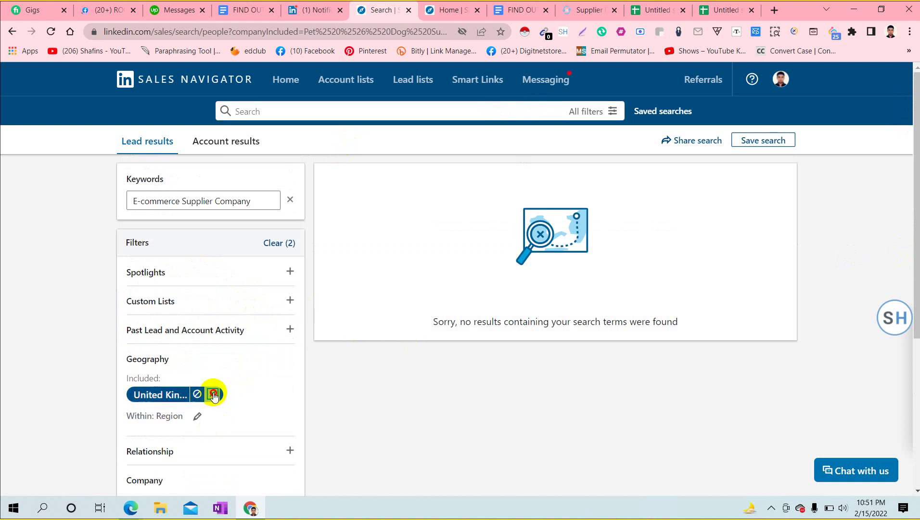
pyautogui.click(212, 394)
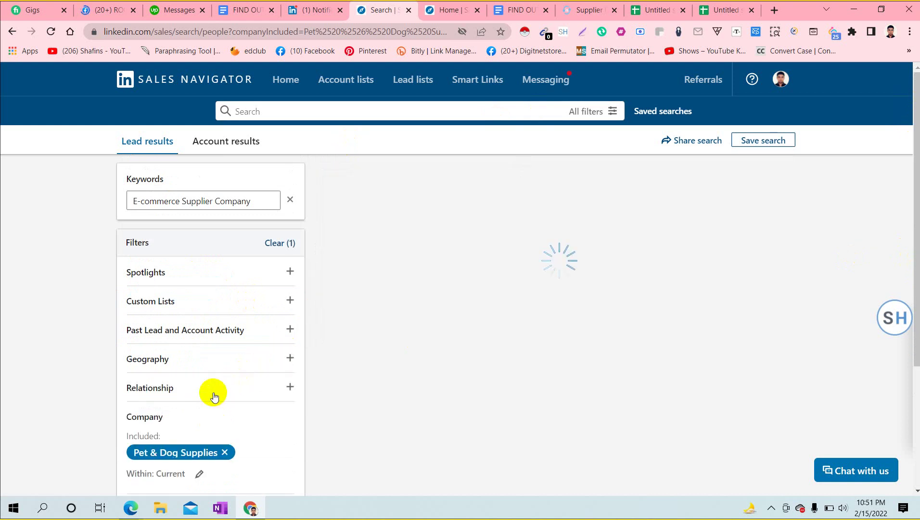
pyautogui.click(226, 452)
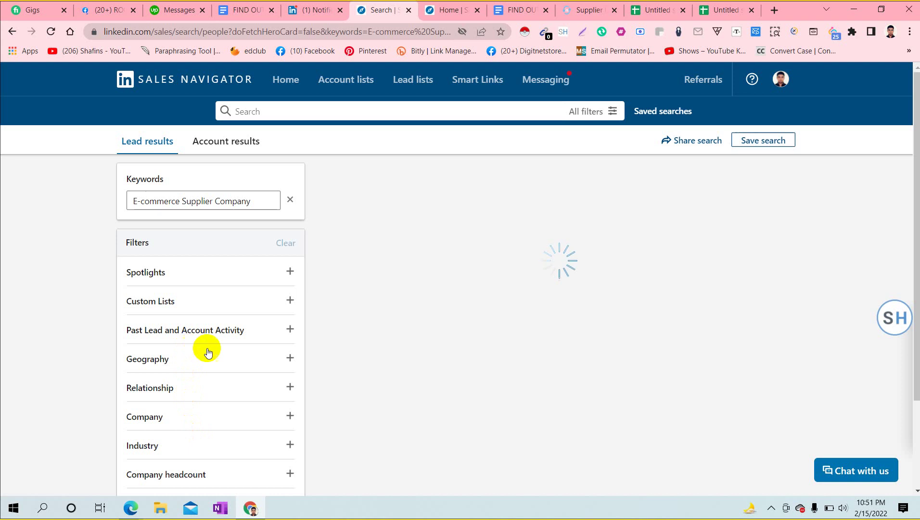
# Step: Look up "Europe" as a region in the Geography filter and glance over the unfiltered lead results
pyautogui.click(274, 359)
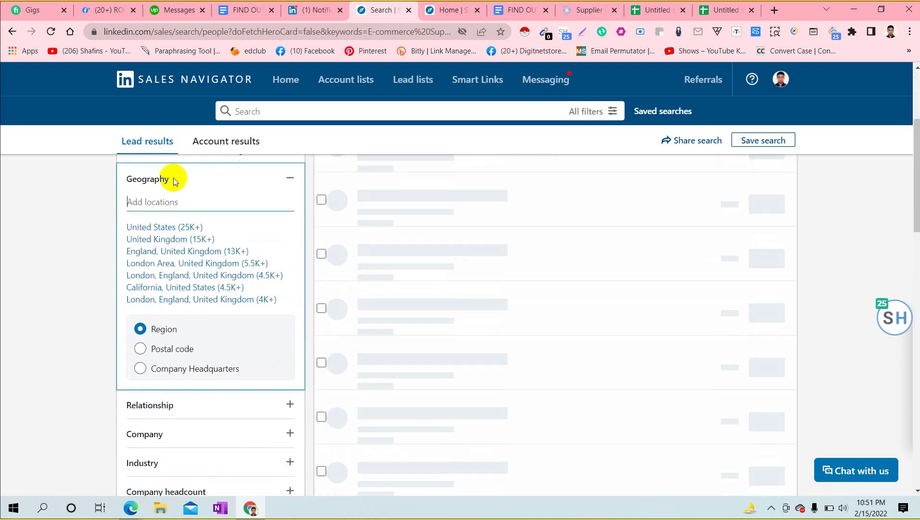
pyautogui.write('Europe')
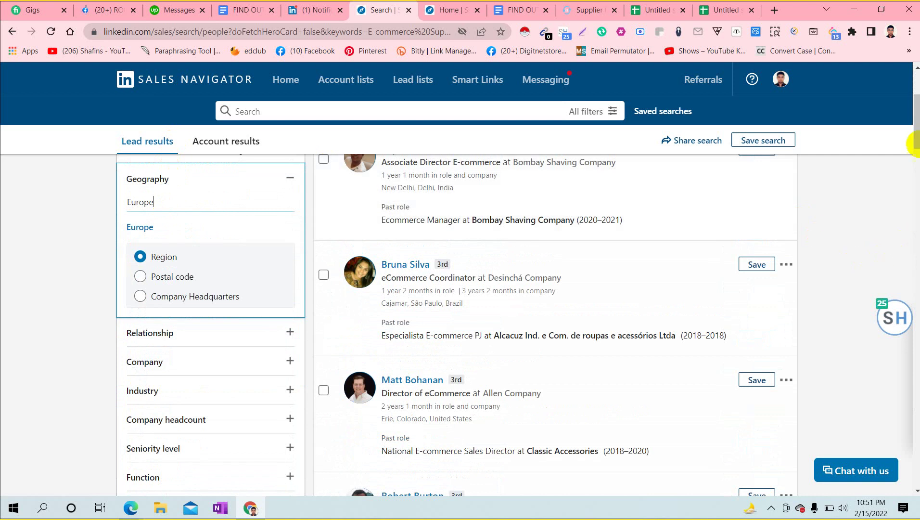
pyautogui.scroll(-2, 910, 138)
pyautogui.moveTo(917, 143)
pyautogui.mouseDown()
pyautogui.moveTo(917, 126)
pyautogui.moveTo(917, 138)
pyautogui.mouseUp()
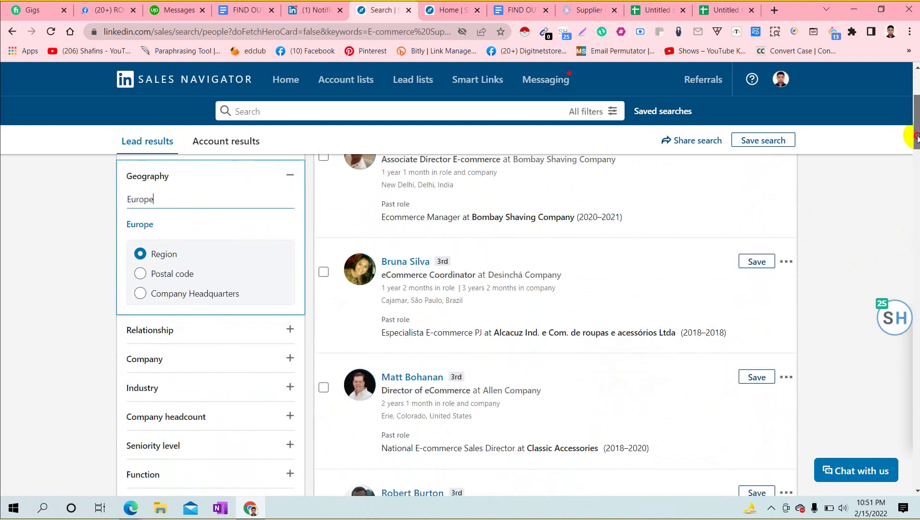
pyautogui.scroll(2, 915, 137)
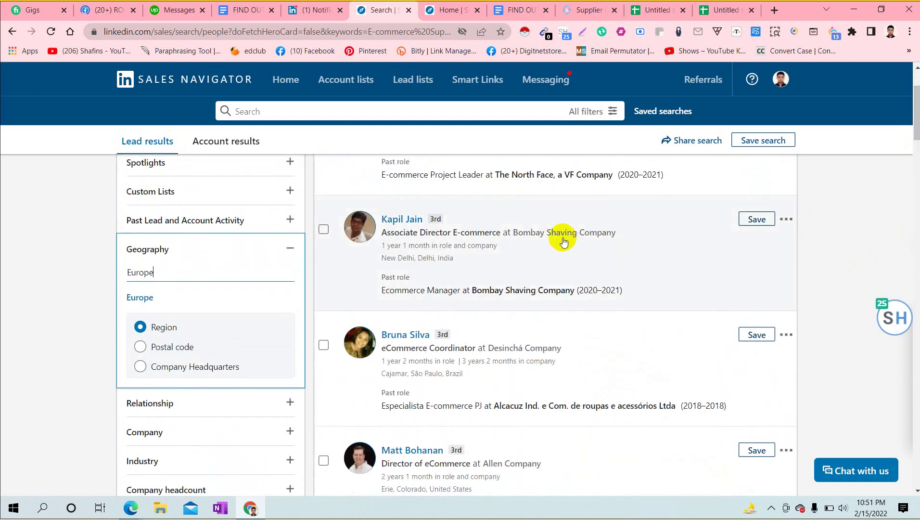
# Step: Open The North Face's company page from the first lead result in a new tab
pyautogui.moveTo(546, 237)
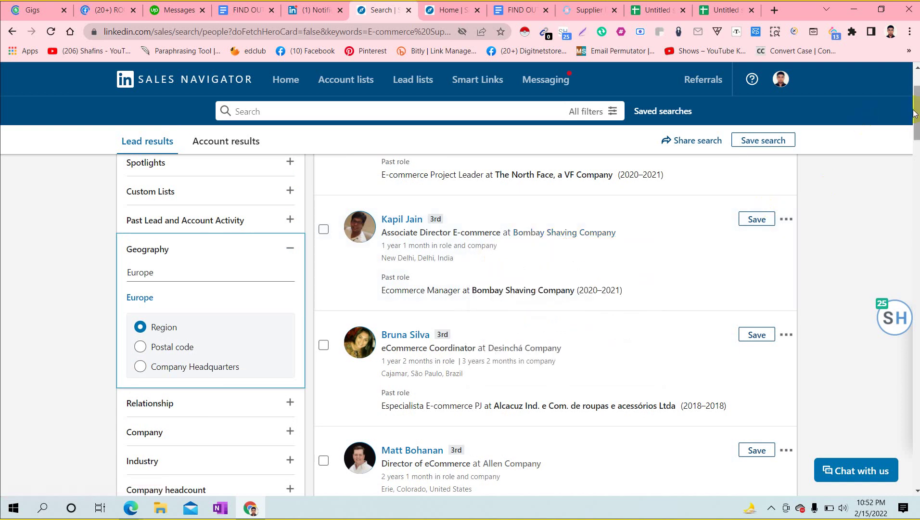
pyautogui.scroll(2, 913, 120)
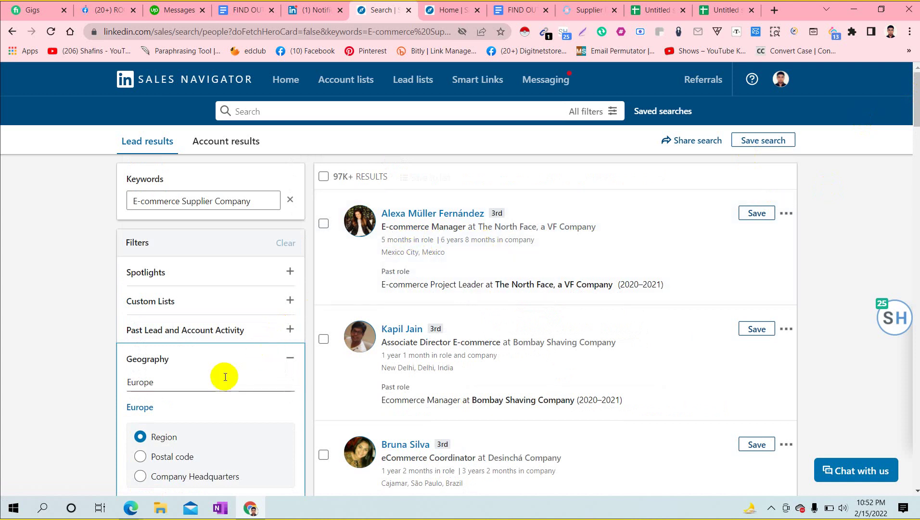
pyautogui.rightClick(541, 229)
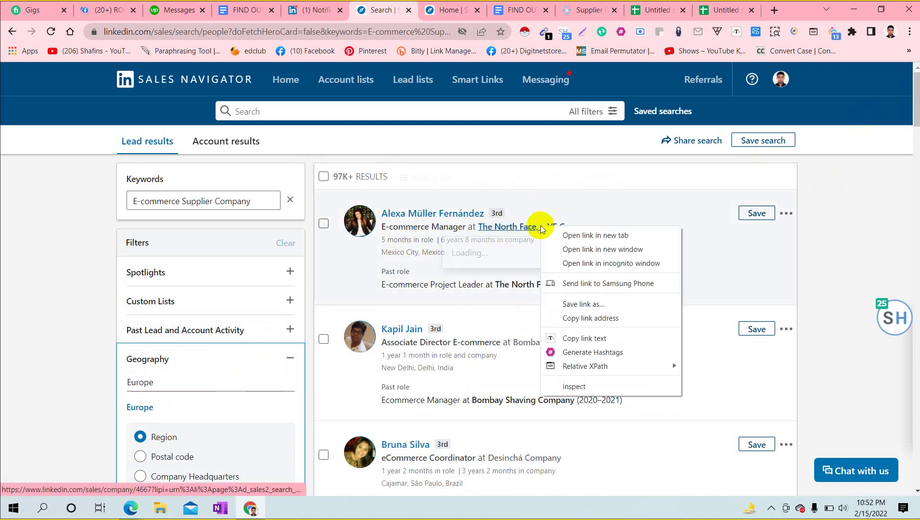
pyautogui.click(579, 236)
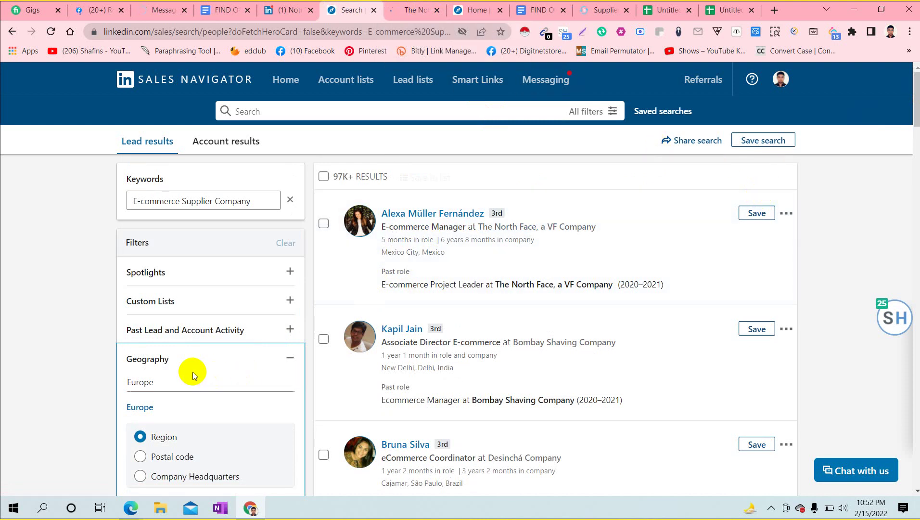
# Step: Clear "Europe" from the Geography location search and include United Kingdom as the region instead
pyautogui.press('BackSpace')
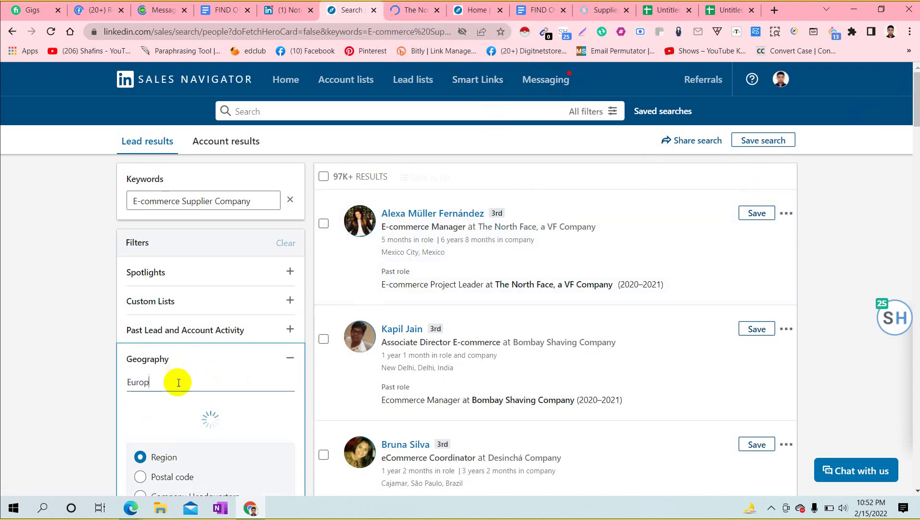
pyautogui.press('BackSpace')
pyautogui.press('BackSpace')
pyautogui.press('BackSpace')
pyautogui.press('BackSpace')
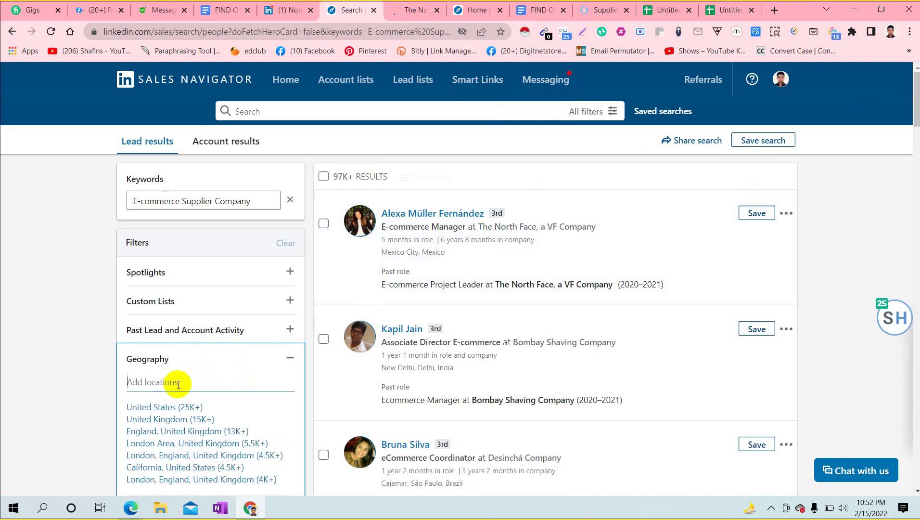
pyautogui.click(178, 418)
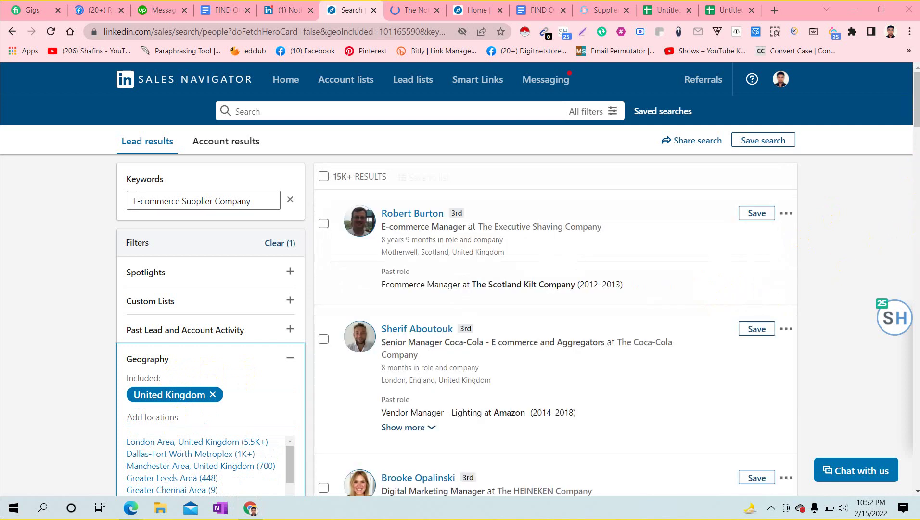
# Step: Open The Executive Shaving Company's page from the first United Kingdom lead in a new tab
pyautogui.scroll(-1, 424, 179)
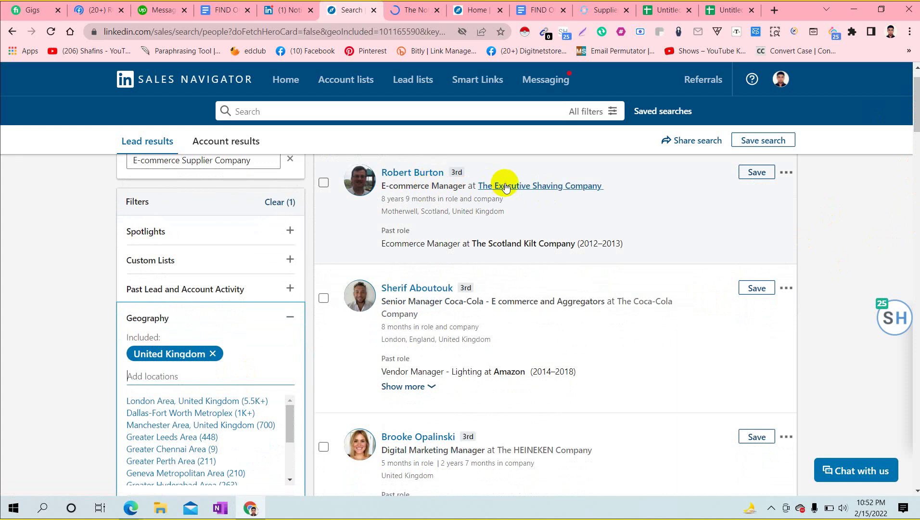
pyautogui.rightClick(529, 186)
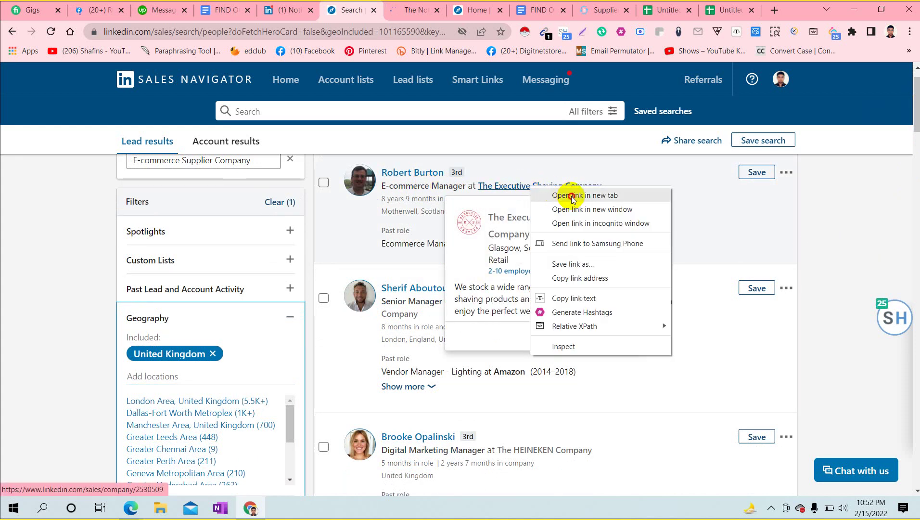
pyautogui.click(571, 196)
# Step: Switch to The North Face's company page and open its website in a new tab
pyautogui.click(390, 4)
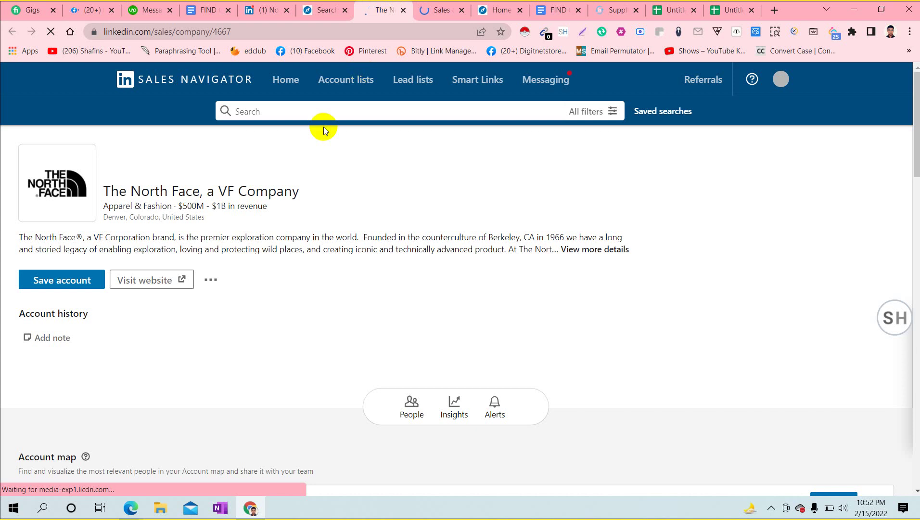
pyautogui.rightClick(140, 279)
pyautogui.click(197, 283)
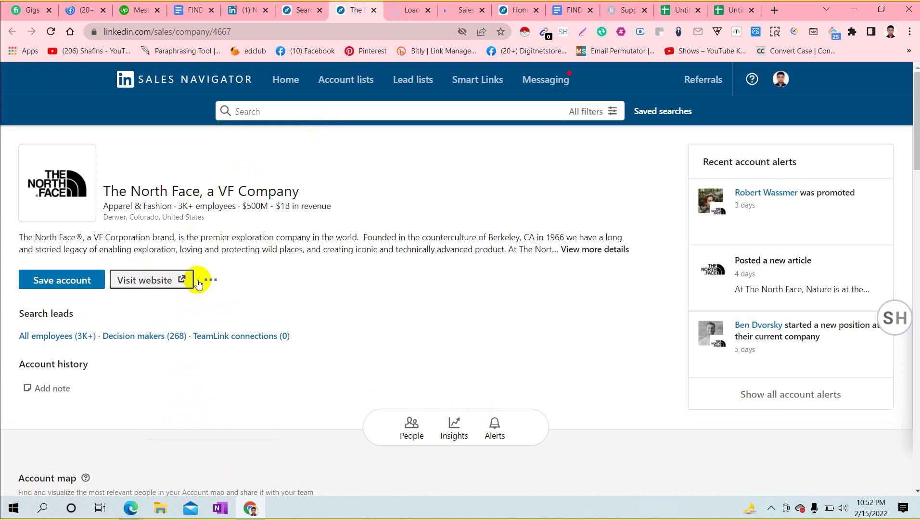
# Step: Visit The Executive Shaving Company's website from its company page and close The North Face's company and website tabs
pyautogui.click(461, 11)
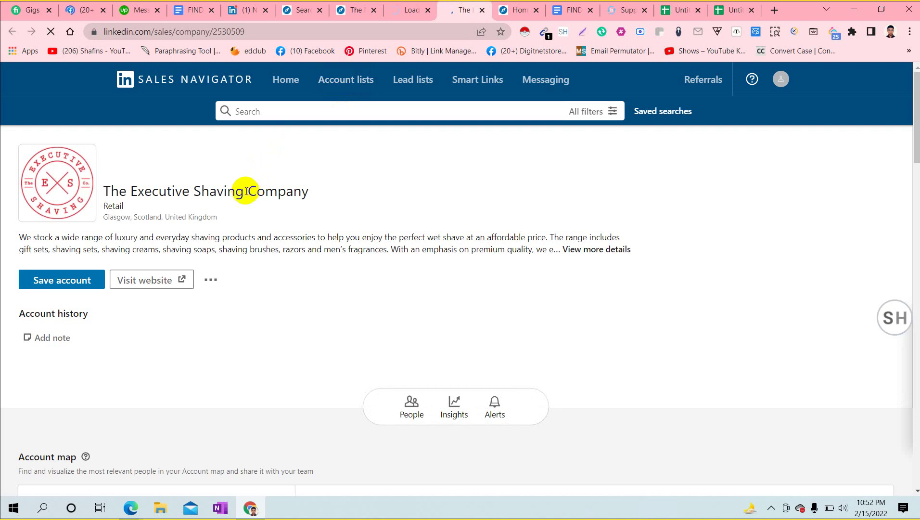
pyautogui.click(157, 284)
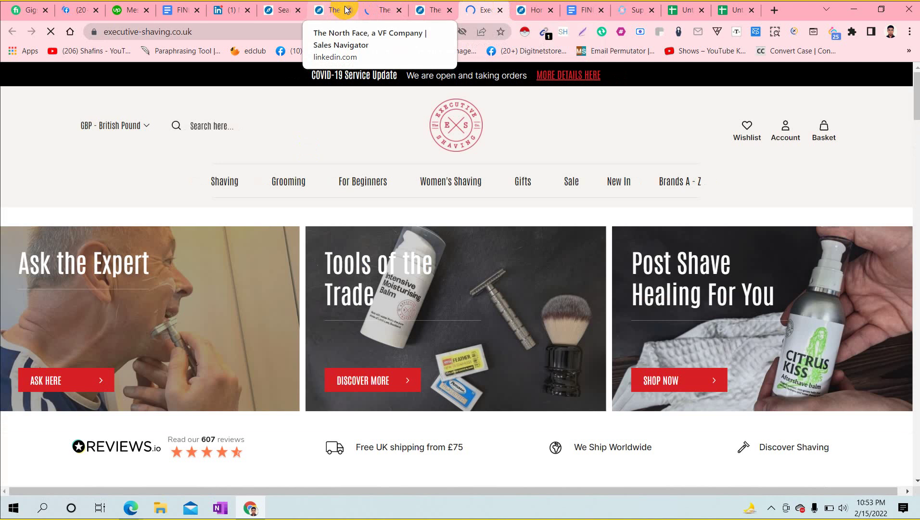
pyautogui.click(347, 10)
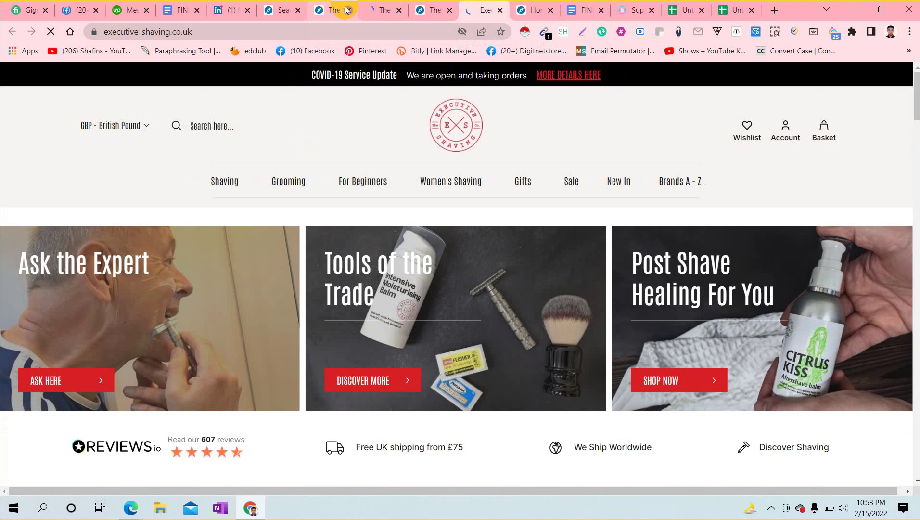
pyautogui.click(347, 10)
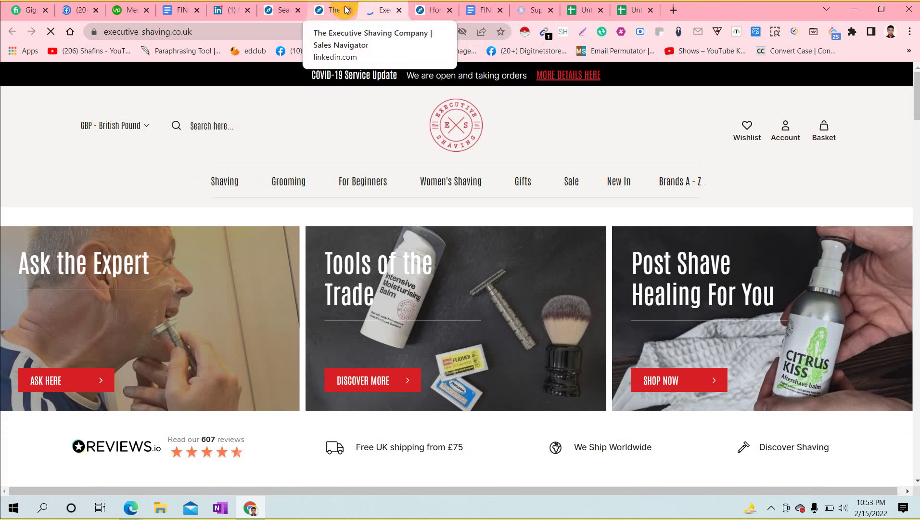
# Step: Check the open LinkedIn notifications and The Executive Shaving Company tabs, and return to the lead search results
pyautogui.click(236, 10)
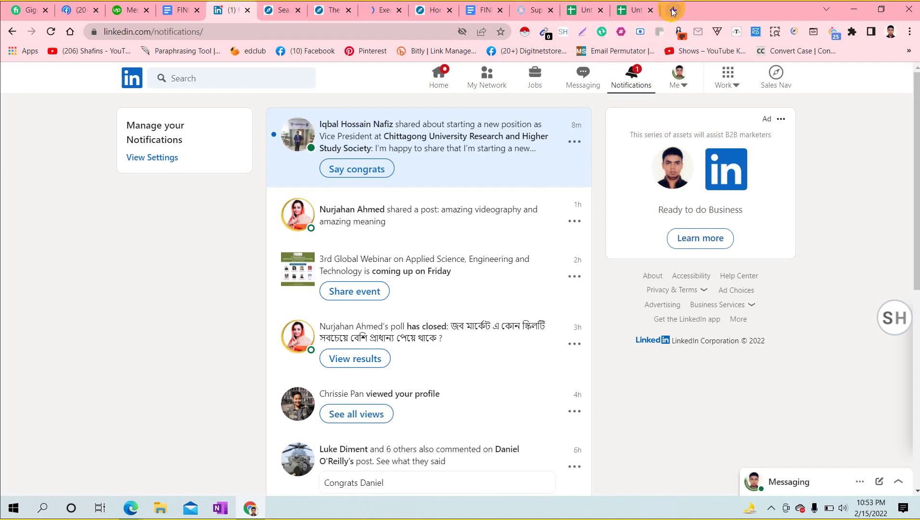
pyautogui.click(335, 9)
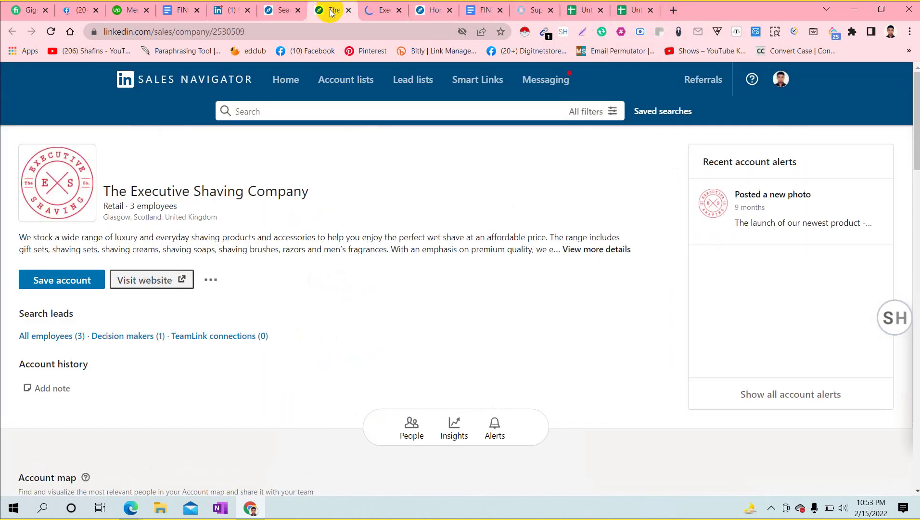
pyautogui.click(229, 7)
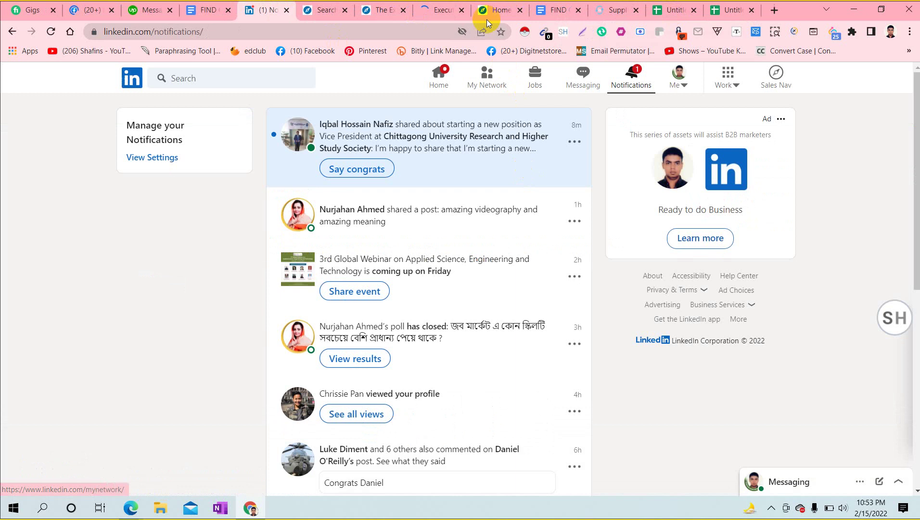
pyautogui.click(382, 7)
pyautogui.click(341, 5)
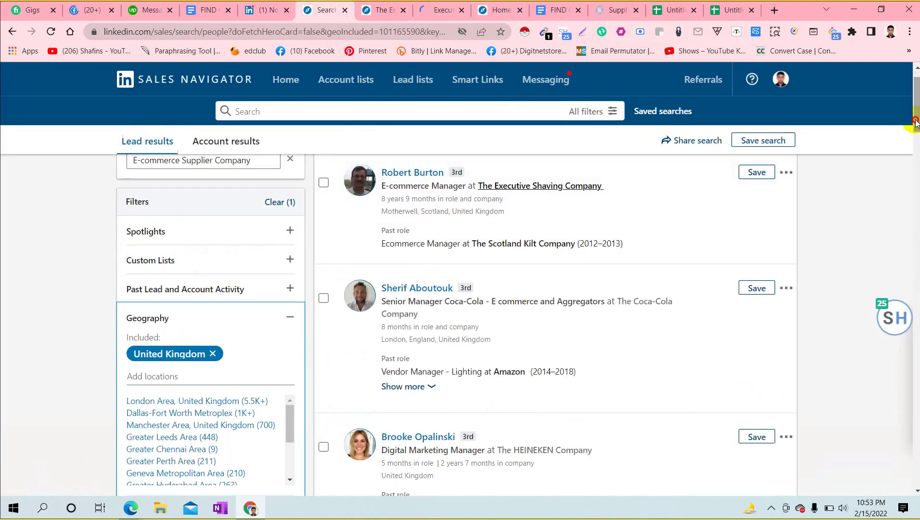
# Step: Replace "E-commerce" in the keywords with "Pet dog accessories" to search for "Pet dog accessories Supplier Company"
pyautogui.moveTo(916, 123)
pyautogui.mouseDown()
pyautogui.moveTo(917, 177)
pyautogui.moveTo(915, 107)
pyautogui.mouseUp()
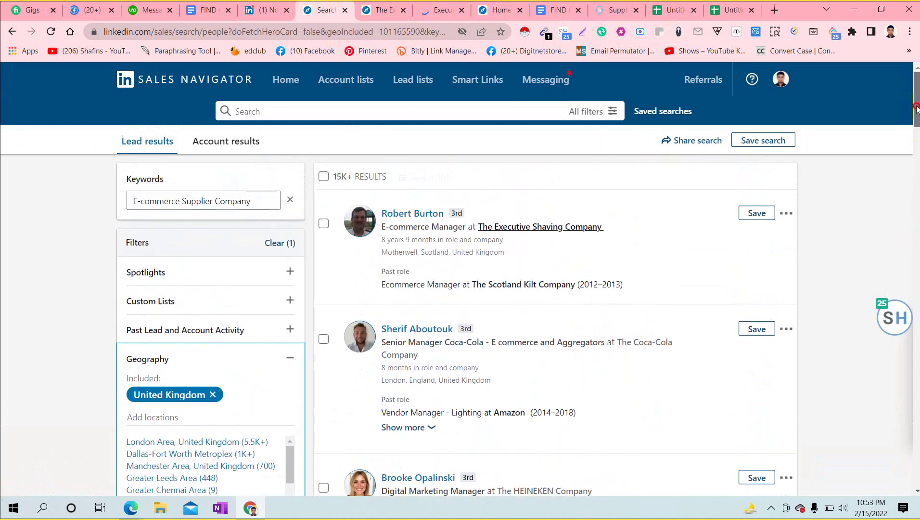
pyautogui.click(183, 201)
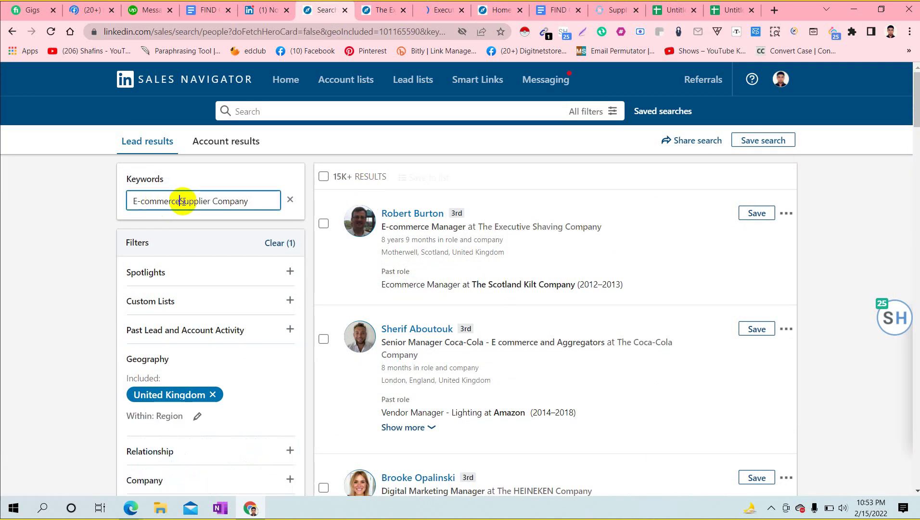
pyautogui.press('BackSpace')
pyautogui.press('BackSpace')
pyautogui.press('BackSpace')
pyautogui.press('BackSpace')
pyautogui.press('BackSpace')
pyautogui.press('BackSpace')
pyautogui.press('BackSpace')
pyautogui.press('BackSpace')
pyautogui.press('BackSpace')
pyautogui.press('BackSpace')
pyautogui.press('BackSpace')
pyautogui.write('Pet ')
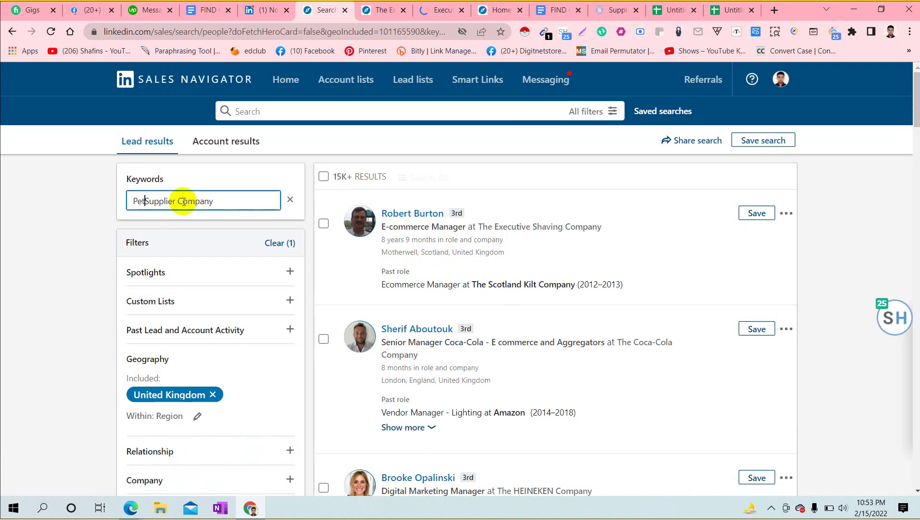
pyautogui.write('dog ')
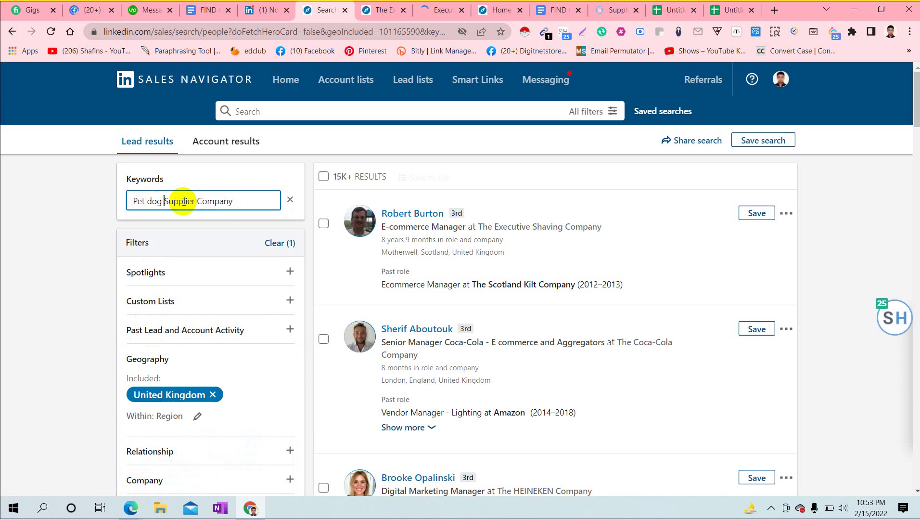
pyautogui.write('accesso')
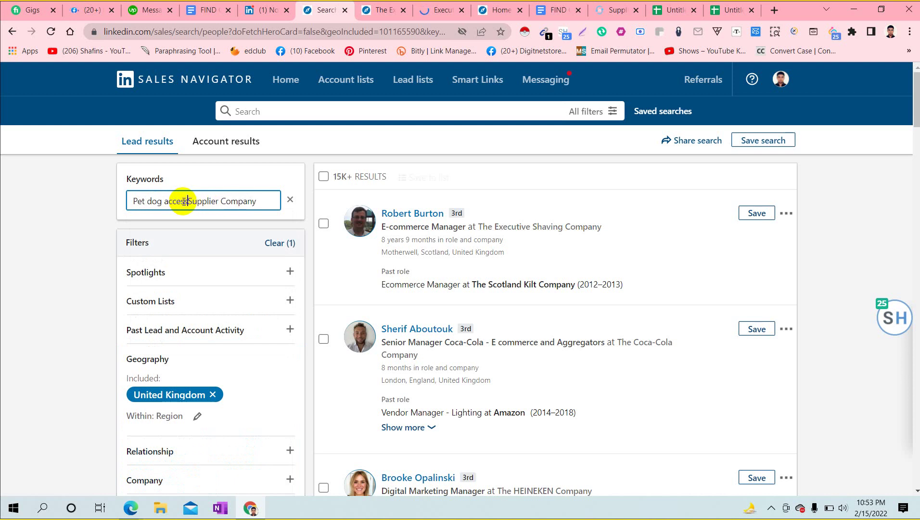
pyautogui.write('ries')
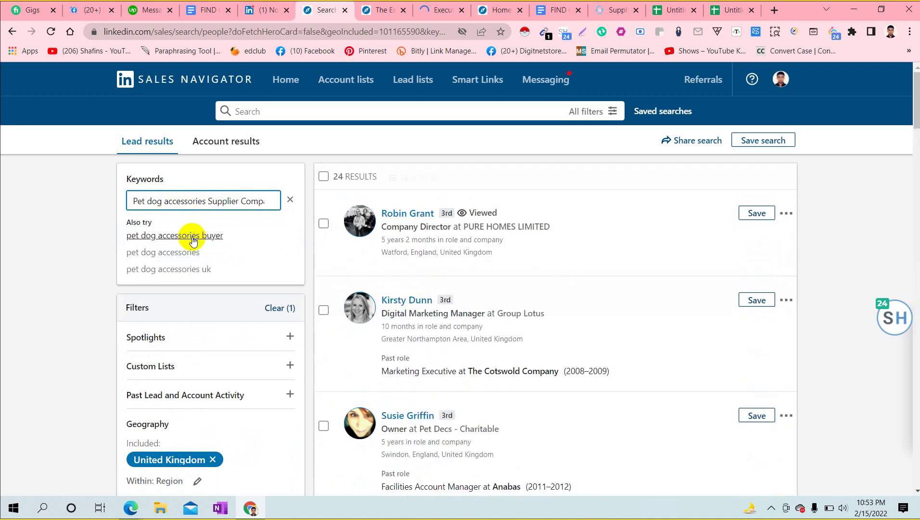
# Step: Run the suggested keyword search "pet dog accessories buyer" and preview the UK Pet Products Limited company card in the results
pyautogui.click(192, 237)
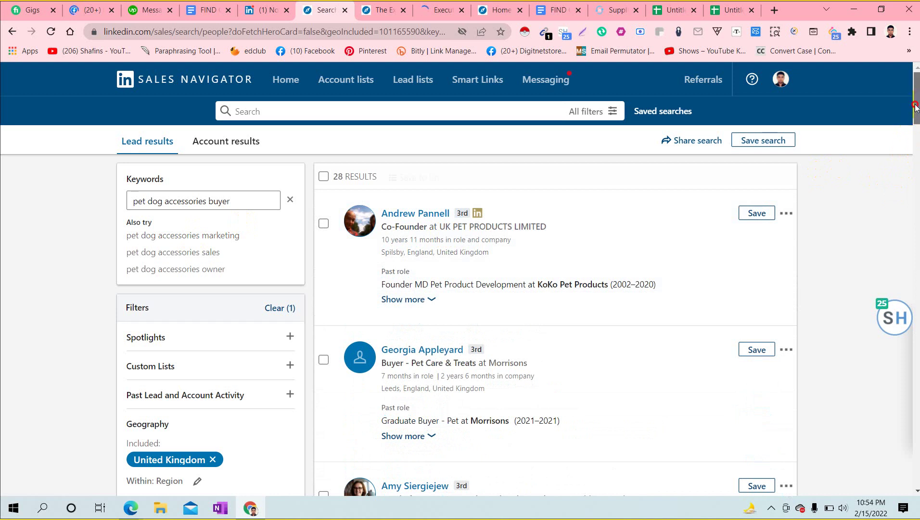
pyautogui.scroll(-1, 915, 107)
pyautogui.scroll(1, 915, 107)
pyautogui.moveTo(916, 107); pyautogui.dragTo(916, 106)
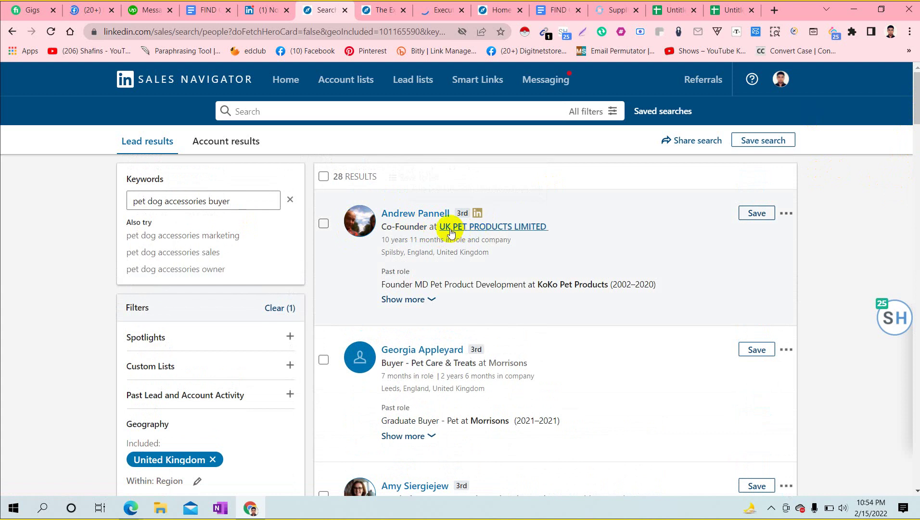
pyautogui.moveTo(448, 228)
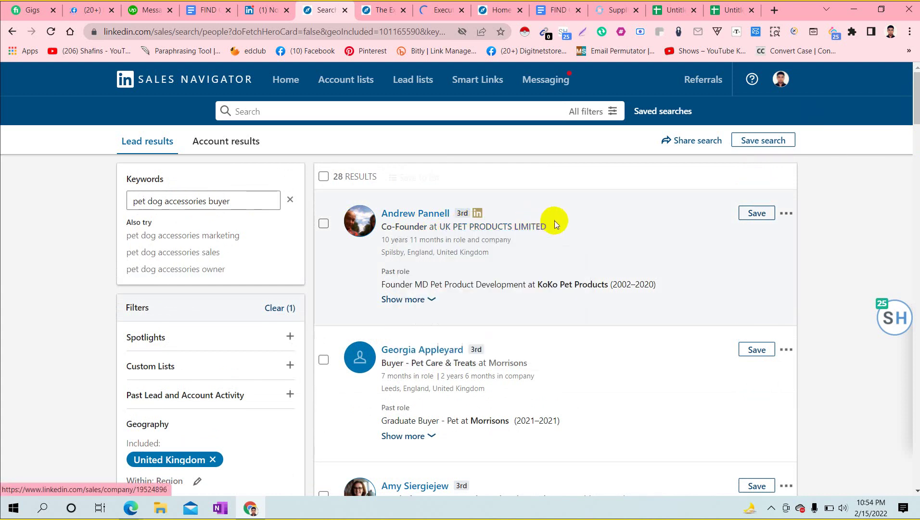
pyautogui.moveTo(499, 231)
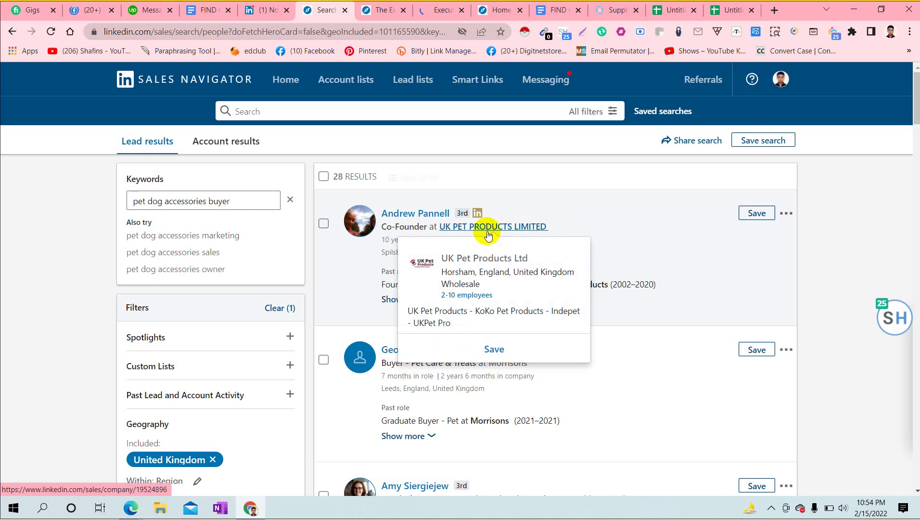
# Step: Change the keywords to the suggested search "pet dog accessories owner"
pyautogui.click(241, 198)
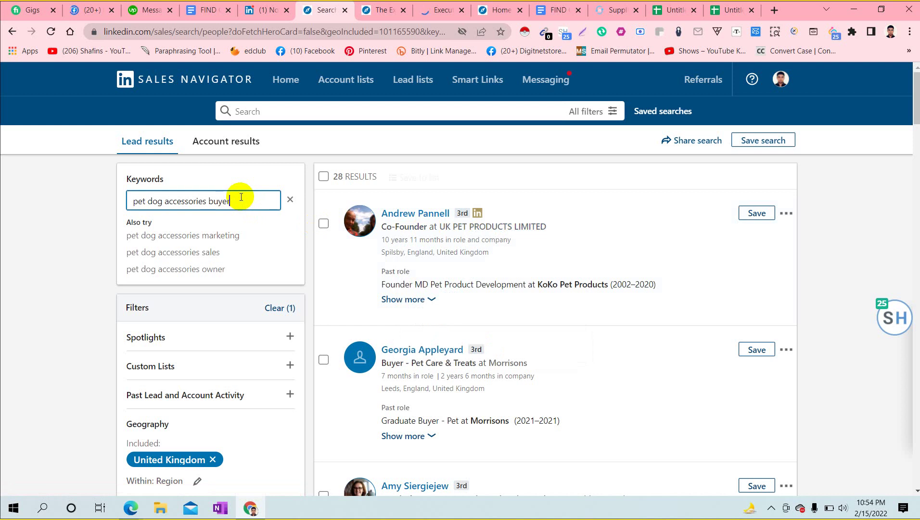
pyautogui.click(179, 272)
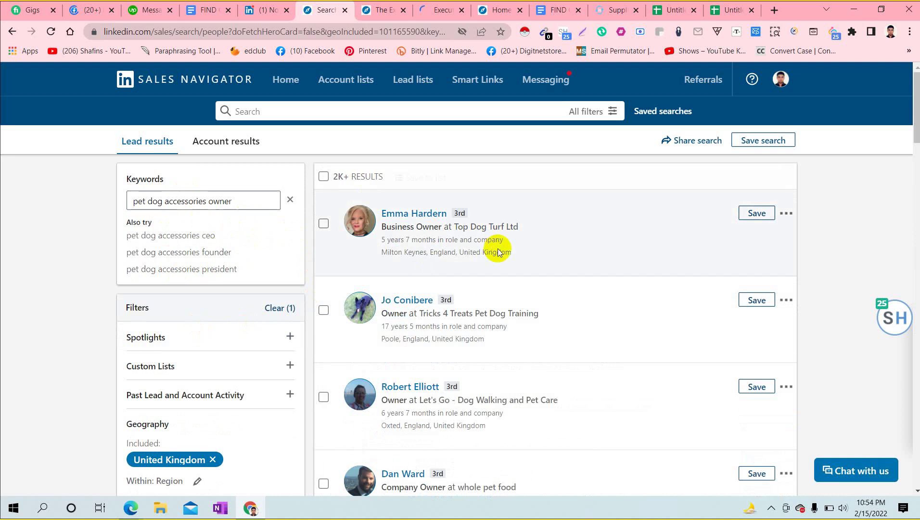
# Step: Open the profile of the Business Owner at Top Dog Turf Ltd from the lead results in a new tab and view it
pyautogui.rightClick(433, 212)
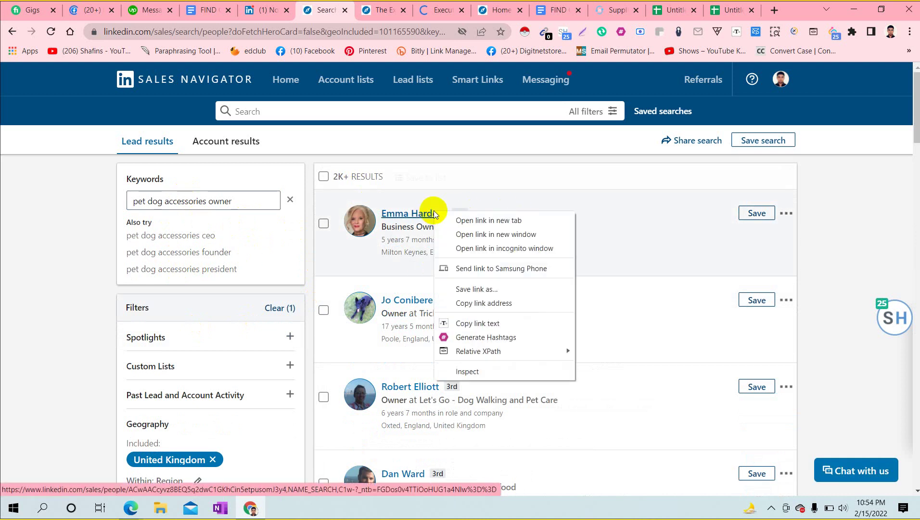
pyautogui.click(469, 222)
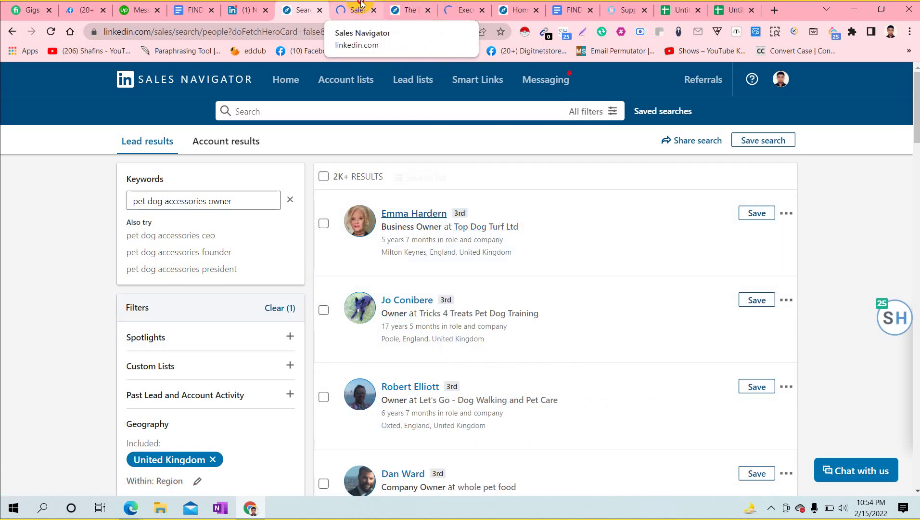
pyautogui.click(362, 5)
pyautogui.click(411, 7)
pyautogui.click(370, 4)
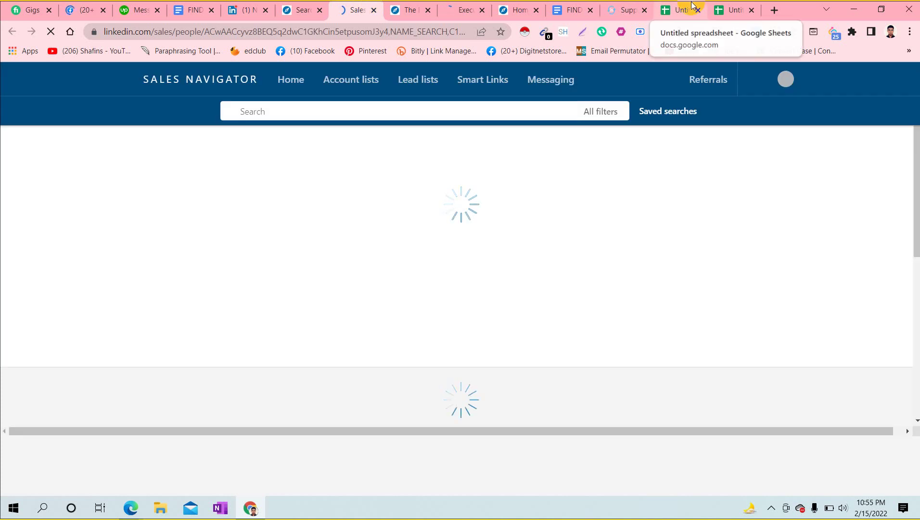
# Step: Switch to the second untitled Google Sheets spreadsheet and close the Inventory Source Supplier Directory tab
pyautogui.click(692, 6)
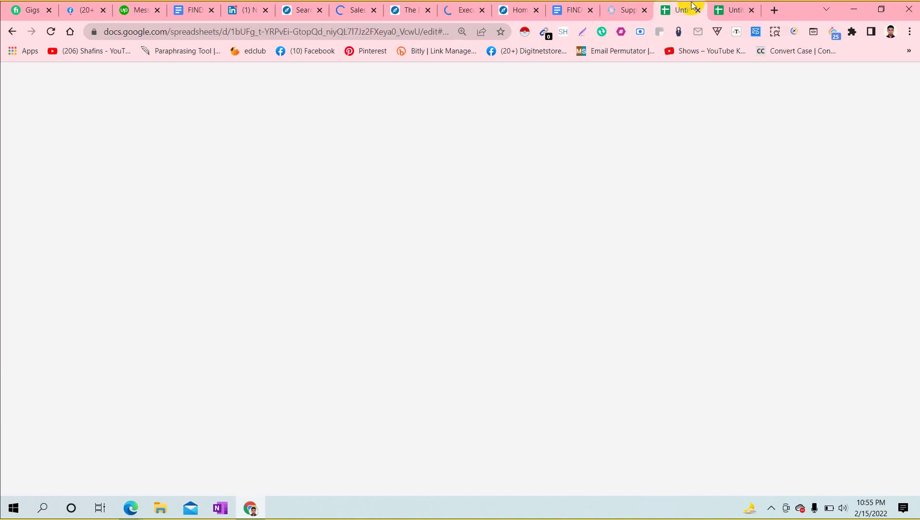
pyautogui.click(733, 4)
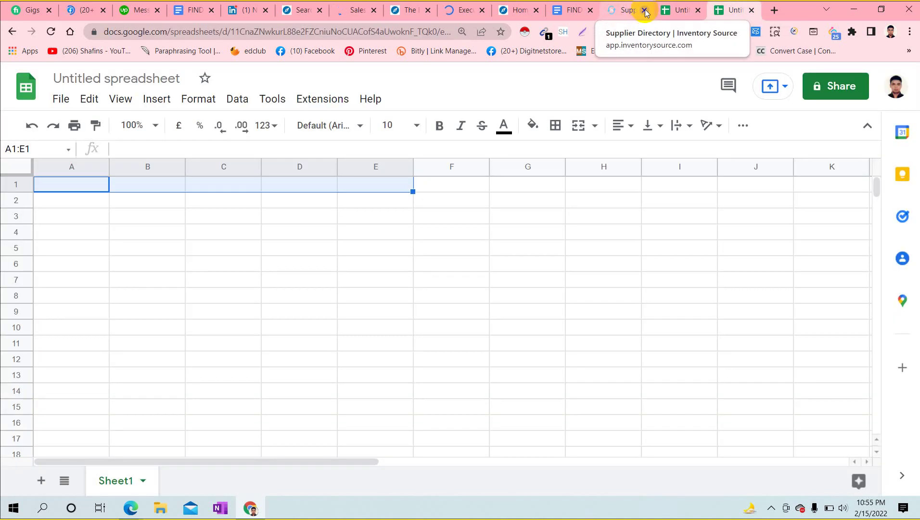
pyautogui.click(644, 9)
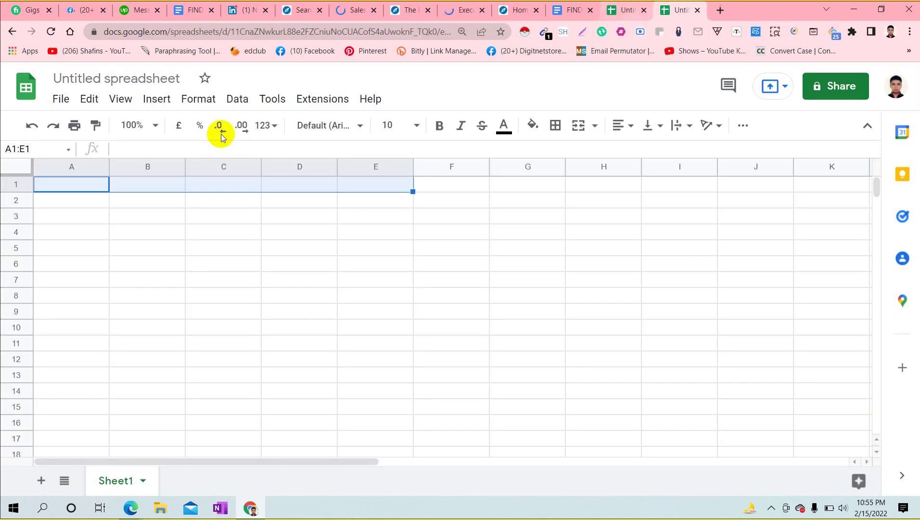
# Step: Rename the untitled spreadsheet as "Pet Dog Accessories"
pyautogui.click(74, 78)
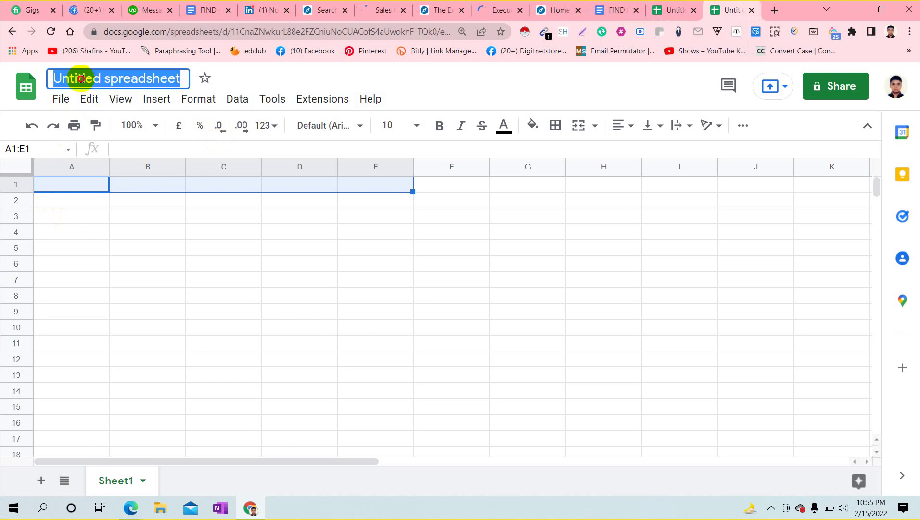
pyautogui.keyDown('shift'); pyautogui.click(77, 78); pyautogui.keyUp('shift')
pyautogui.hotkey('ctrl', 'a')
pyautogui.write('P')
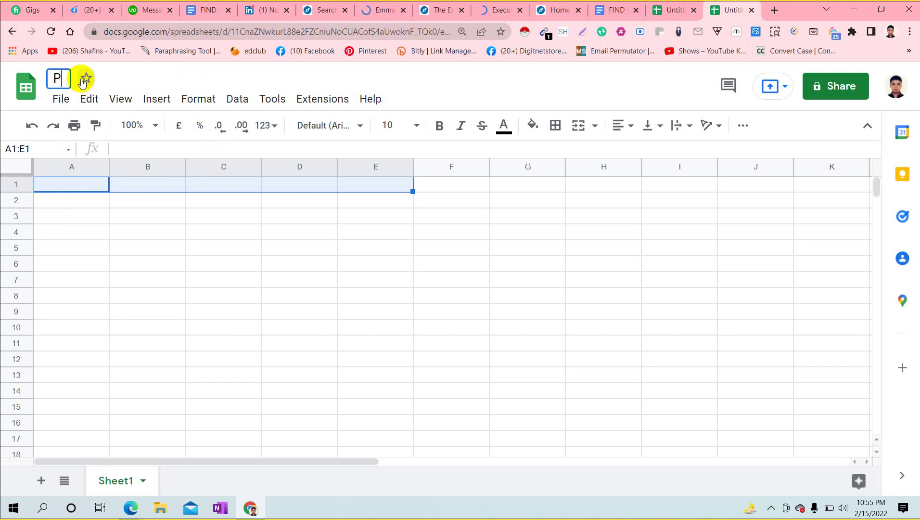
pyautogui.write('et Dog')
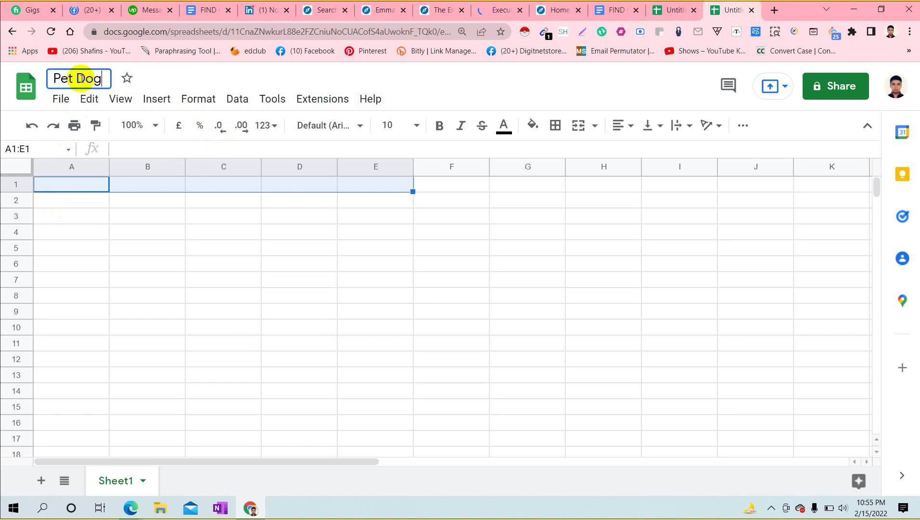
pyautogui.write(' Access')
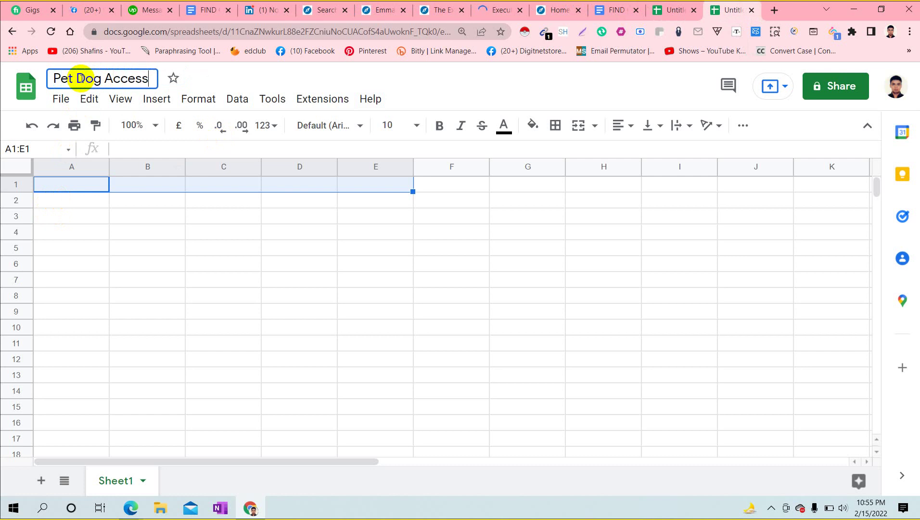
pyautogui.write('ories')
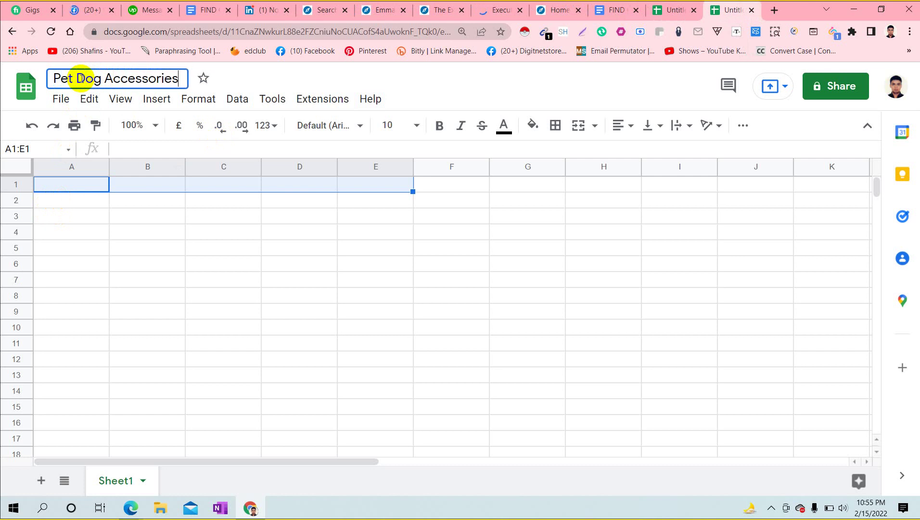
pyautogui.click(180, 213)
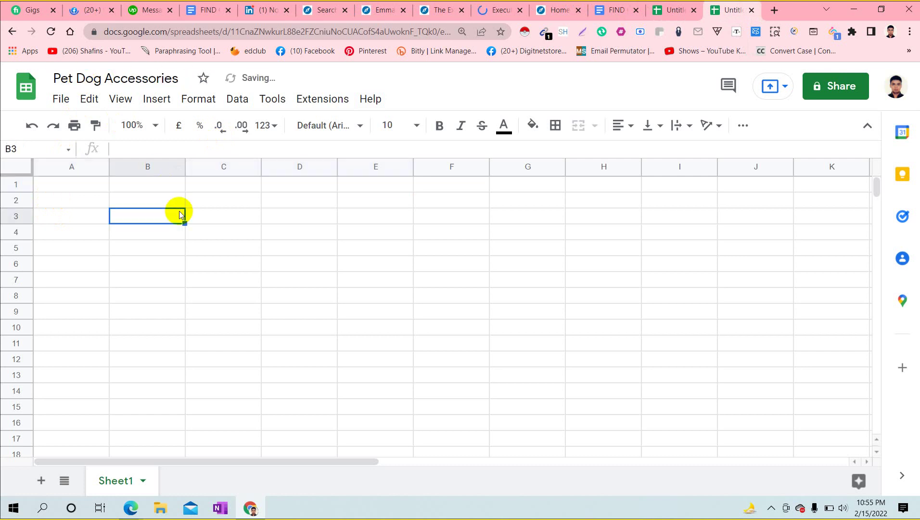
# Step: Enter the column header "Supplier Name" in cell A1
pyautogui.click(69, 184)
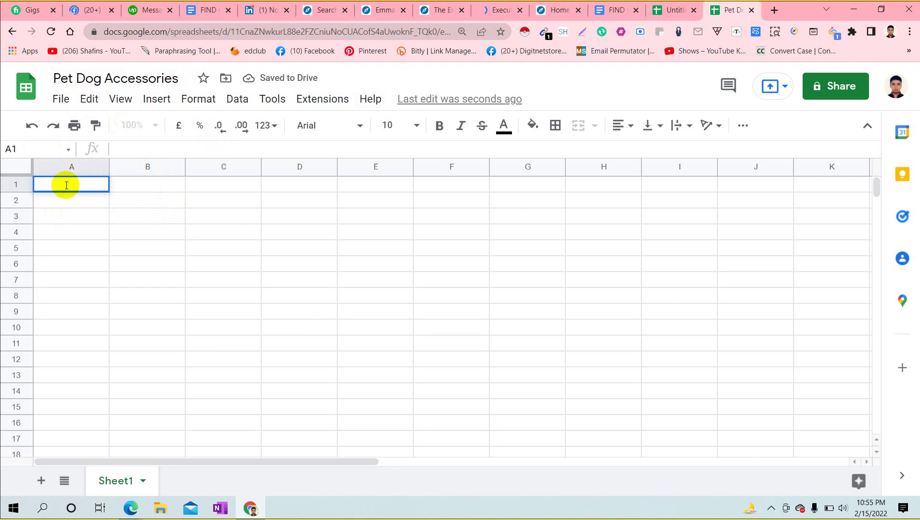
pyautogui.doubleClick(65, 185)
pyautogui.write('Supp')
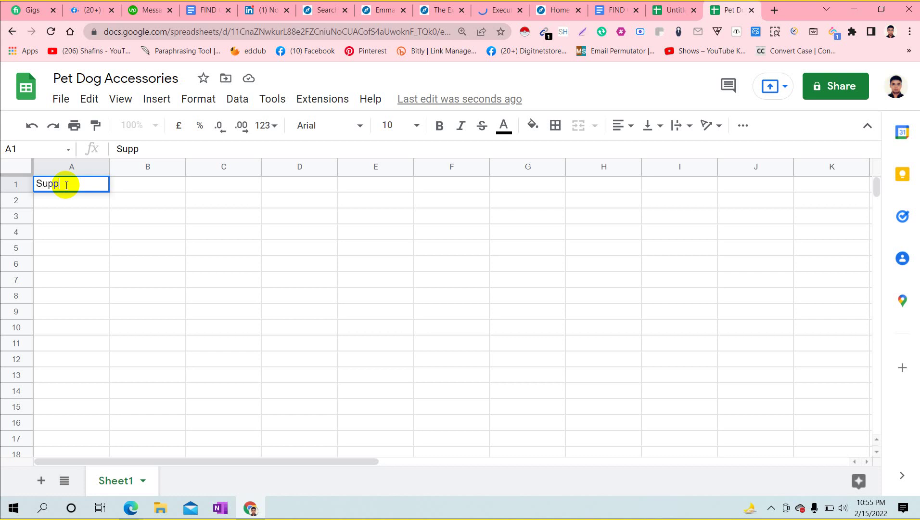
pyautogui.write('lier Nam')
pyautogui.press('BackSpace')
pyautogui.press('BackSpace')
pyautogui.write('ame')
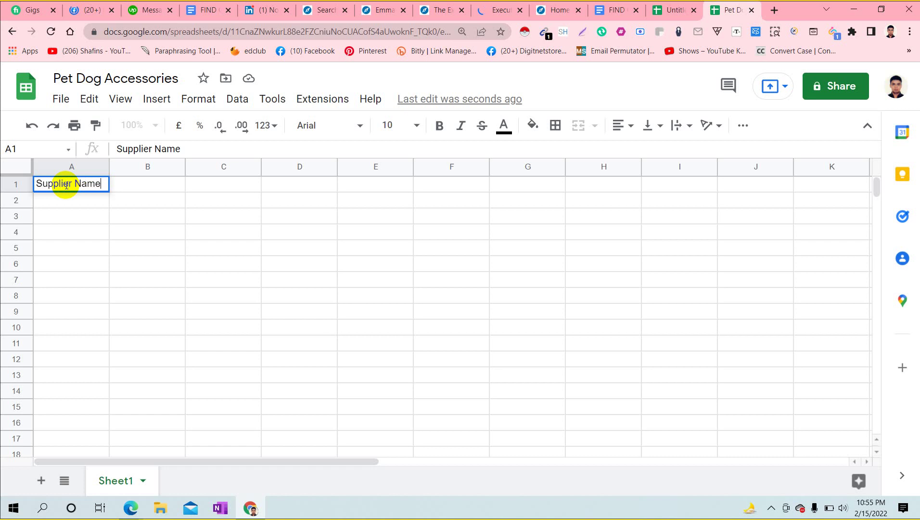
pyautogui.click(139, 186)
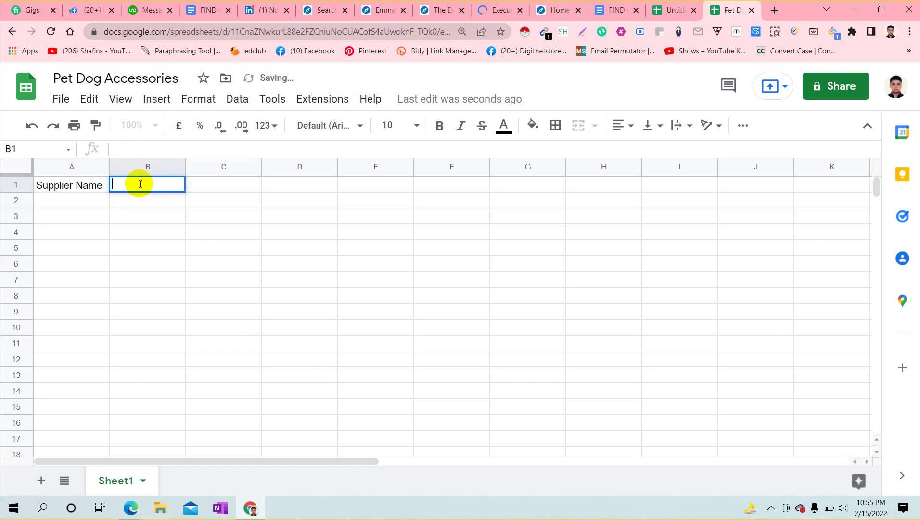
# Step: Change the header in cell A1 to "Supplier Company Name"
pyautogui.doubleClick(89, 185)
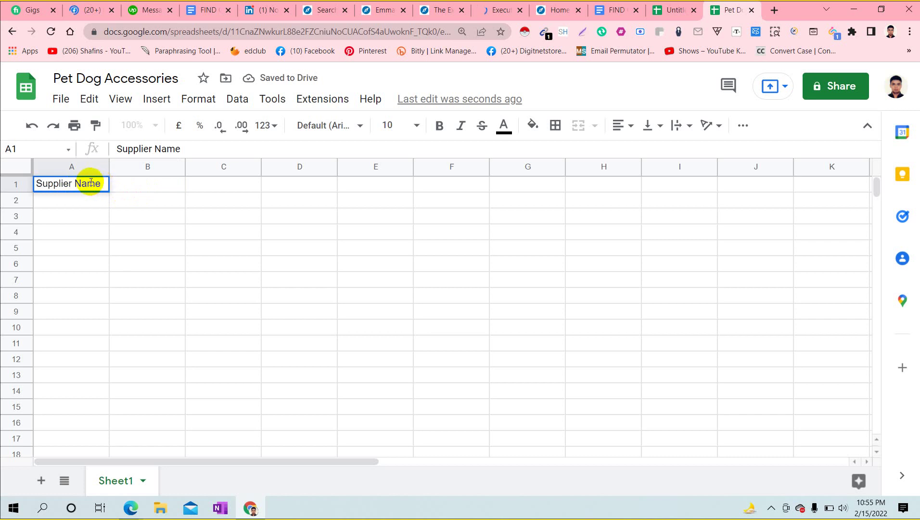
pyautogui.click(74, 182)
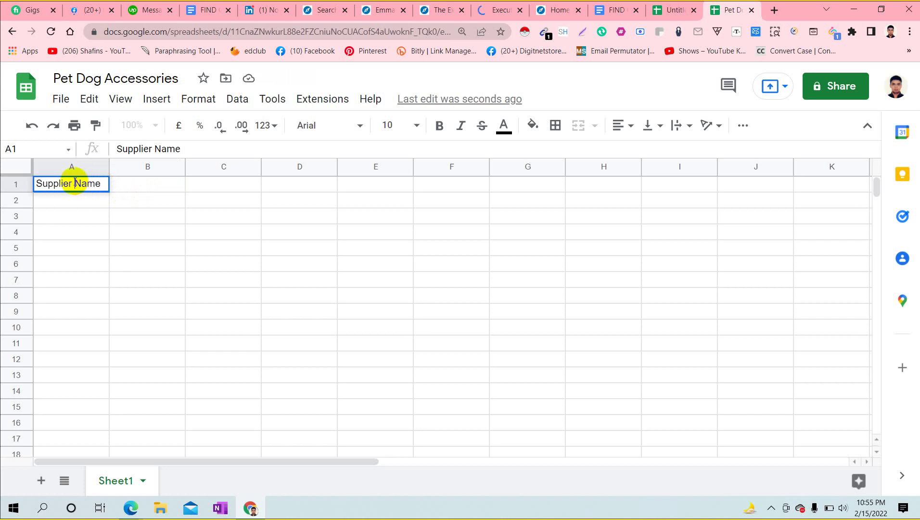
pyautogui.write('Company')
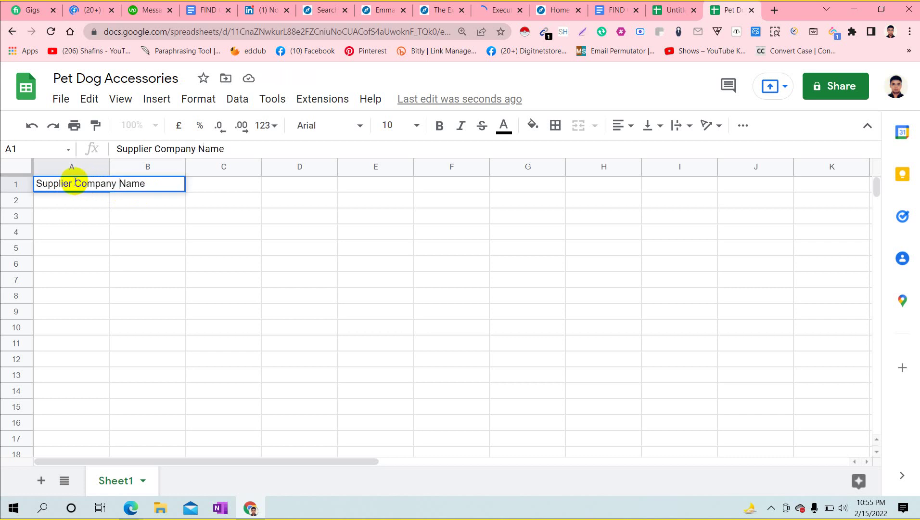
pyautogui.click(188, 245)
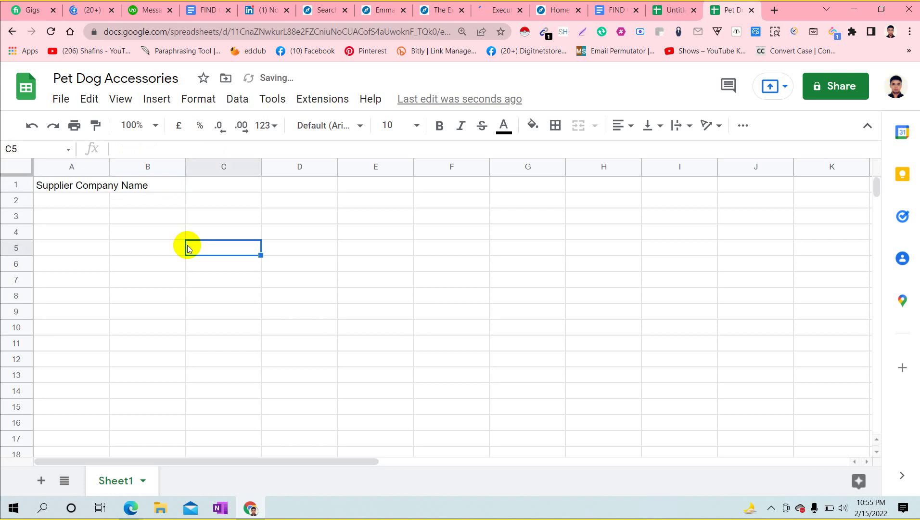
pyautogui.doubleClick(173, 185)
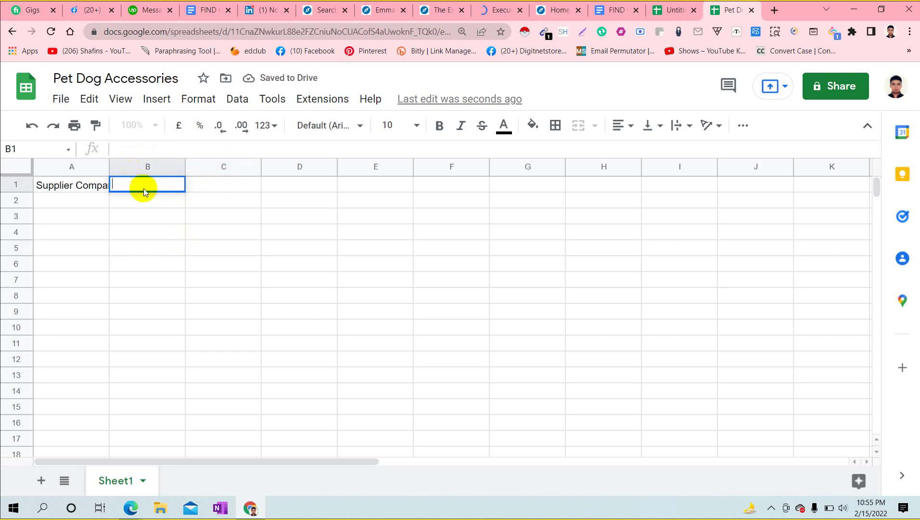
pyautogui.write('Ti')
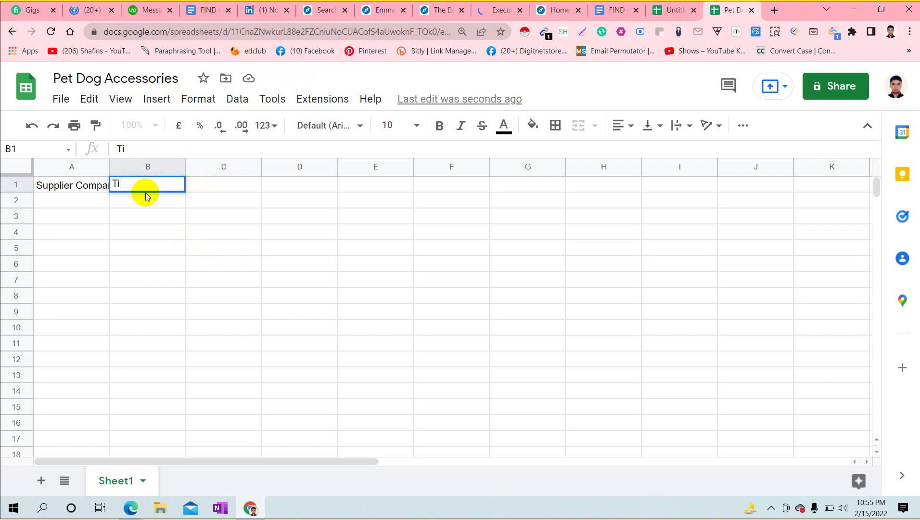
pyautogui.write('t')
pyautogui.press('BackSpace')
pyautogui.press('BackSpace')
pyautogui.press('BackSpace')
pyautogui.write('Pe')
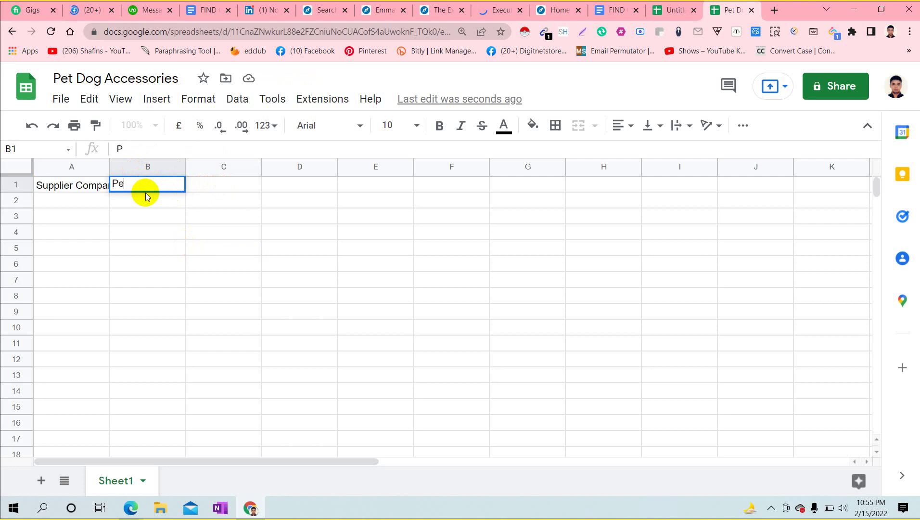
pyautogui.write('rson=')
pyautogui.press('BackSpace')
pyautogui.press('BackSpace')
pyautogui.press('BackSpace')
pyautogui.press('BackSpace')
pyautogui.press('BackSpace')
pyautogui.press('BackSpace')
pyautogui.press('BackSpace')
# Step: Write "Owner/Founder/ Co-founder" as the header in cell B1, correcting the capitalisation and adding the hyphen in "Co-founder"
pyautogui.write('Owner/')
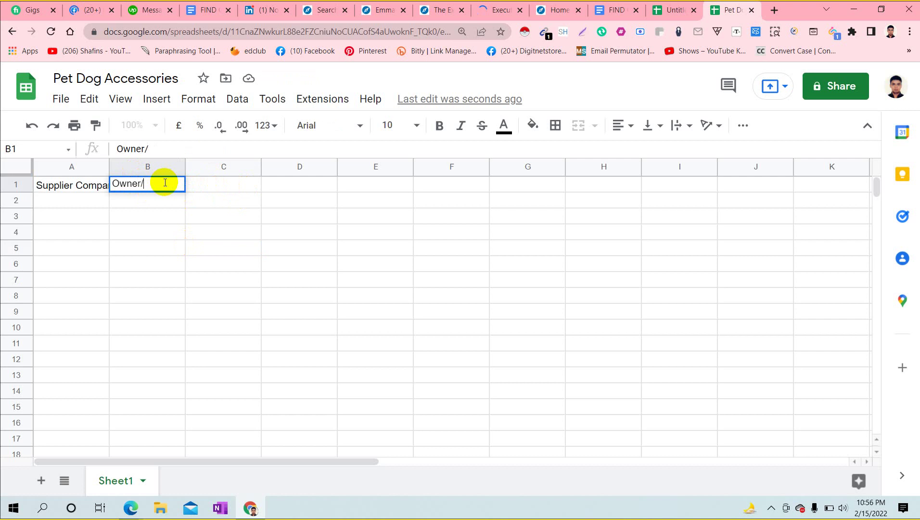
pyautogui.write('Founder/ CO')
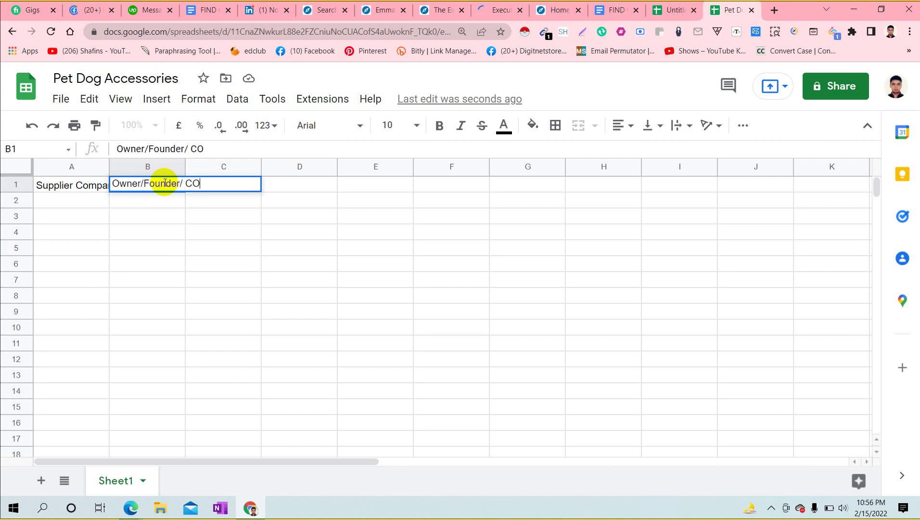
pyautogui.write('founder')
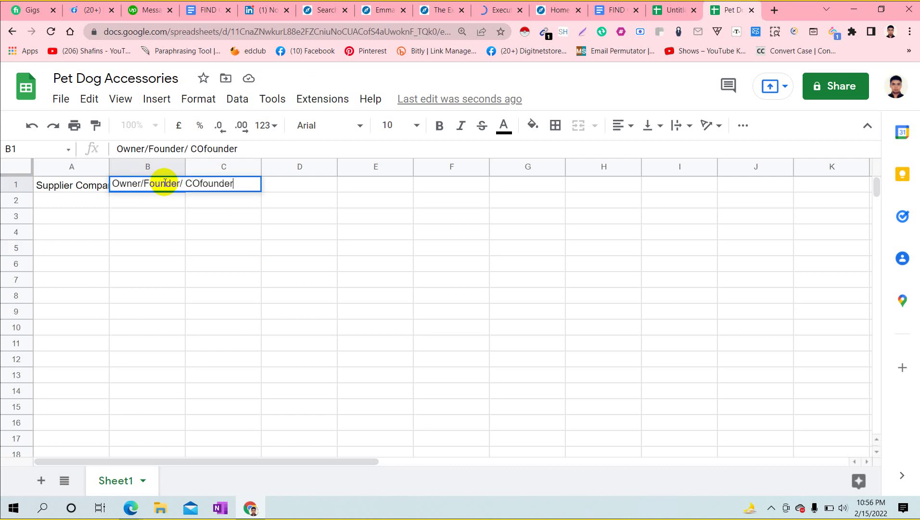
pyautogui.click(198, 184)
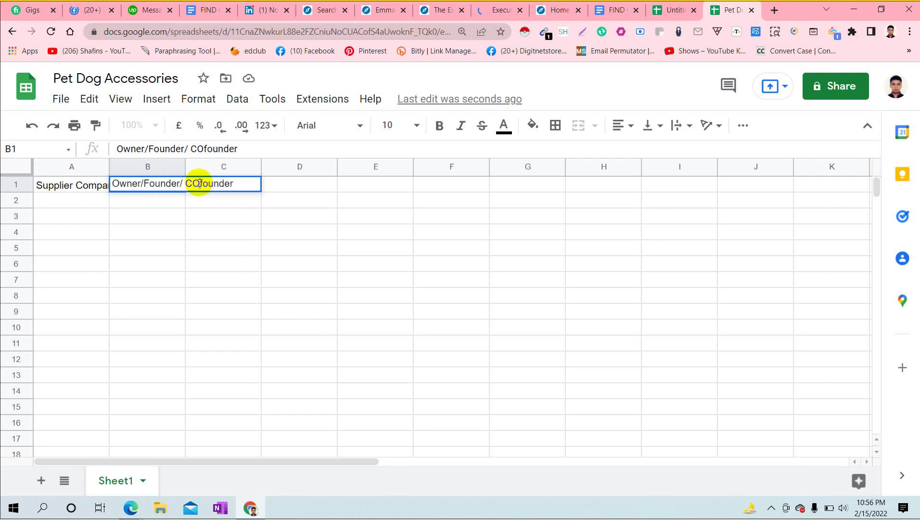
pyautogui.press('BackSpace')
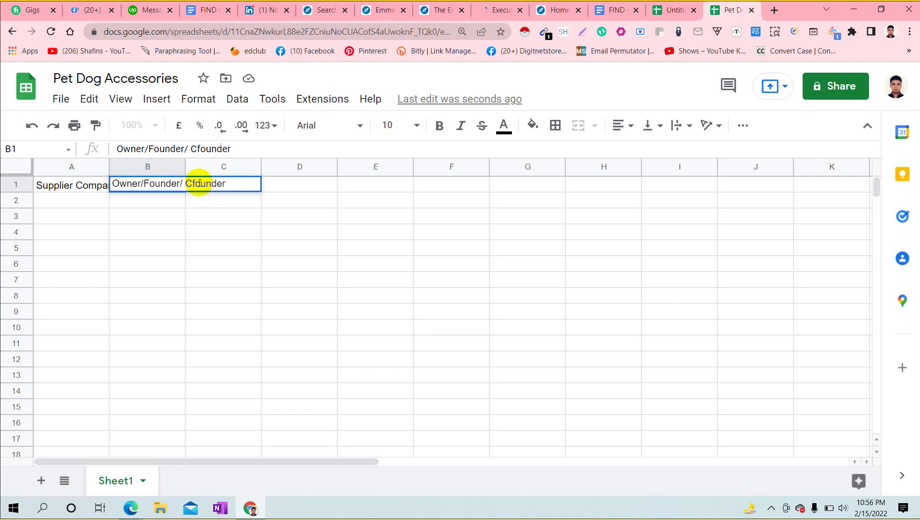
pyautogui.write('o')
pyautogui.click(235, 183)
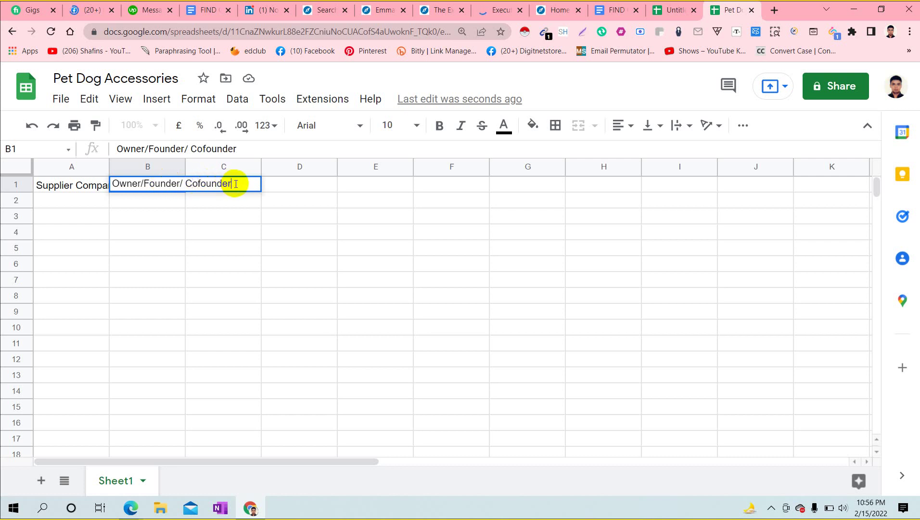
pyautogui.click(199, 184)
pyautogui.write('-')
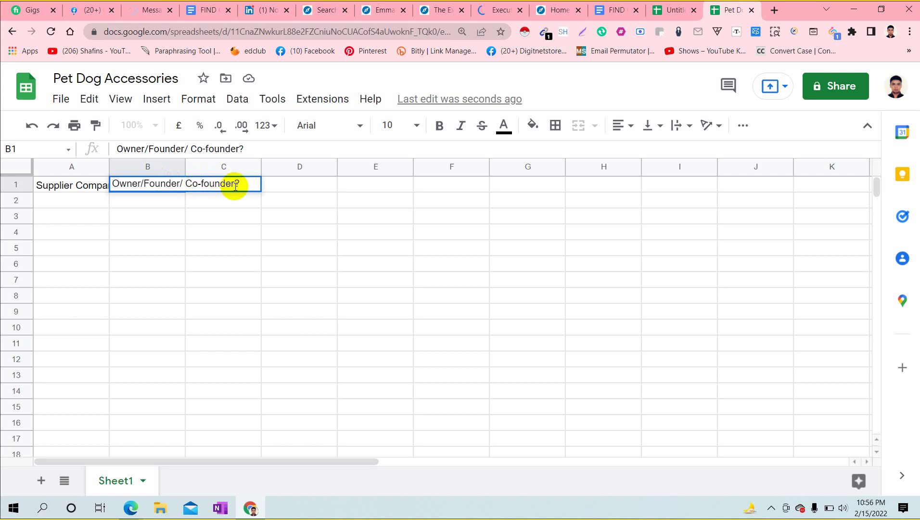
# Step: Extend the header in cell B1 with "/Manager/" after "Co-founder" and commit the entry
pyautogui.press('BackSpace')
pyautogui.write('/Mag')
pyautogui.press('BackSpace')
pyautogui.write('nager')
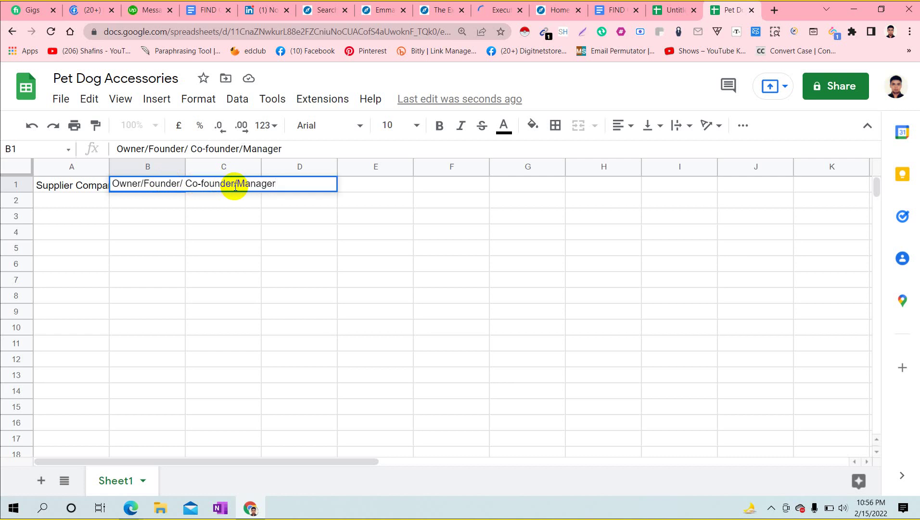
pyautogui.write('/')
pyautogui.click(331, 265)
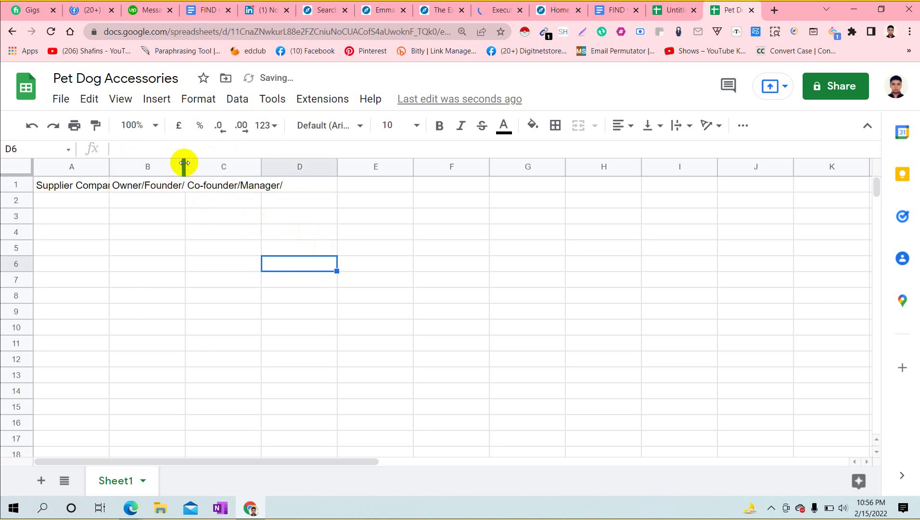
# Step: Widen column B to about the length of its header text and select cell C1
pyautogui.moveTo(185, 164); pyautogui.dragTo(271, 168)
pyautogui.click(206, 199)
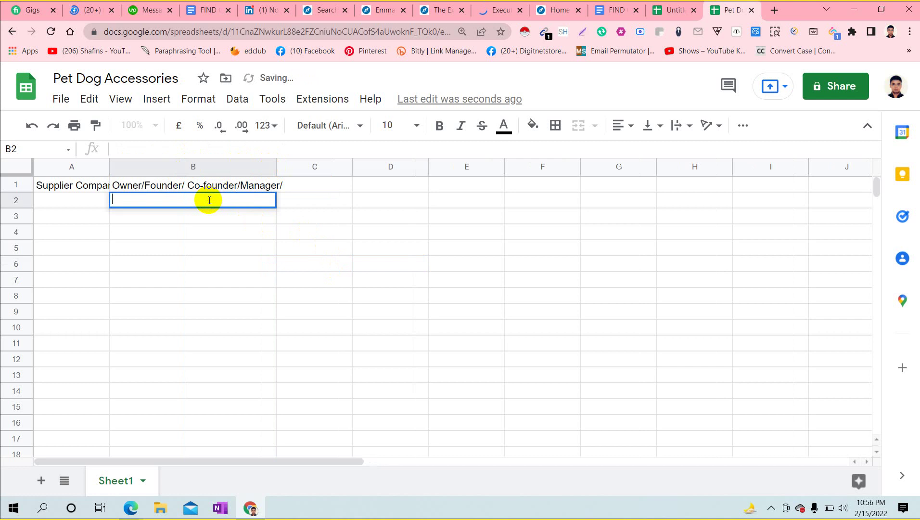
pyautogui.doubleClick(204, 205)
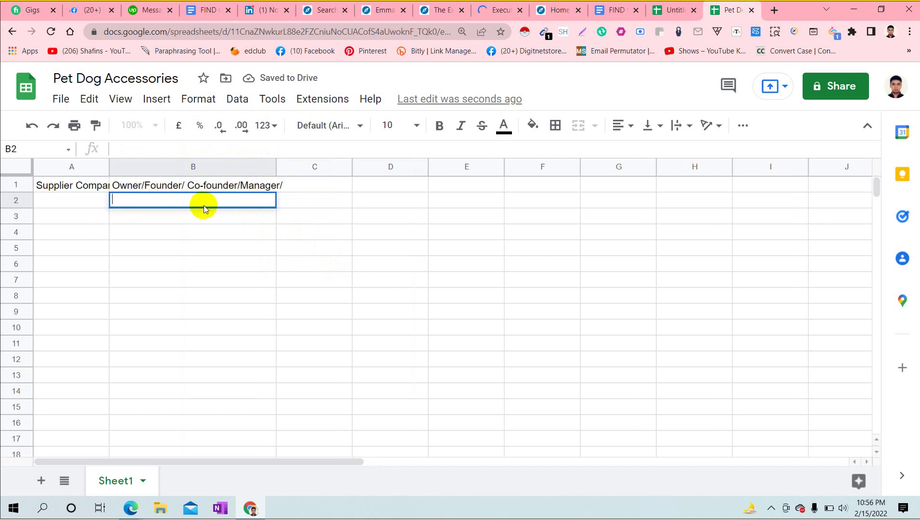
pyautogui.click(322, 182)
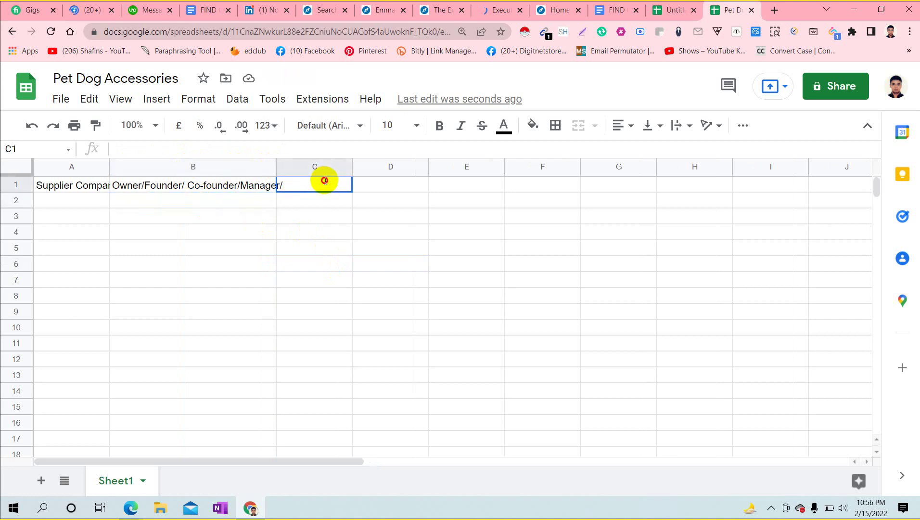
# Step: Replace the header in cell B1 with "Name"
pyautogui.click(181, 205)
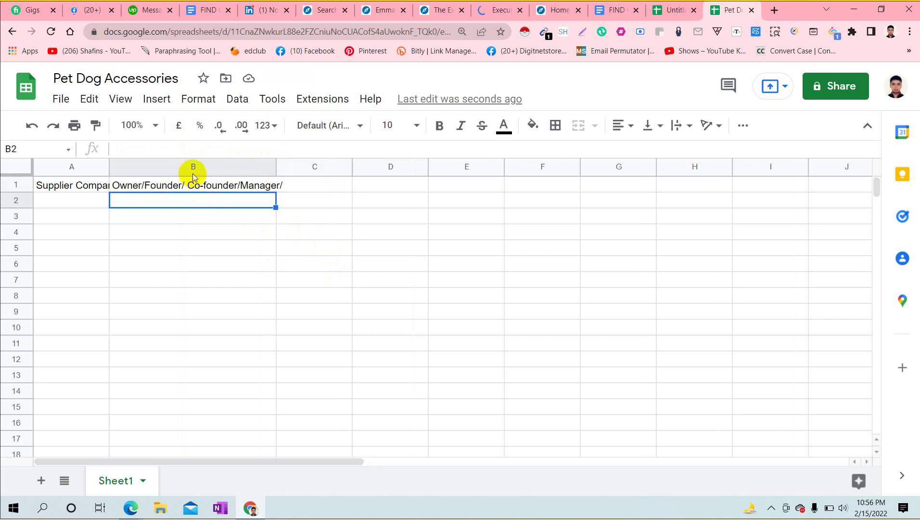
pyautogui.doubleClick(190, 186)
pyautogui.hotkey('ctrl', 'a')
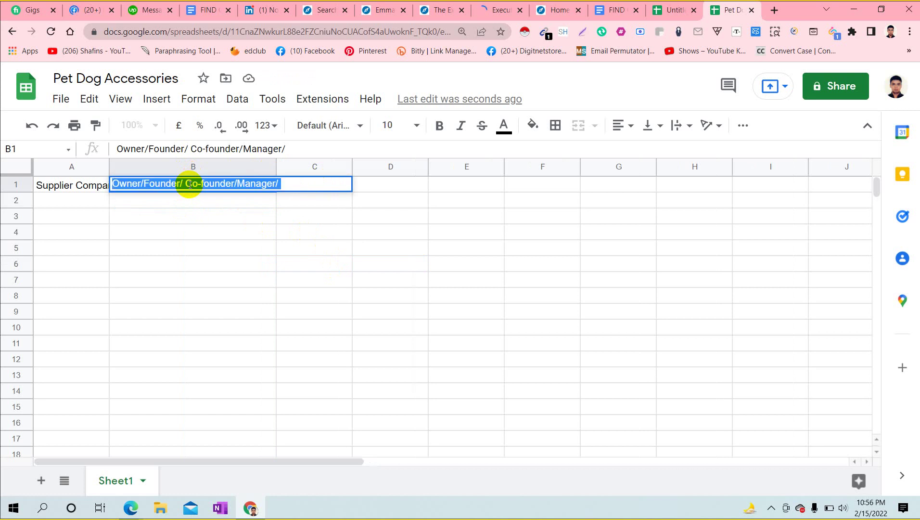
pyautogui.write('Name')
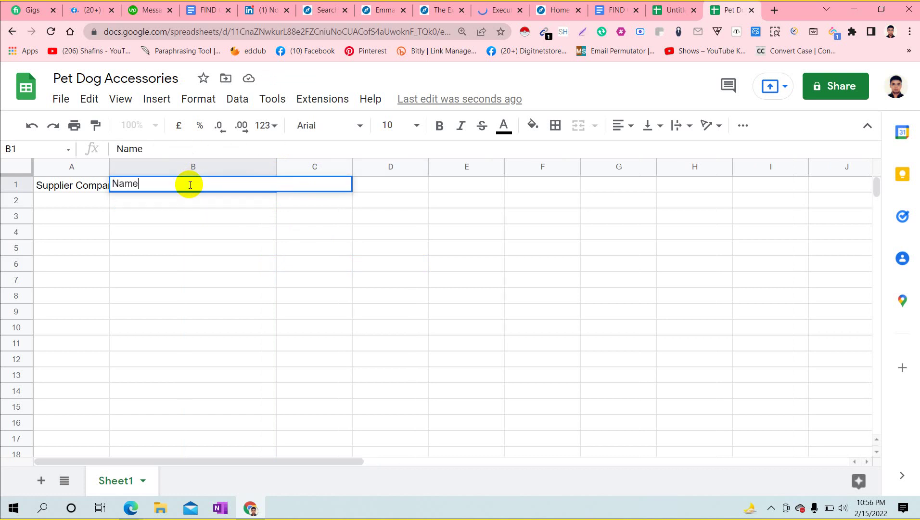
pyautogui.click(226, 216)
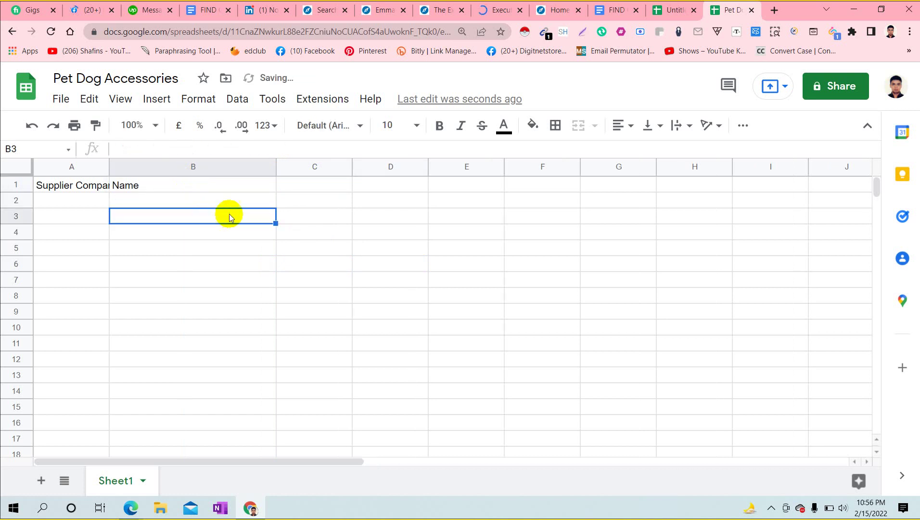
# Step: Enter "Title" as the header in cell C1 and "LinkedIn Profile" in cell D1
pyautogui.doubleClick(306, 181)
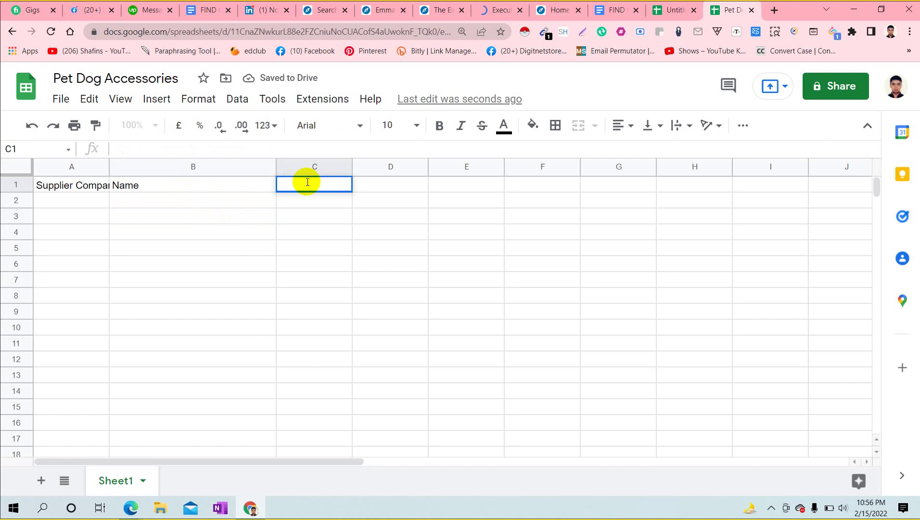
pyautogui.write('Title')
pyautogui.click(369, 188)
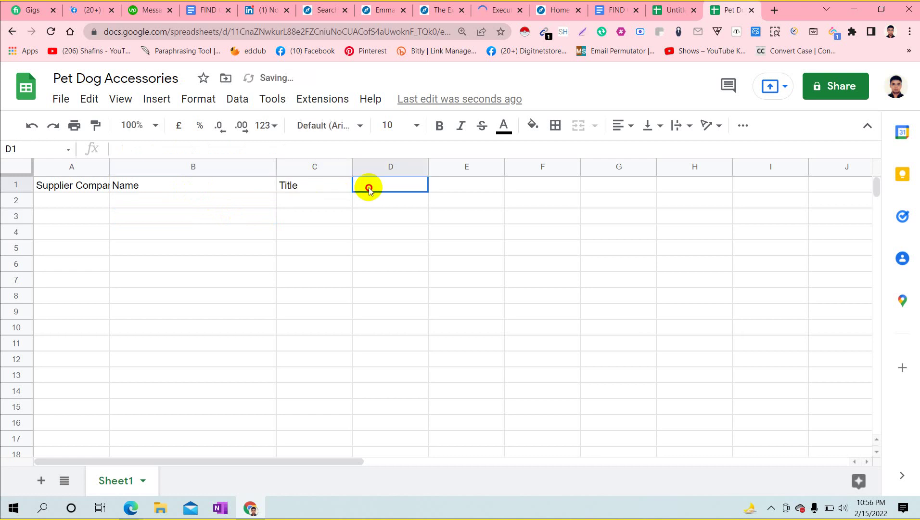
pyautogui.doubleClick(369, 188)
pyautogui.write('LinkedIn ')
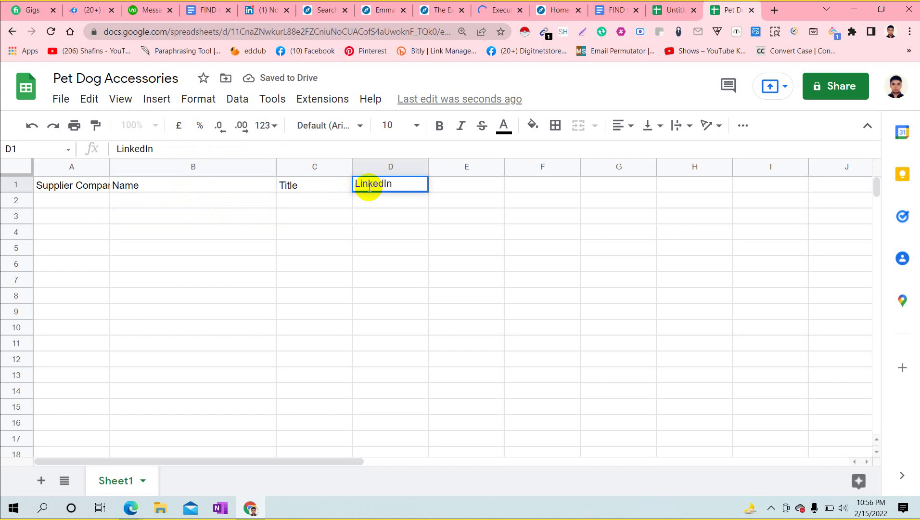
pyautogui.write('Profile')
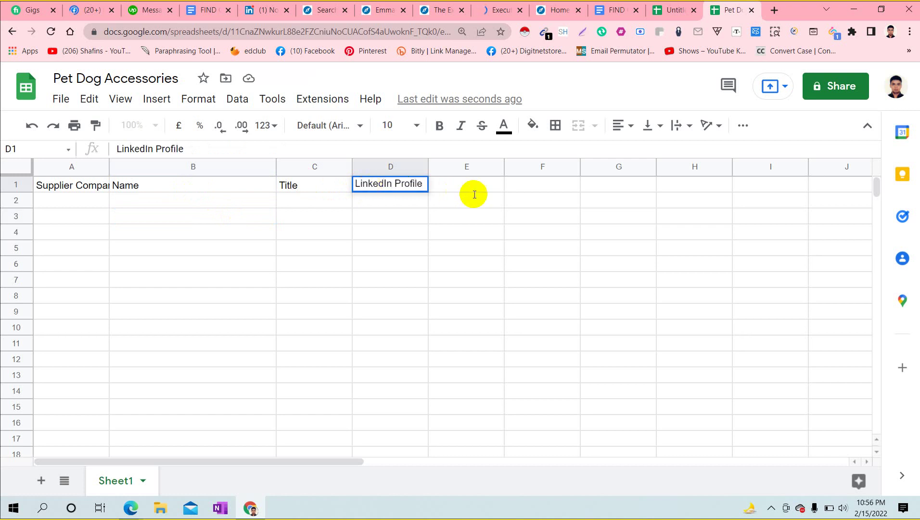
# Step: Enter "Website Address" as the header in cell E1, correcting the misspelling of "Address"
pyautogui.click(472, 188)
pyautogui.doubleClick(464, 184)
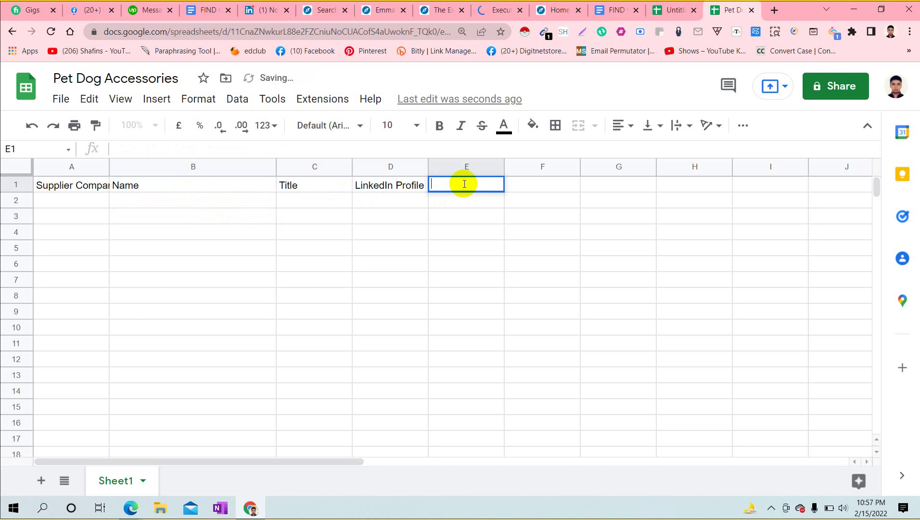
pyautogui.write('We')
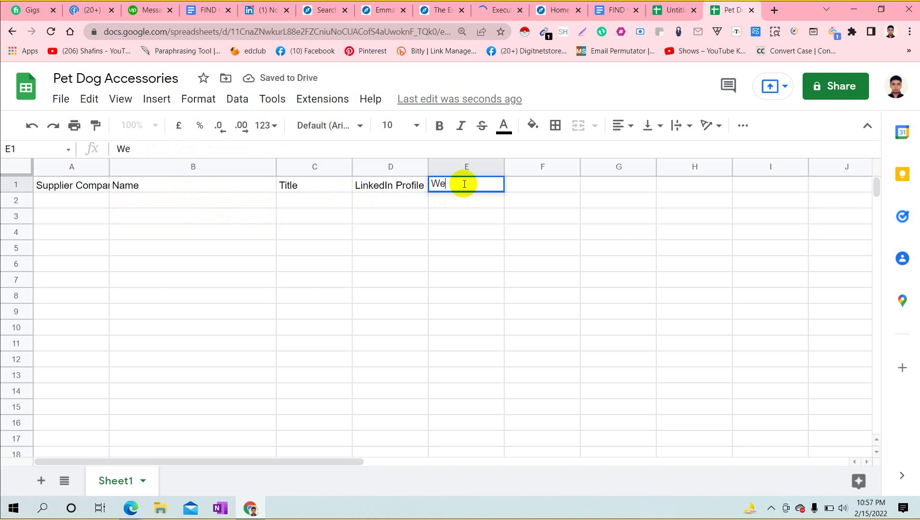
pyautogui.write('bsite Add')
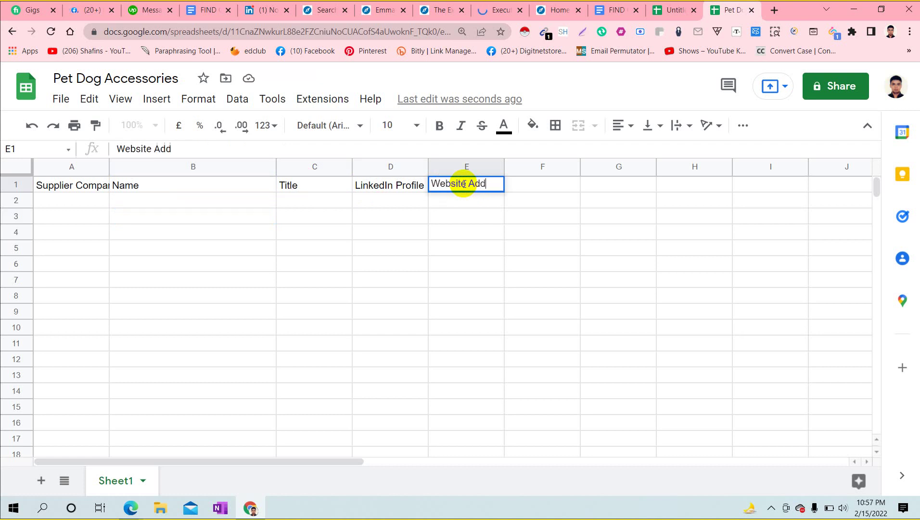
pyautogui.write('tress')
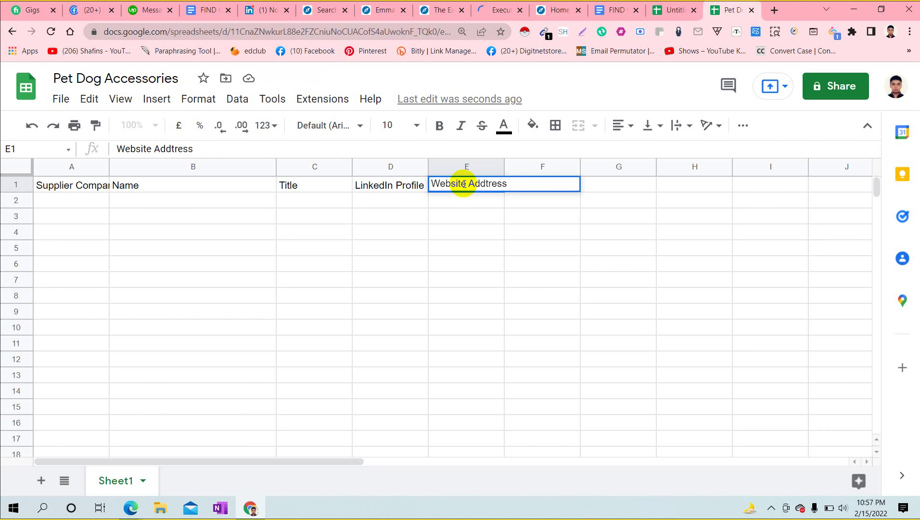
pyautogui.click(489, 184)
pyautogui.press('BackSpace')
pyautogui.click(558, 297)
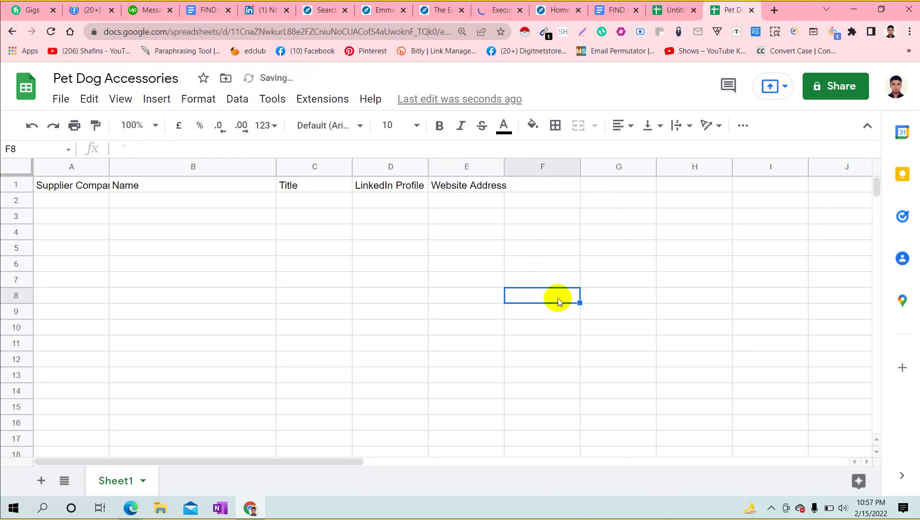
pyautogui.click(486, 183)
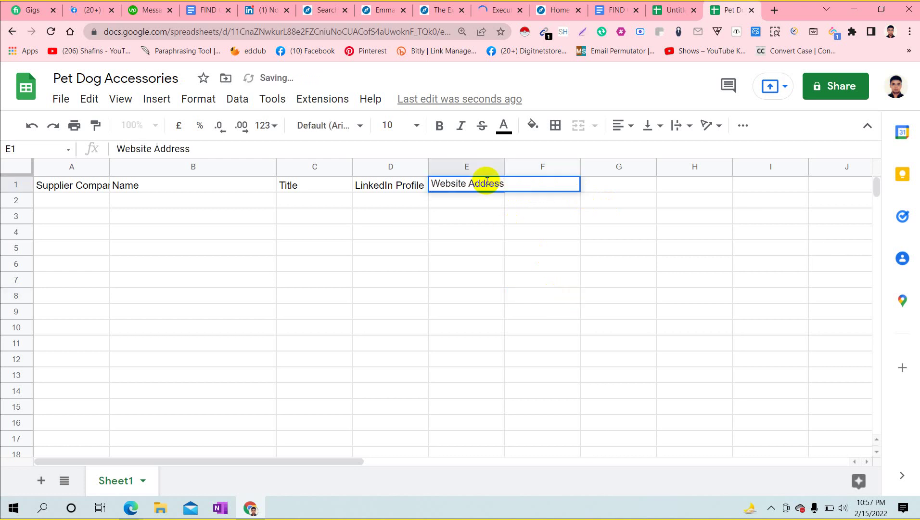
# Step: Format the header cells A1 to E1 with font size 14 and bold text
pyautogui.moveTo(67, 187); pyautogui.dragTo(493, 189)
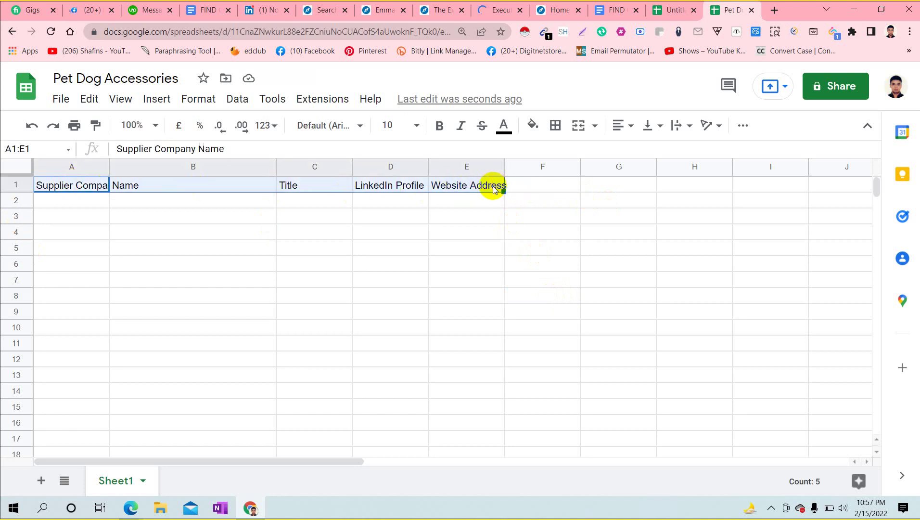
pyautogui.click(418, 126)
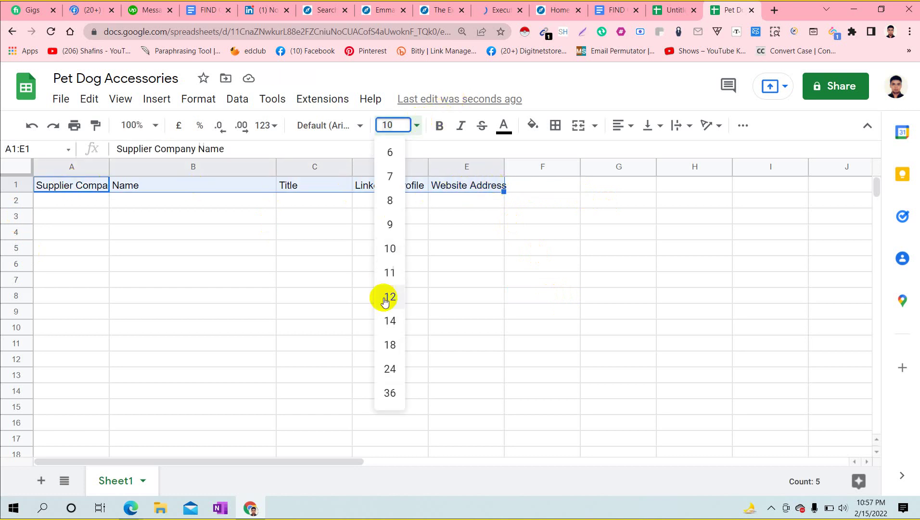
pyautogui.click(391, 320)
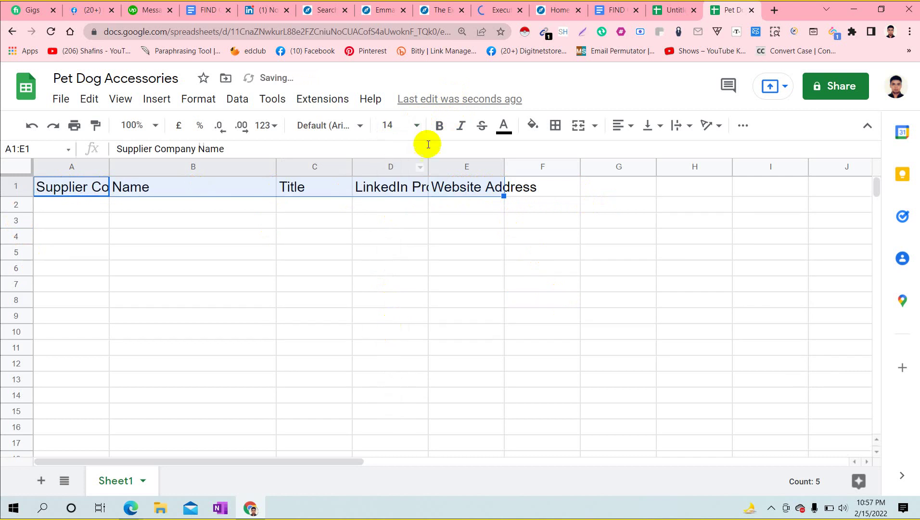
pyautogui.click(439, 126)
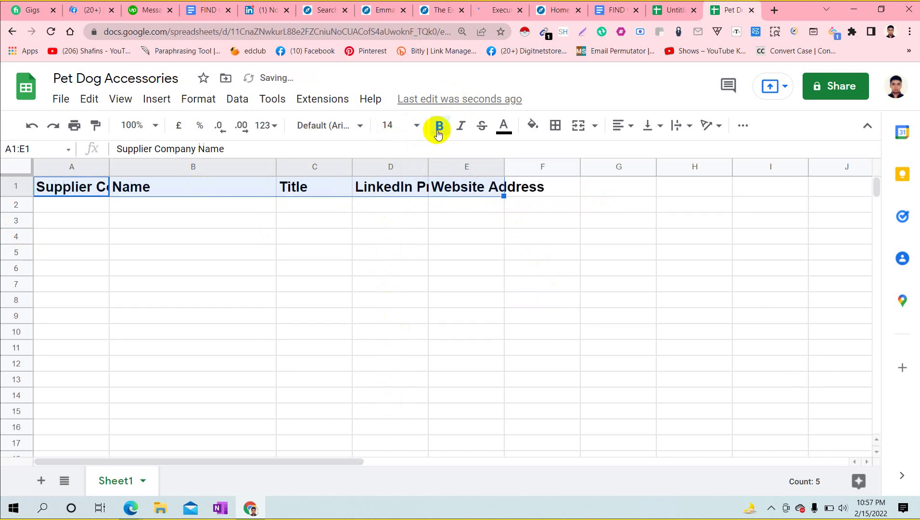
# Step: Colour the text of the header cells A1 to E1 bright green and fill the cells with black
pyautogui.click(505, 128)
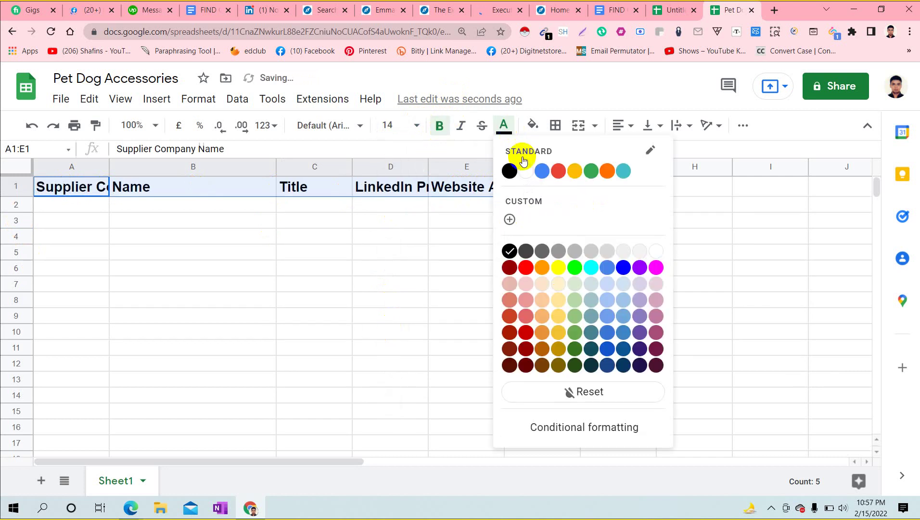
pyautogui.click(583, 266)
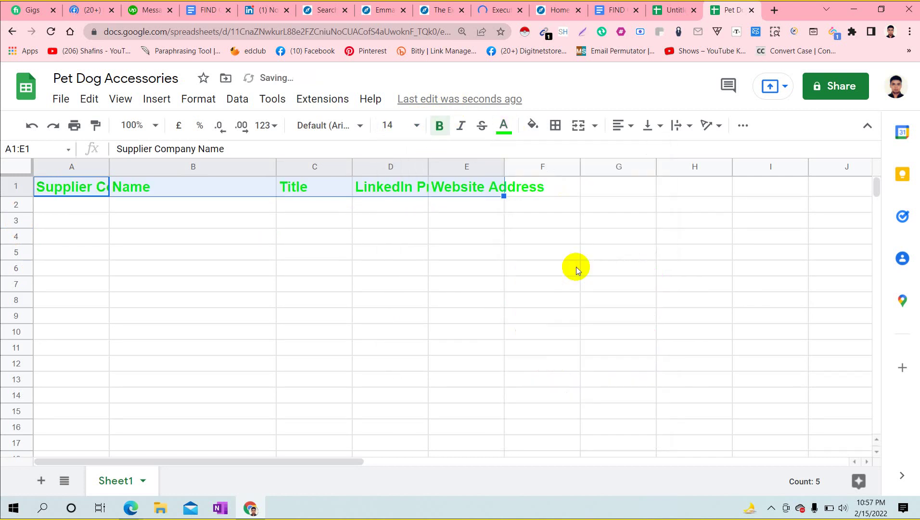
pyautogui.click(538, 125)
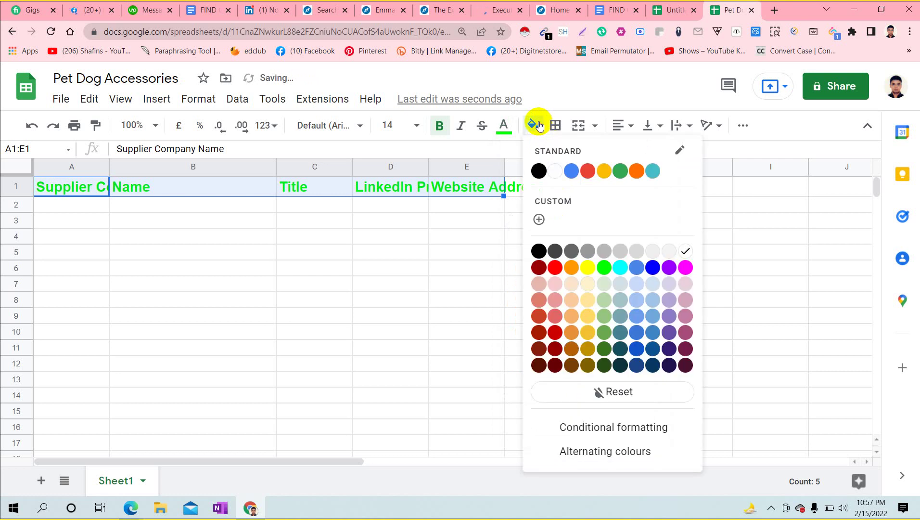
pyautogui.click(540, 172)
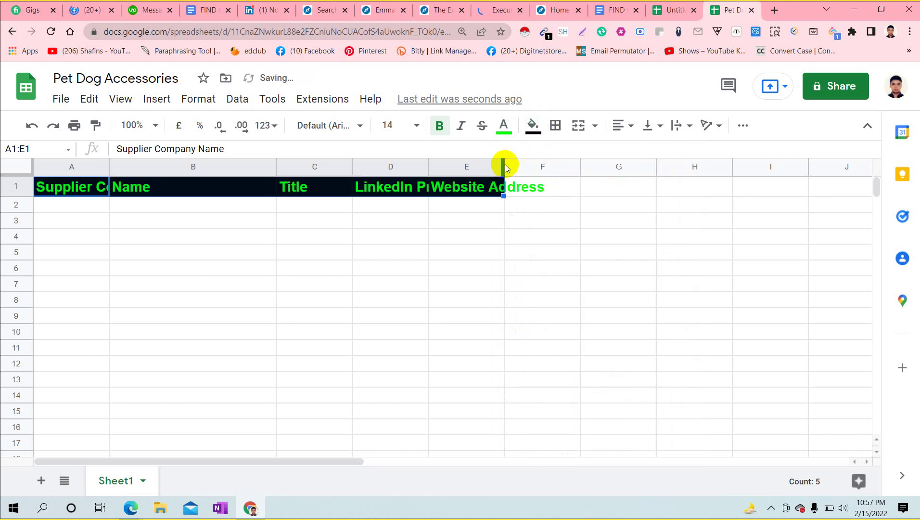
# Step: Widen columns E and D so the "Website Address" and "LinkedIn Profile" headers fit inside their cells
pyautogui.moveTo(504, 166); pyautogui.dragTo(534, 267)
pyautogui.click(532, 268)
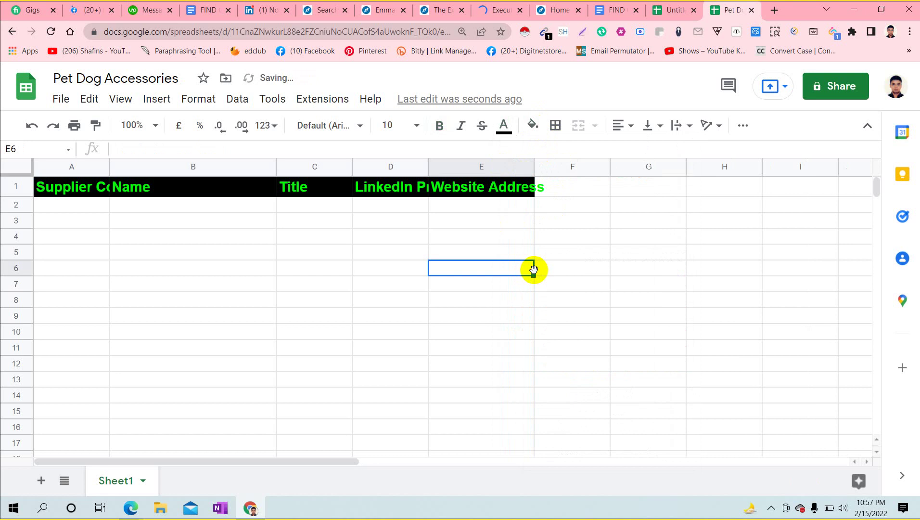
pyautogui.moveTo(532, 166); pyautogui.dragTo(581, 166)
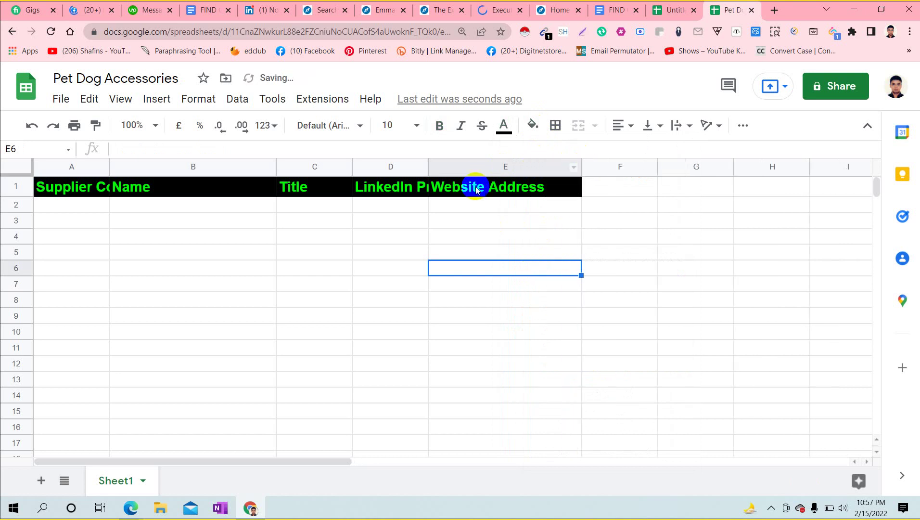
pyautogui.click(428, 166)
pyautogui.moveTo(428, 164); pyautogui.dragTo(470, 162)
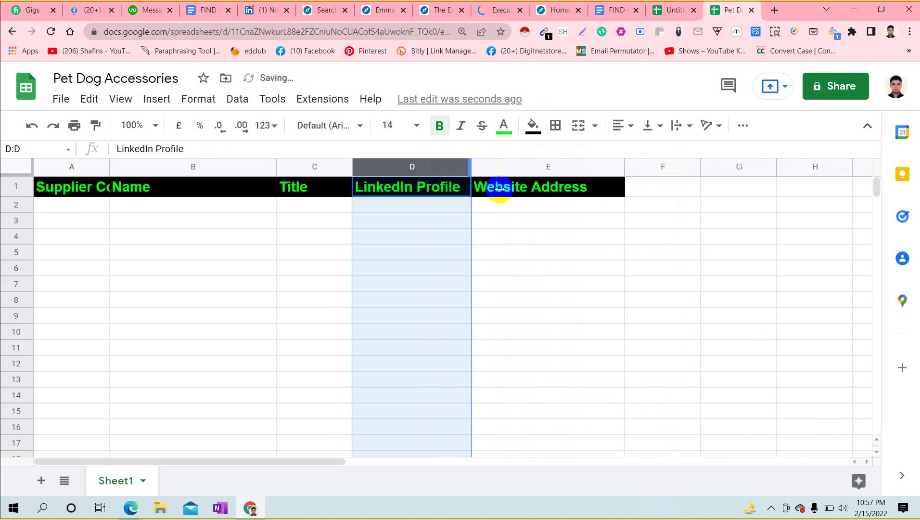
pyautogui.click(575, 270)
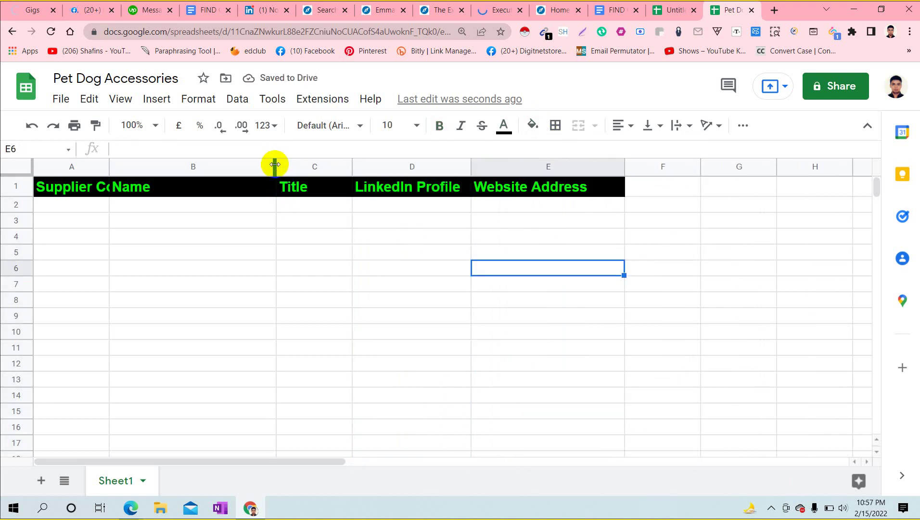
# Step: Narrow column B around its "Name" header and widen column A to fit the full "Supplier Company Name" header
pyautogui.moveTo(275, 166); pyautogui.dragTo(224, 172)
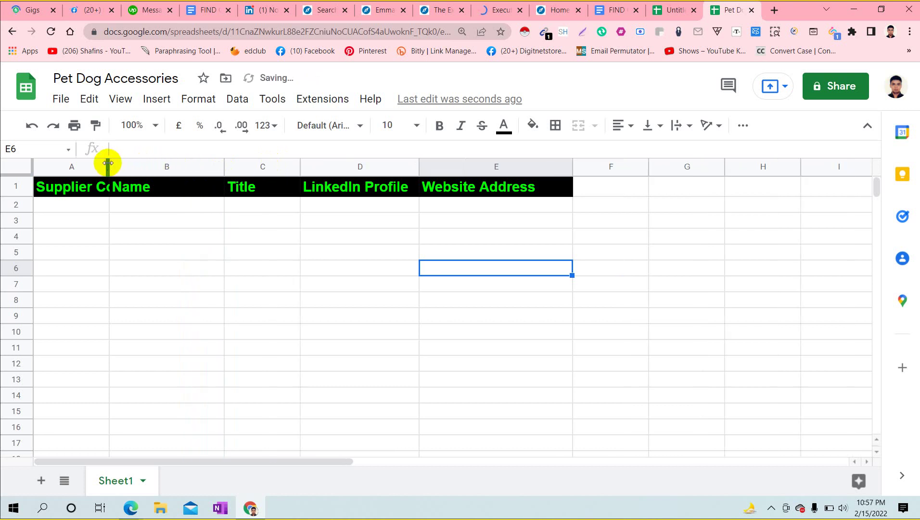
pyautogui.moveTo(107, 163); pyautogui.dragTo(186, 177)
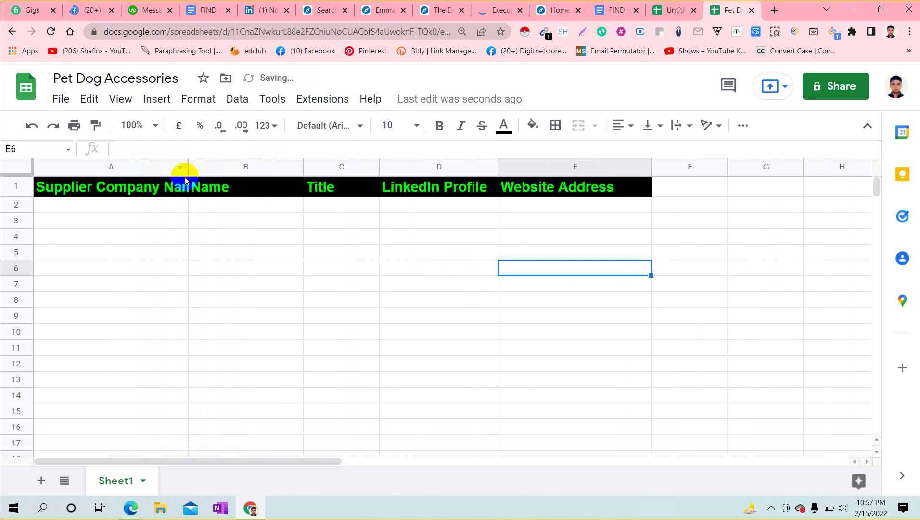
pyautogui.moveTo(302, 165); pyautogui.dragTo(268, 166)
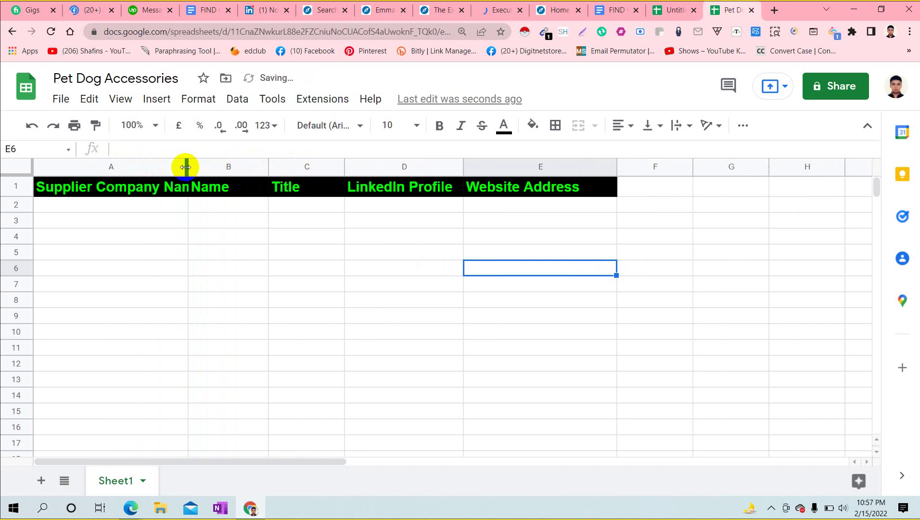
pyautogui.moveTo(186, 167); pyautogui.dragTo(234, 169)
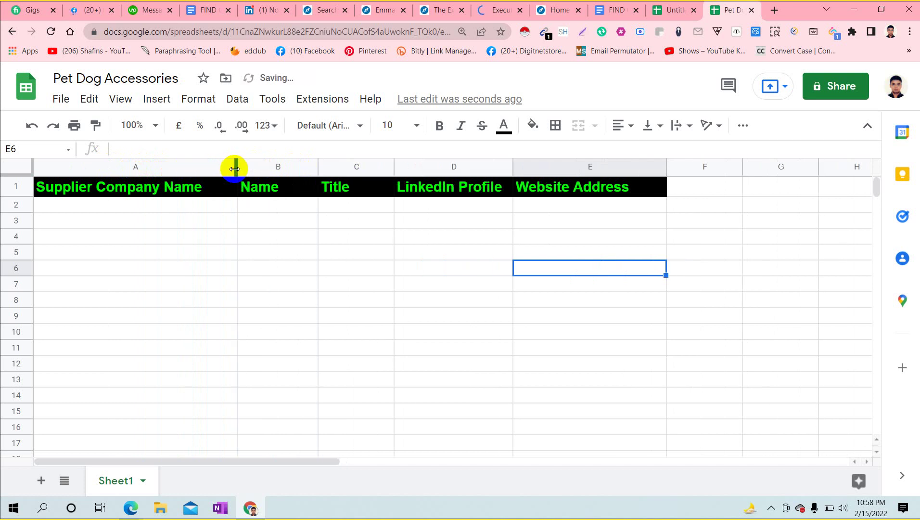
pyautogui.click(322, 233)
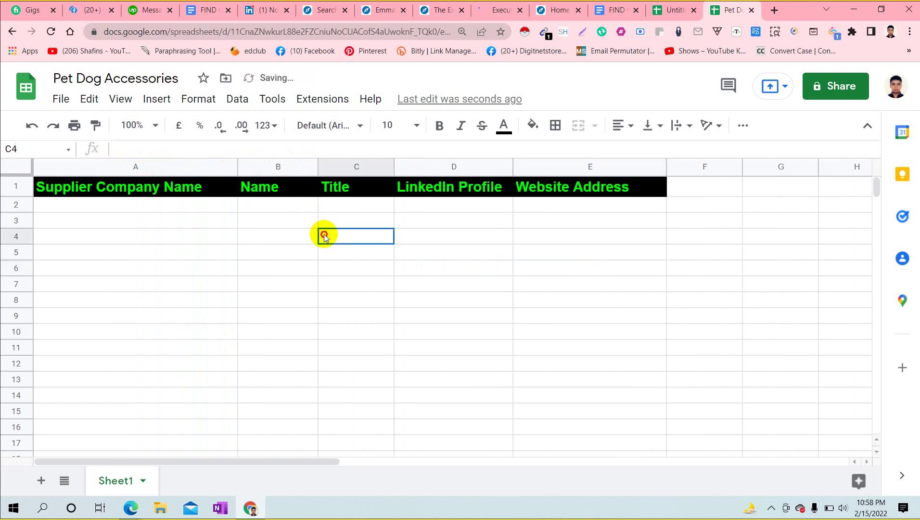
# Step: Enter "Location" as the header in cell F1 and reselect that cell
pyautogui.click(689, 185)
pyautogui.doubleClick(688, 185)
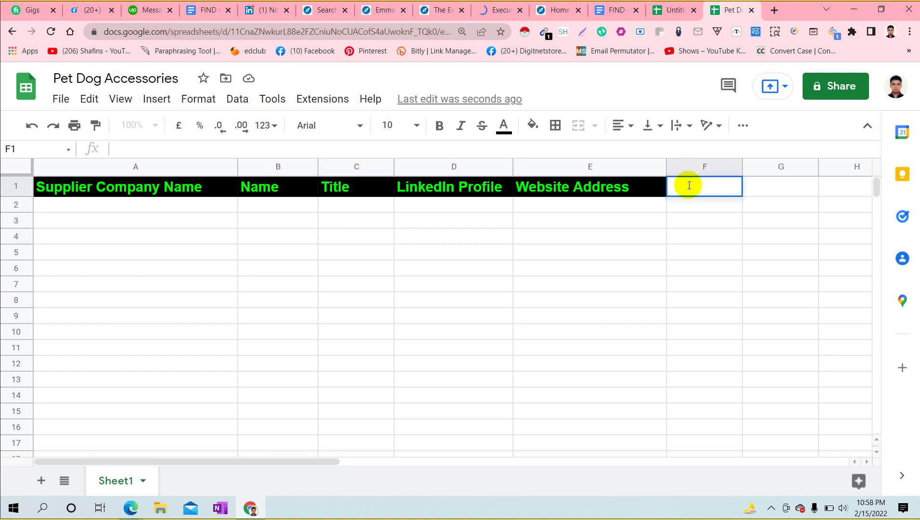
pyautogui.write('Location')
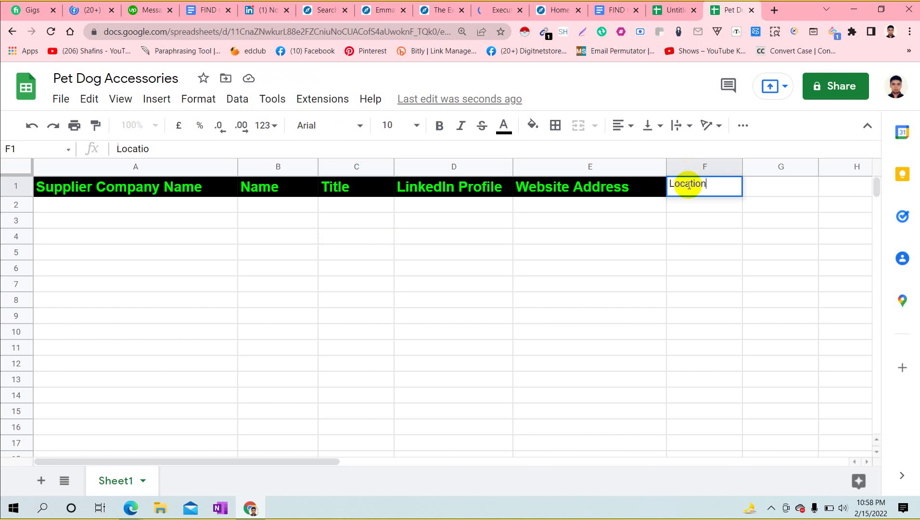
pyautogui.click(726, 254)
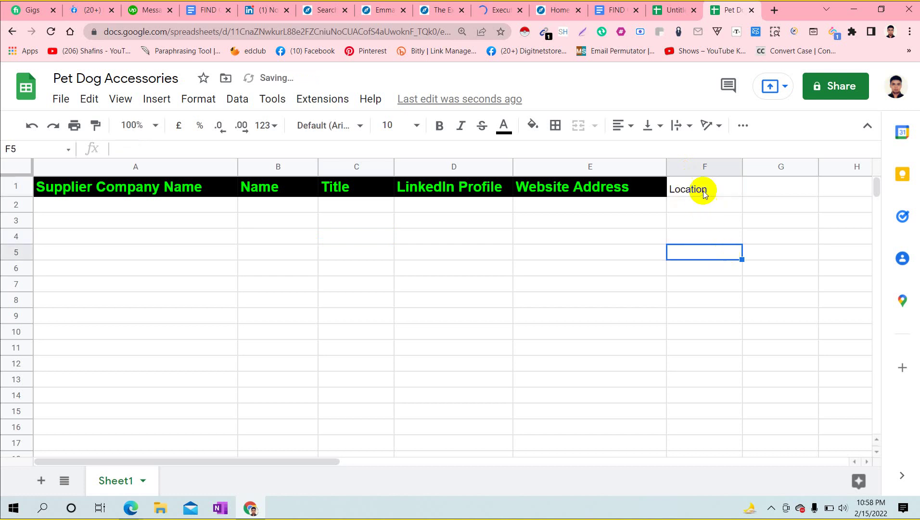
pyautogui.click(700, 189)
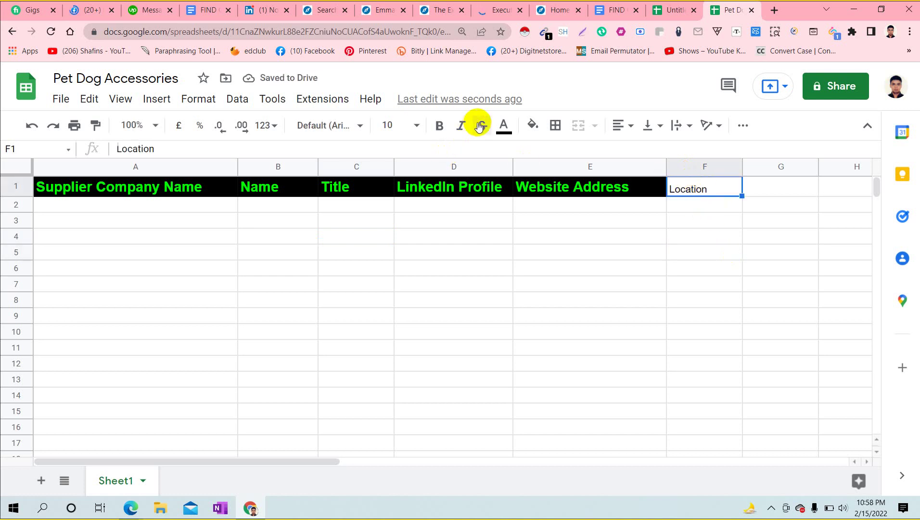
# Step: Format the "Location" header in F1 as bold, size 14, bright green text on a black fill
pyautogui.click(422, 129)
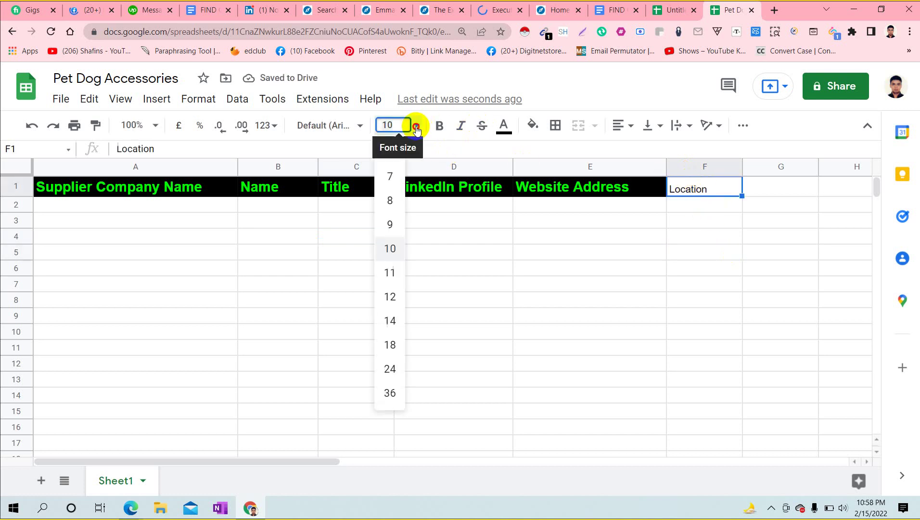
pyautogui.click(390, 320)
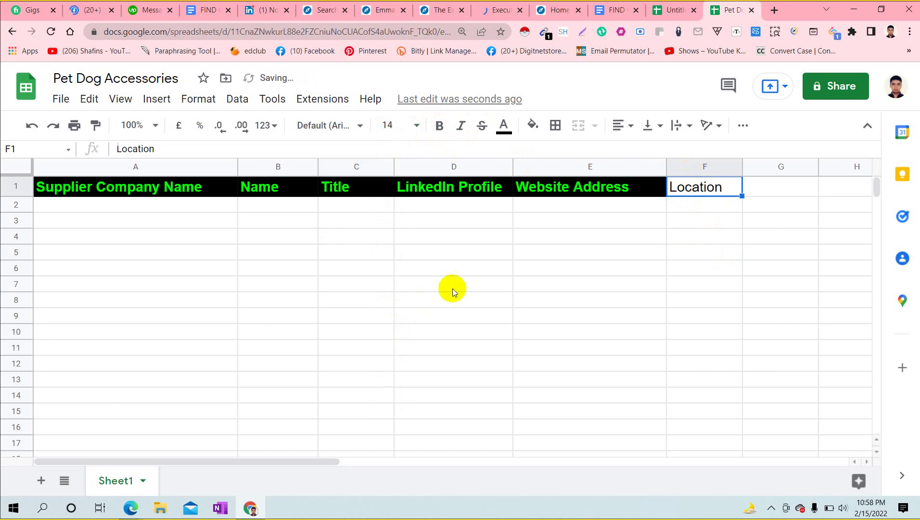
pyautogui.click(504, 125)
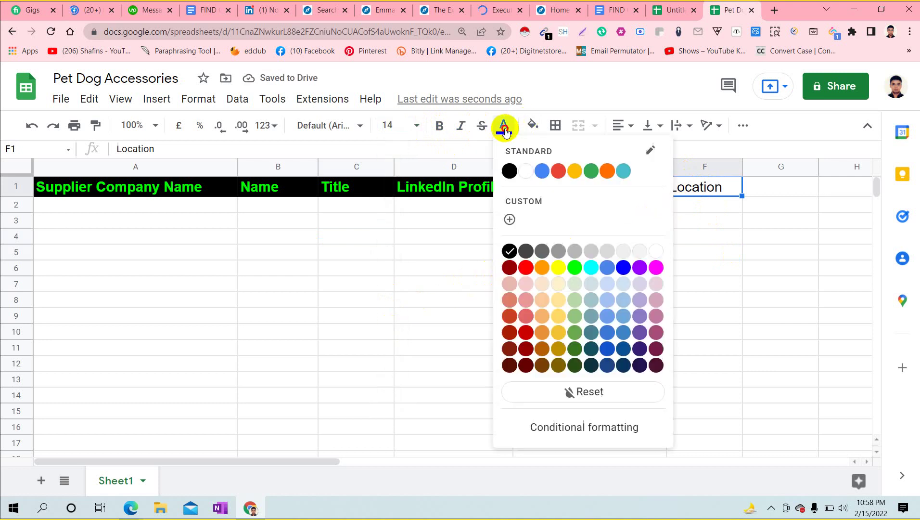
pyautogui.click(574, 267)
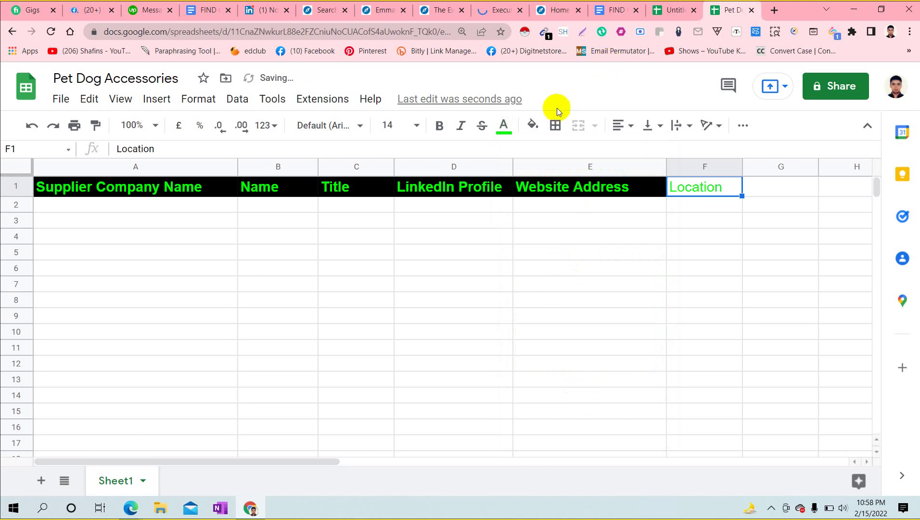
pyautogui.click(533, 126)
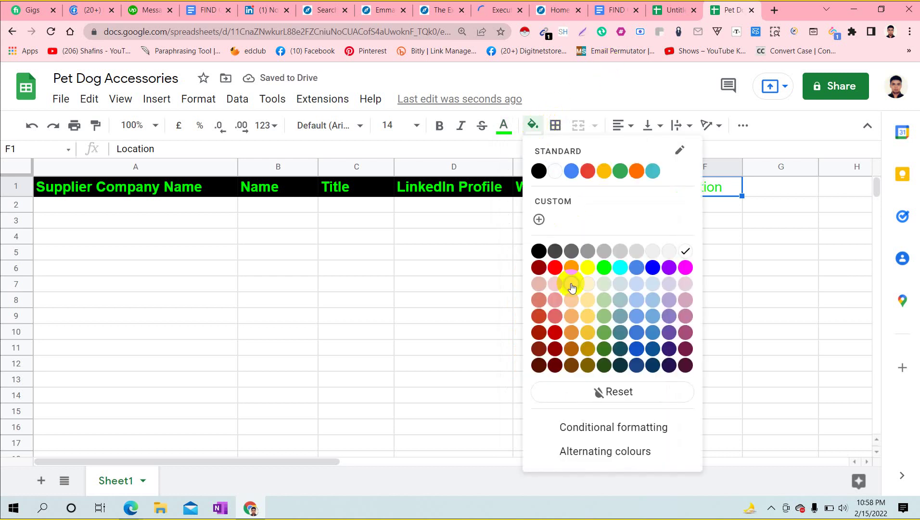
pyautogui.click(538, 171)
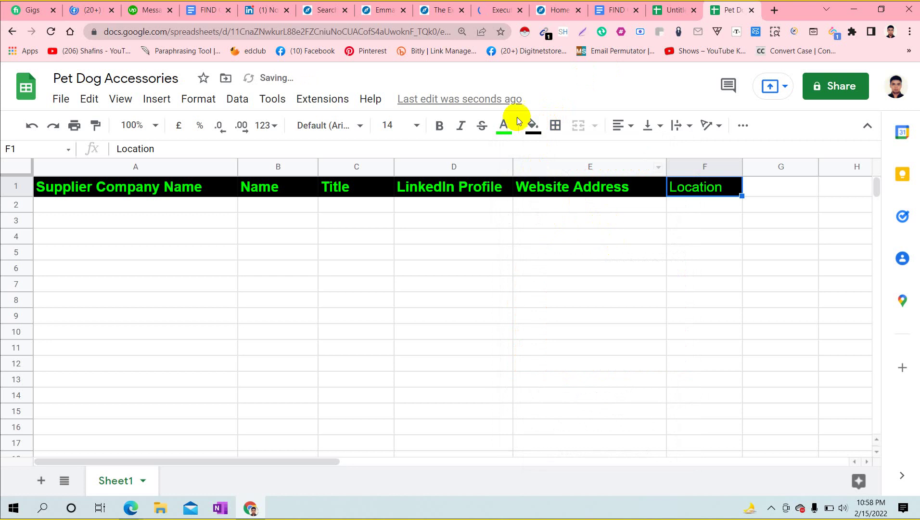
pyautogui.click(439, 126)
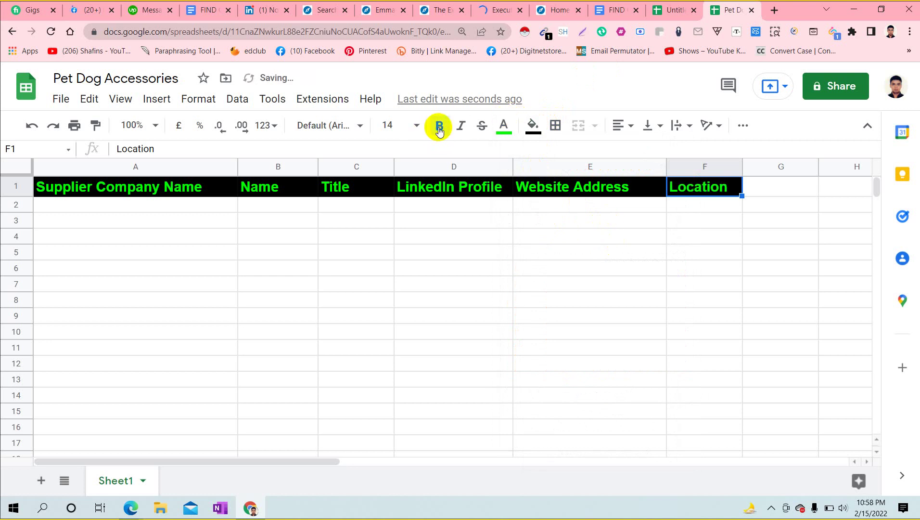
pyautogui.click(547, 285)
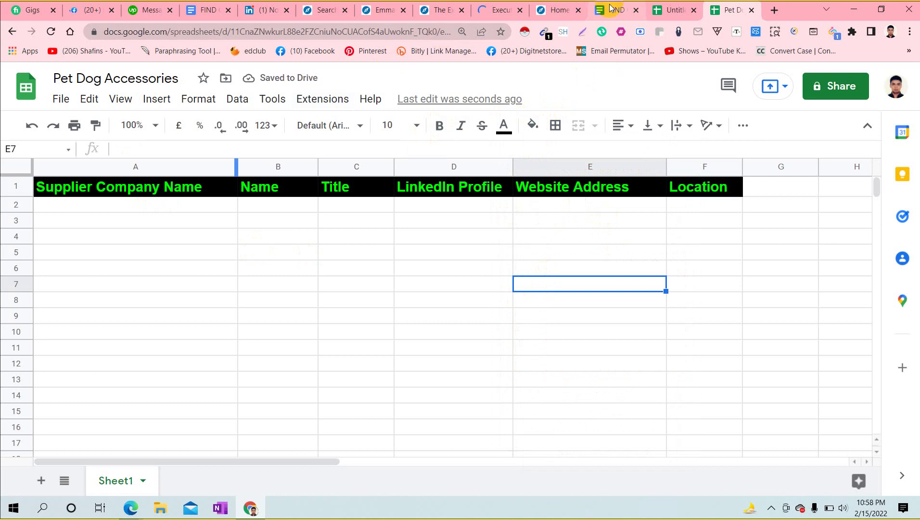
# Step: Close the Executive Shaving website and its Sales Navigator company page, and bring up the dog turf business owner's lead profile
pyautogui.click(547, 16)
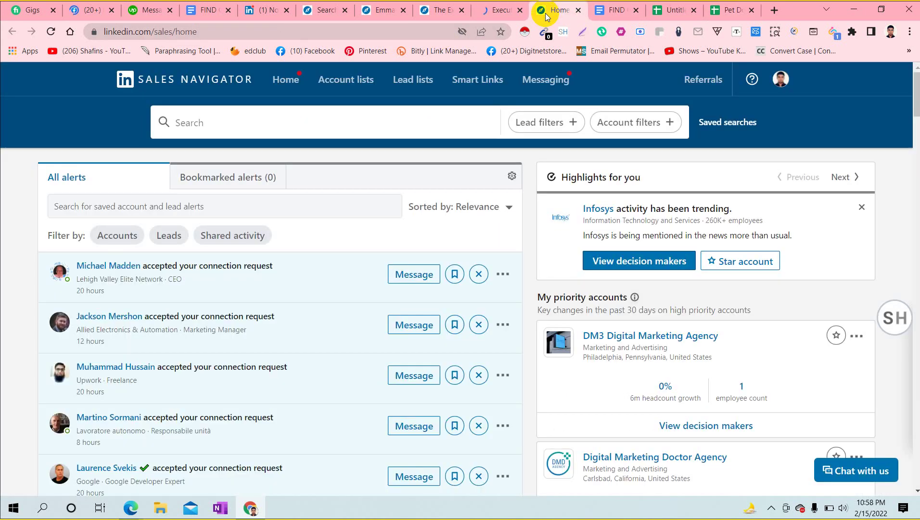
pyautogui.click(496, 11)
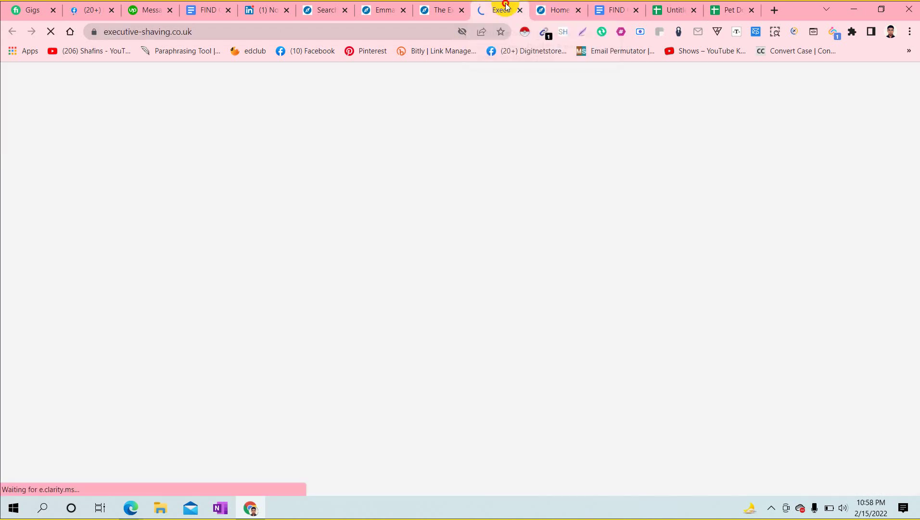
pyautogui.click(443, 4)
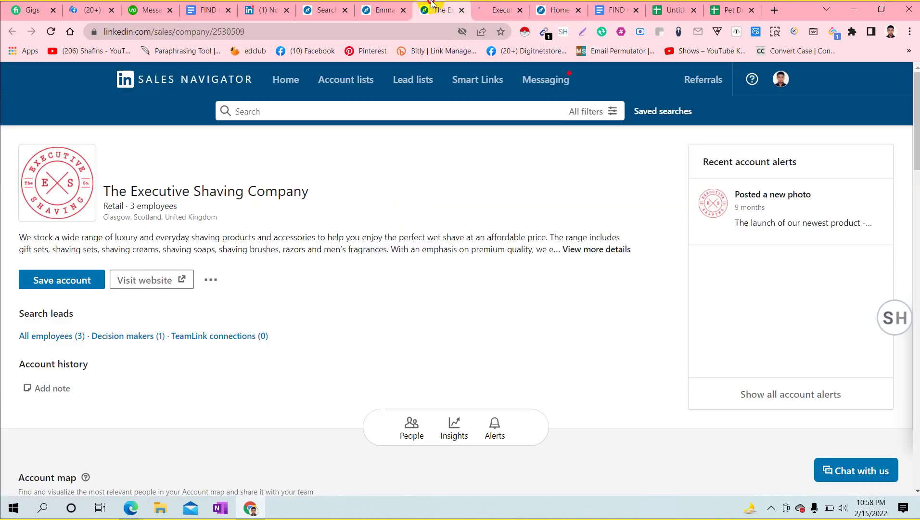
pyautogui.click(519, 10)
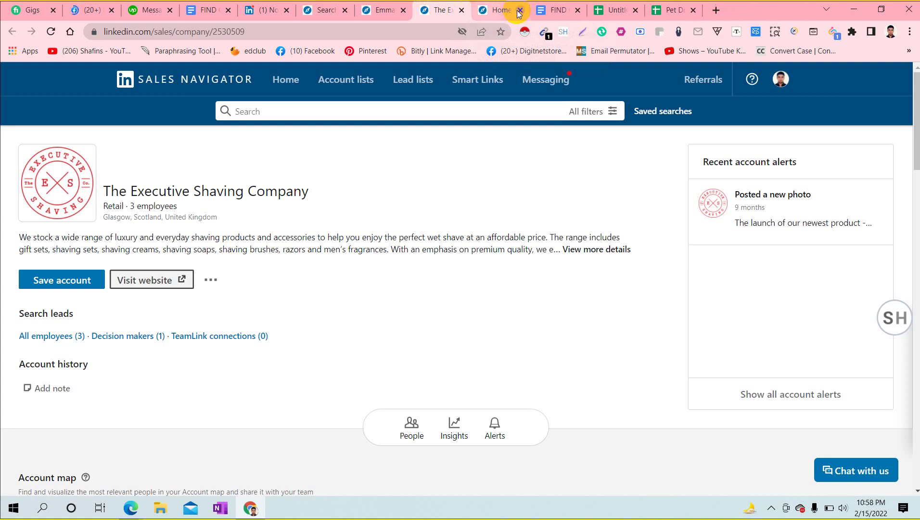
pyautogui.click(460, 10)
pyautogui.click(392, 9)
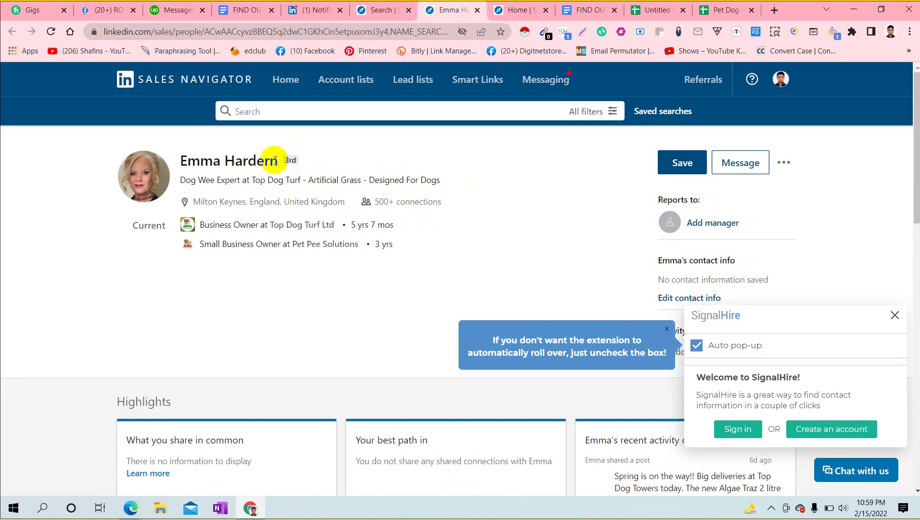
# Step: Copy the lead's full name from the Sales Navigator profile and paste it into cell B2 of the Pet Dog Accessories sheet
pyautogui.moveTo(274, 159); pyautogui.dragTo(181, 159)
pyautogui.hotkey('ctrl', 'c')
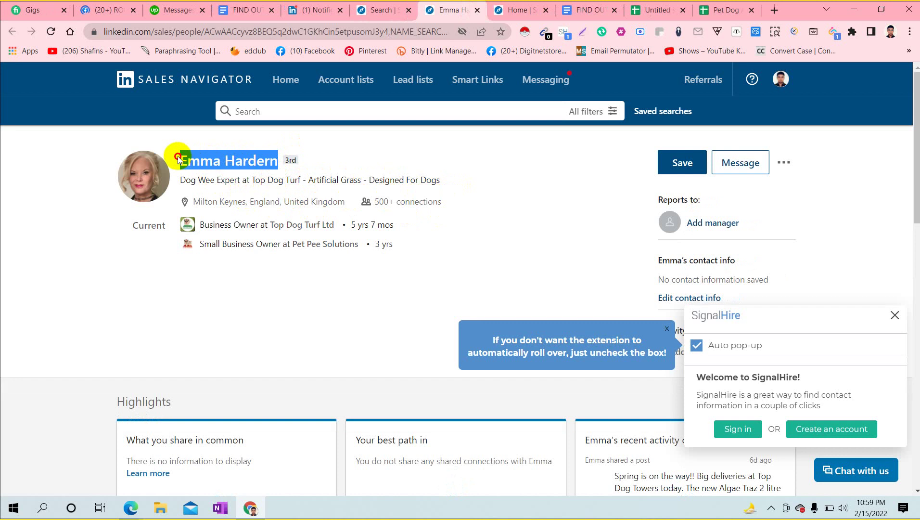
pyautogui.click(648, 8)
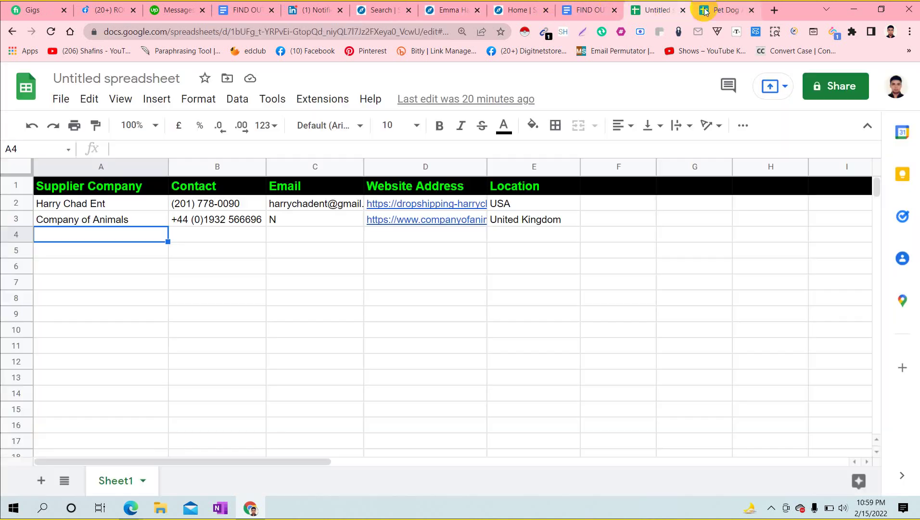
pyautogui.click(720, 10)
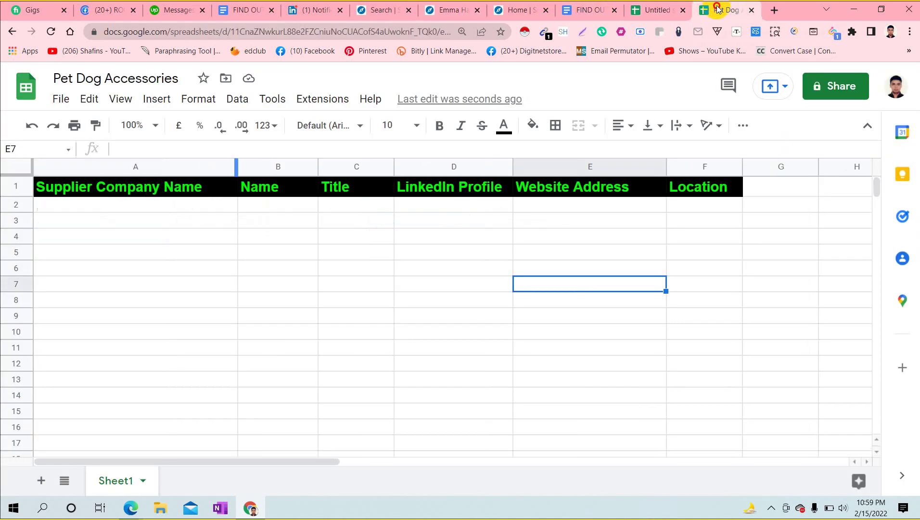
pyautogui.click(107, 207)
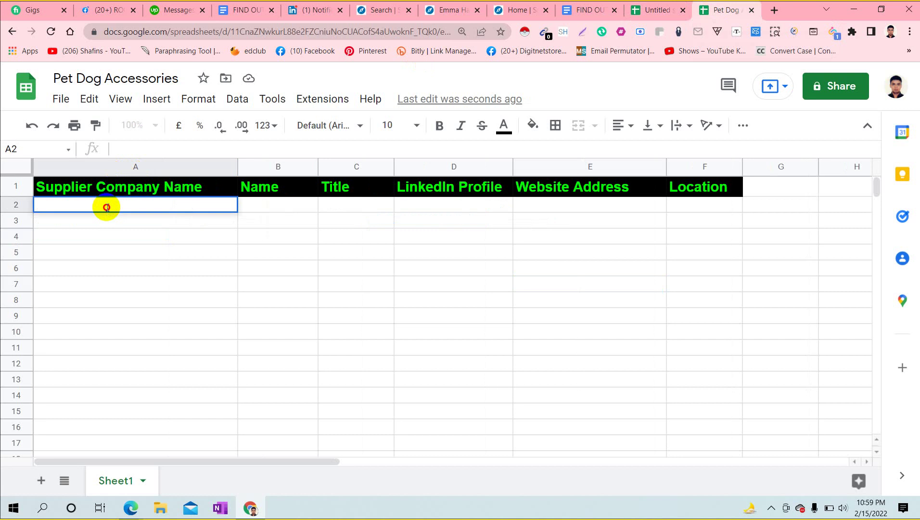
pyautogui.doubleClick(264, 205)
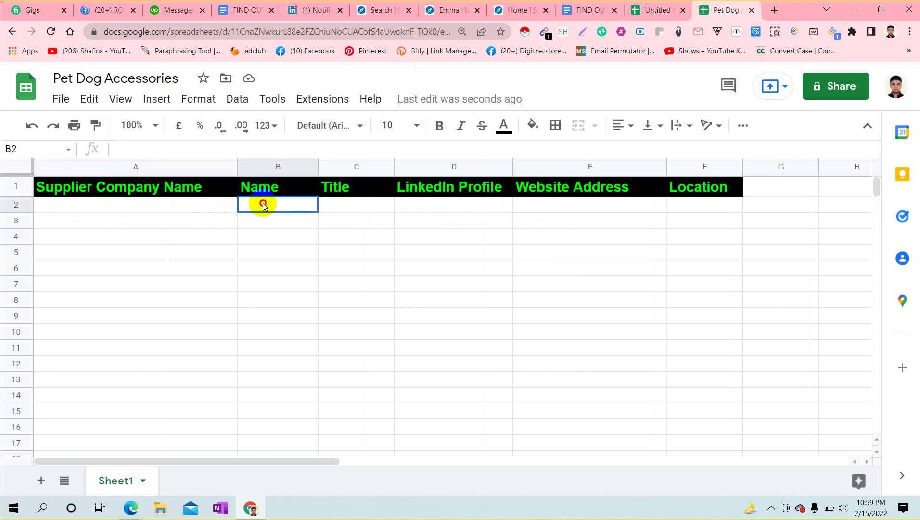
pyautogui.hotkey('ctrl', 'v')
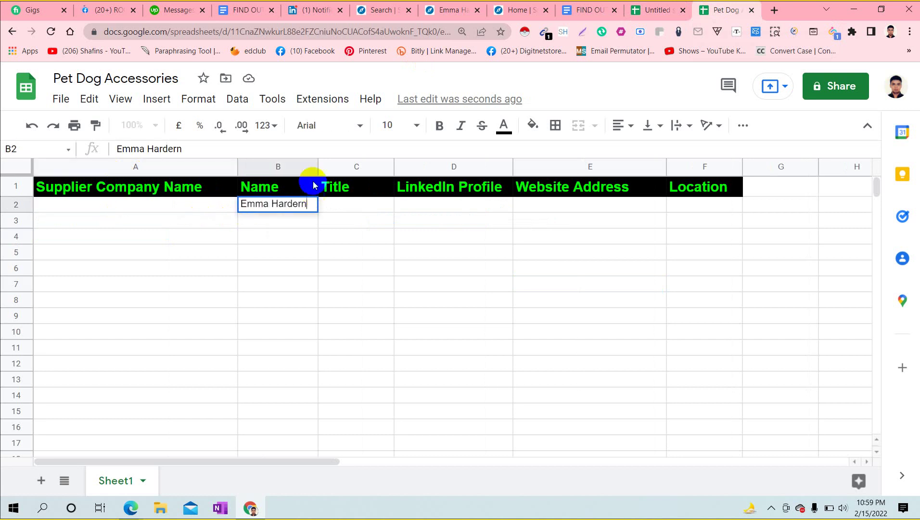
# Step: Insert two blank columns between the "Name" and "Title" columns
pyautogui.click(256, 162)
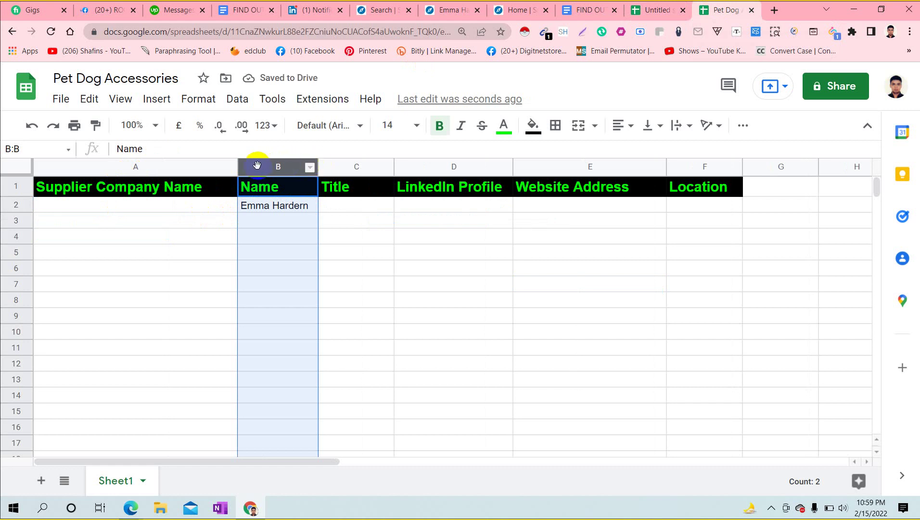
pyautogui.rightClick(257, 165)
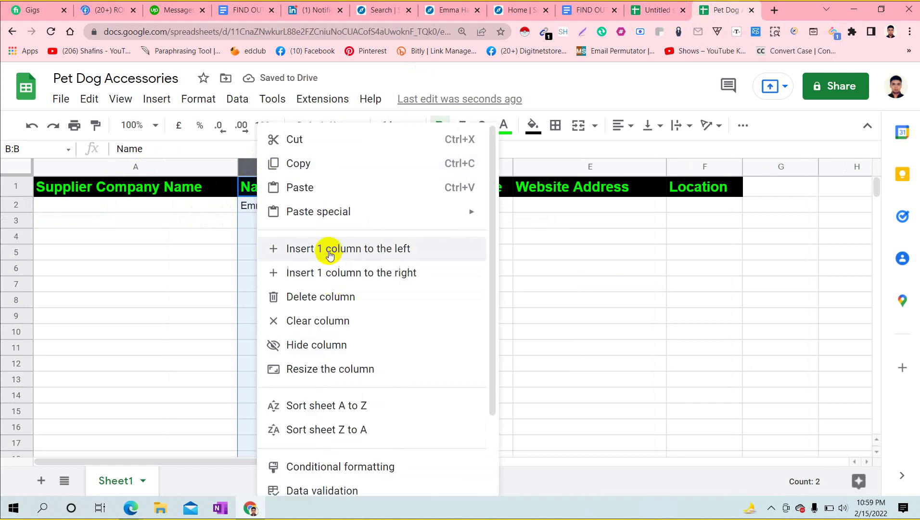
pyautogui.click(328, 270)
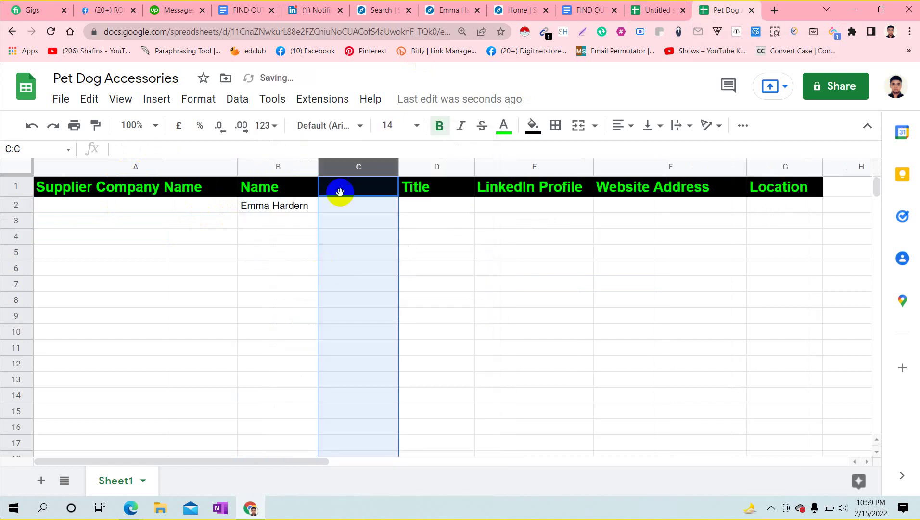
pyautogui.rightClick(330, 165)
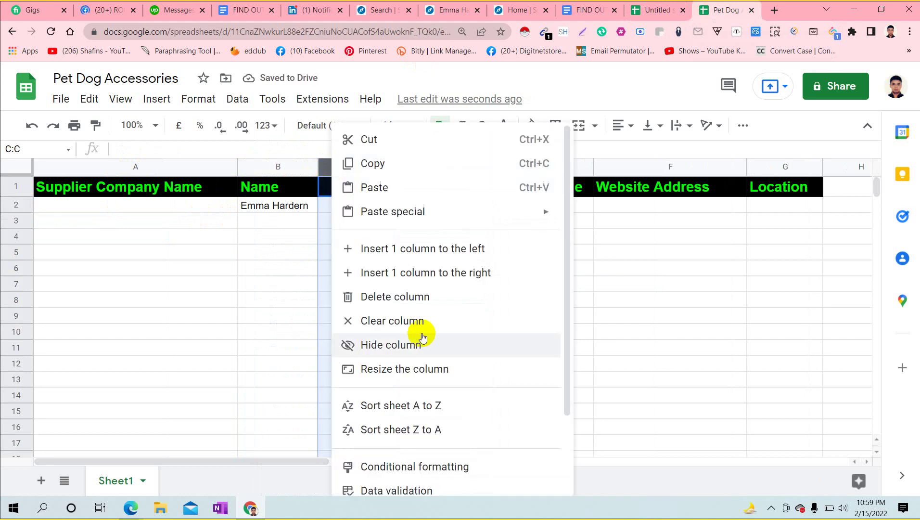
pyautogui.click(428, 272)
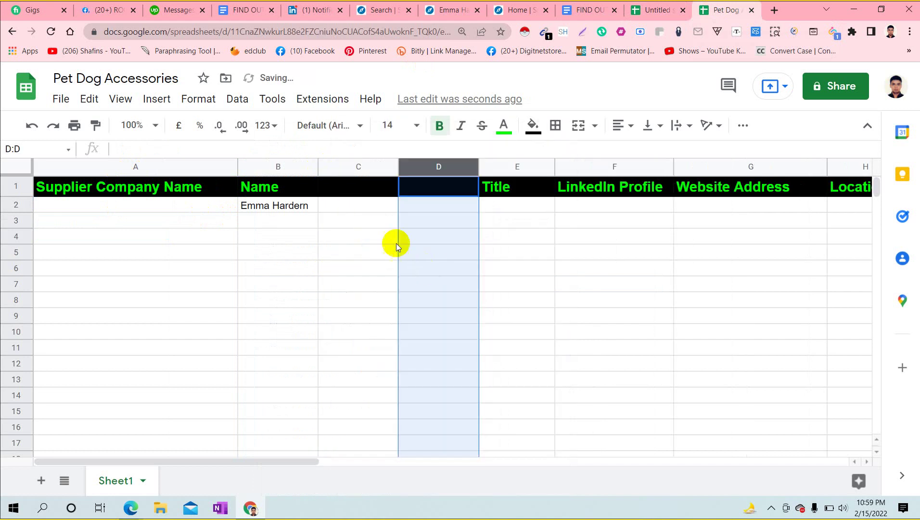
# Step: Enter the headers "First Name" in cell C1 and "Last Name" in cell D1
pyautogui.click(348, 190)
pyautogui.click(347, 190)
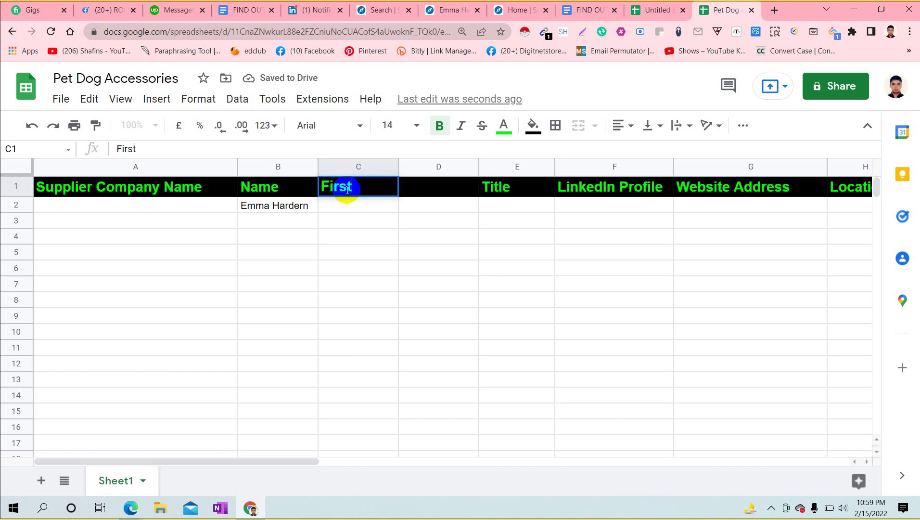
pyautogui.write('First Name')
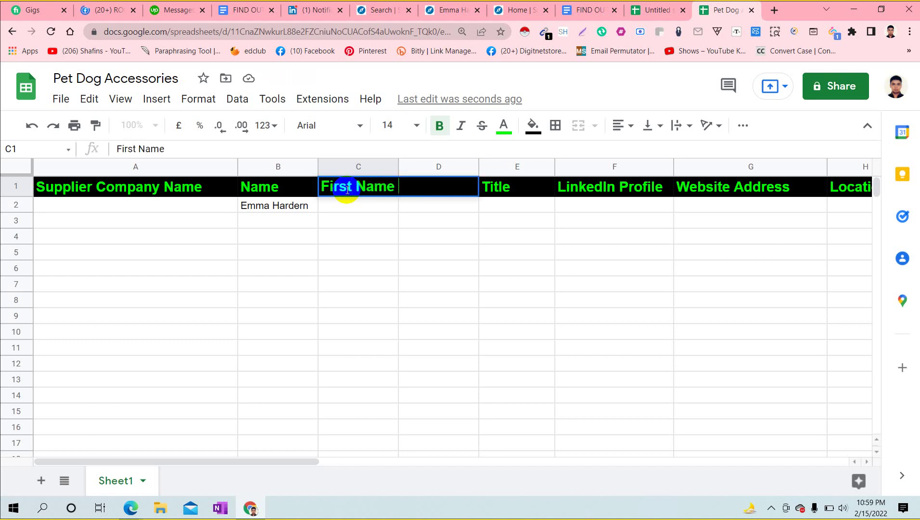
pyautogui.click(470, 314)
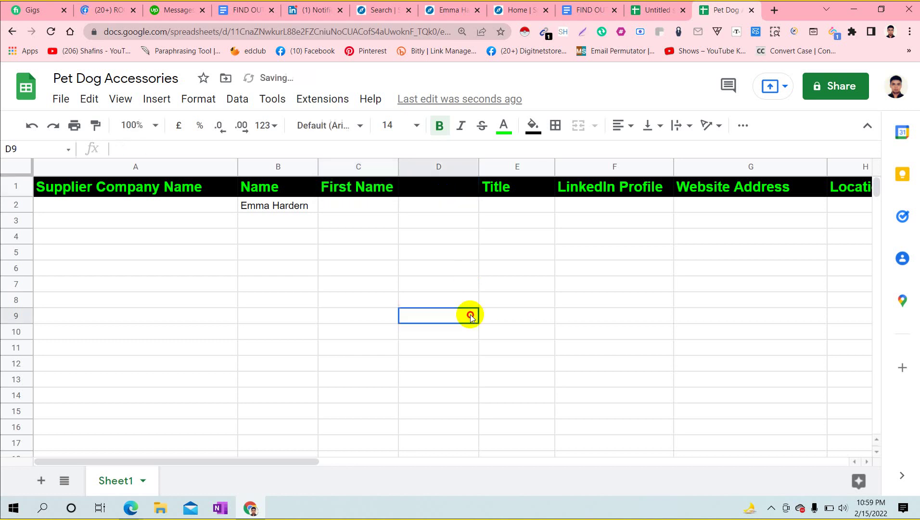
pyautogui.click(433, 184)
pyautogui.doubleClick(433, 184)
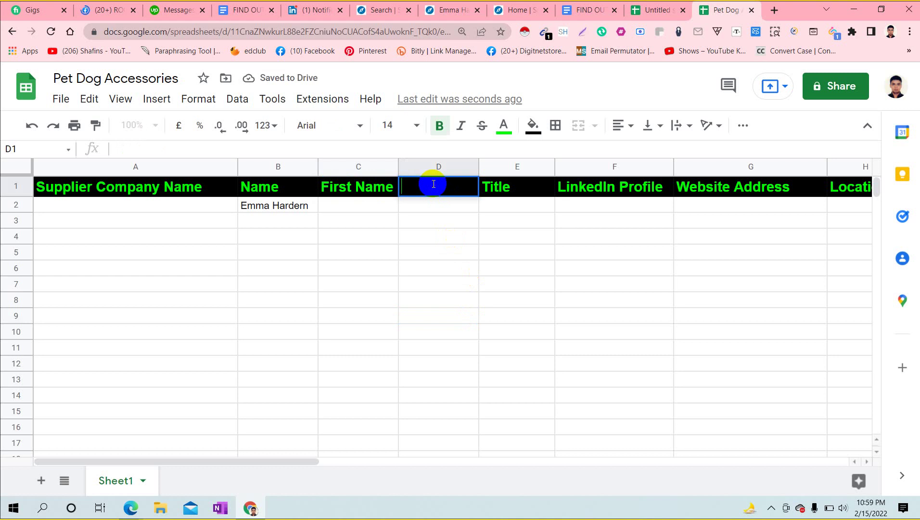
pyautogui.write('Last Name')
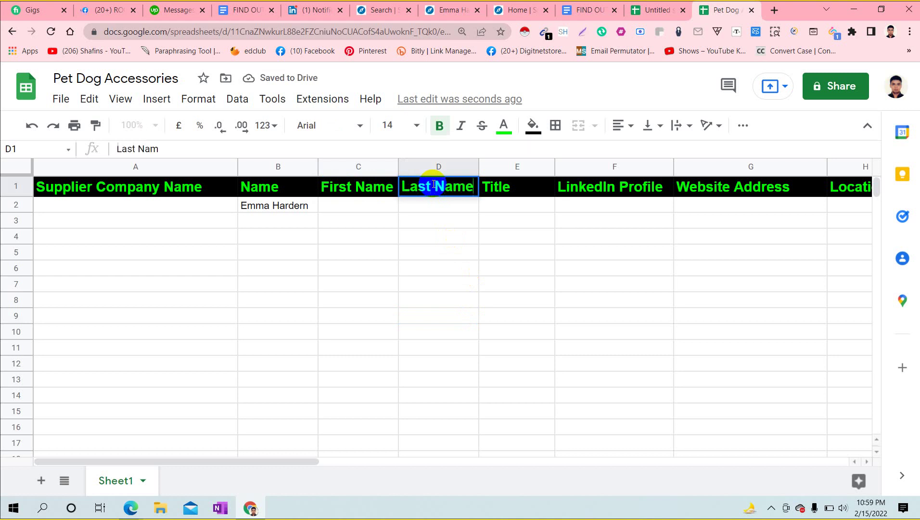
# Step: Change the header in cell B1 to "Full Name"
pyautogui.click(289, 189)
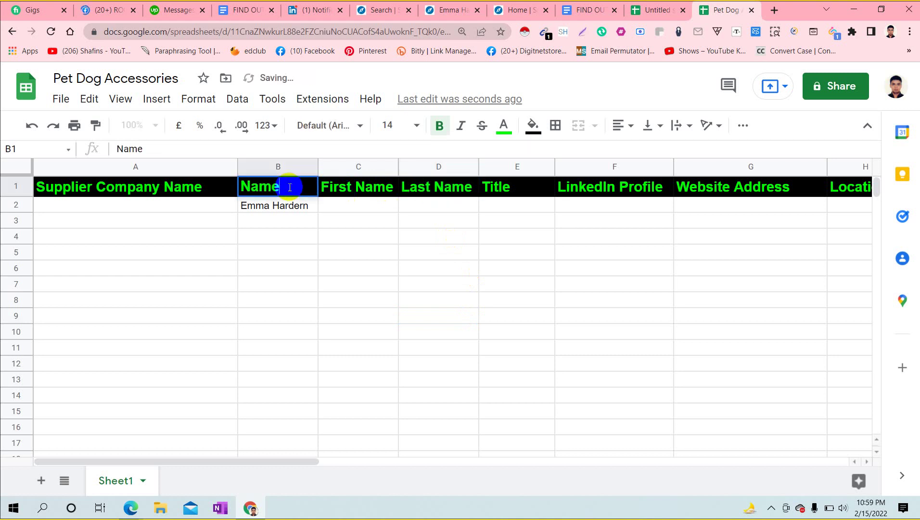
pyautogui.doubleClick(241, 186)
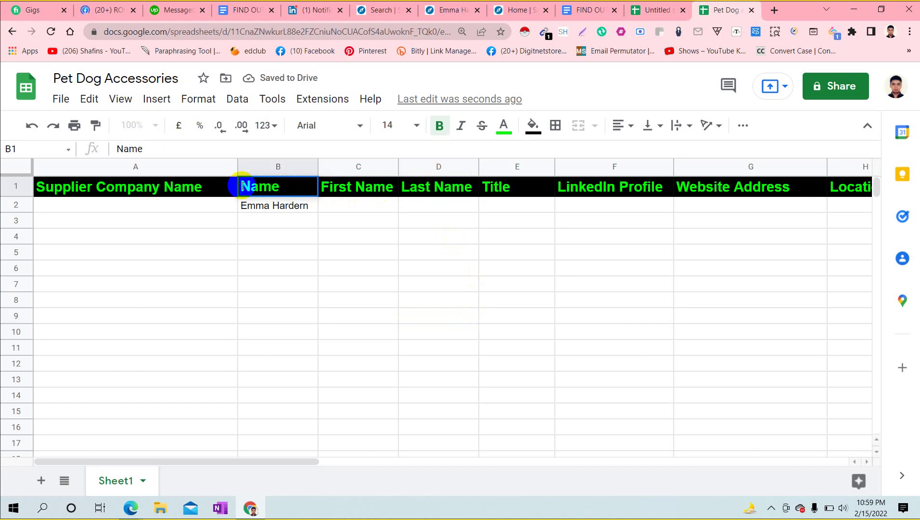
pyautogui.write('Full')
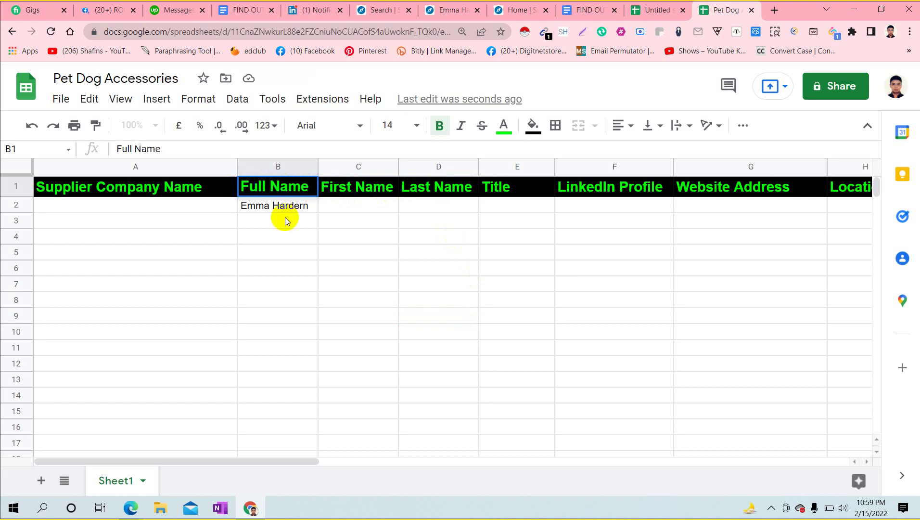
pyautogui.click(323, 258)
# Step: Copy the lead's last name from the full name in cell B2 and paste it into cell D2
pyautogui.click(273, 210)
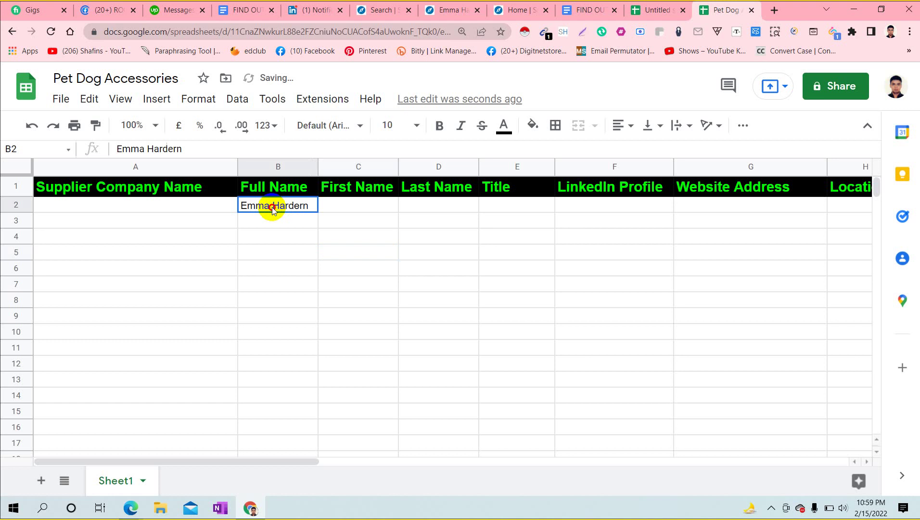
pyautogui.doubleClick(273, 210)
pyautogui.moveTo(272, 205); pyautogui.dragTo(322, 208)
pyautogui.hotkey('ctrl', 'c')
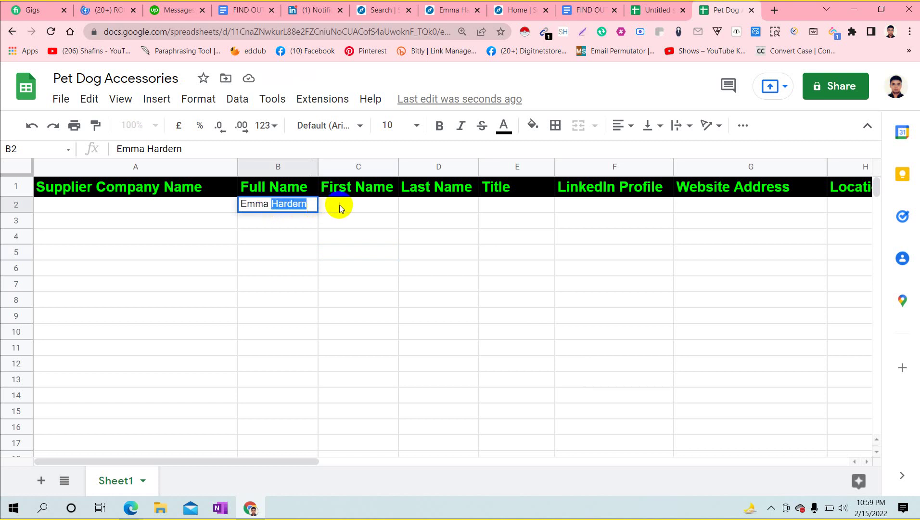
pyautogui.doubleClick(424, 204)
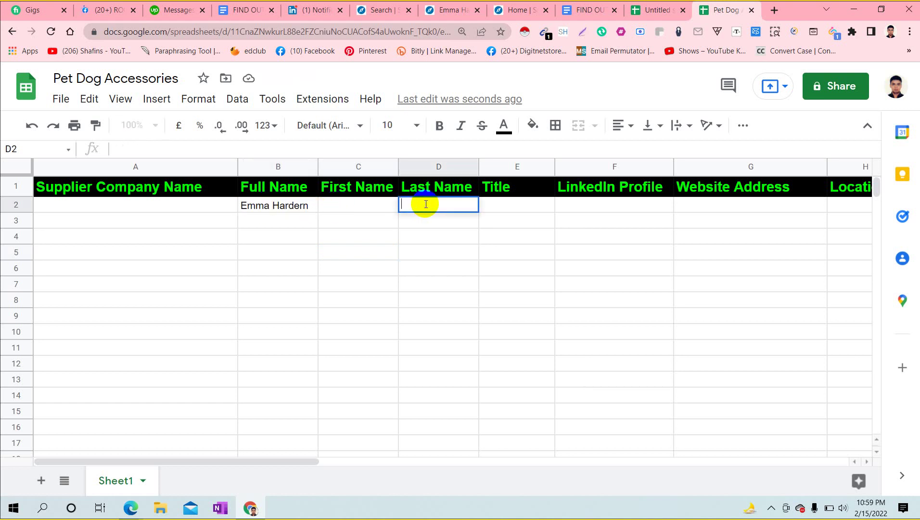
pyautogui.hotkey('ctrl', 'v')
# Step: Enter the lead's first name from the full name in B2 into cell C2, keeping the full name intact
pyautogui.doubleClick(290, 204)
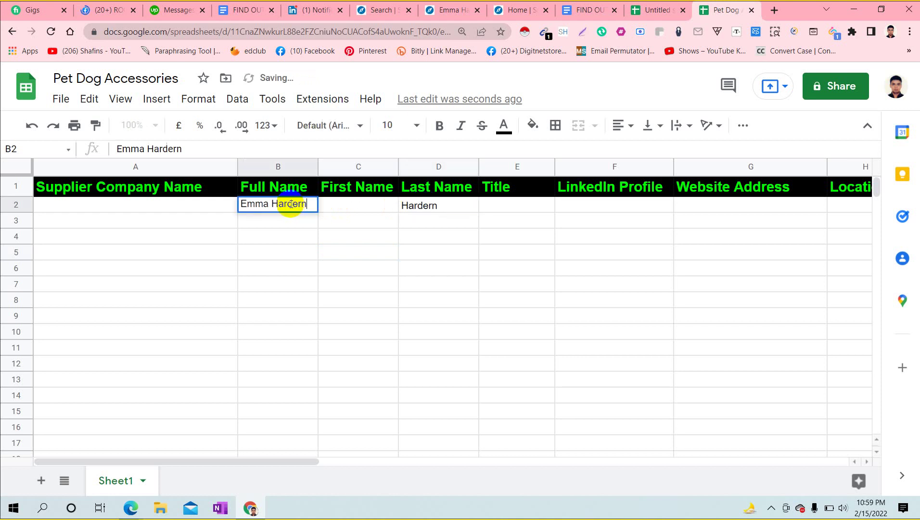
pyautogui.moveTo(271, 204); pyautogui.dragTo(214, 204)
pyautogui.press('BackSpace')
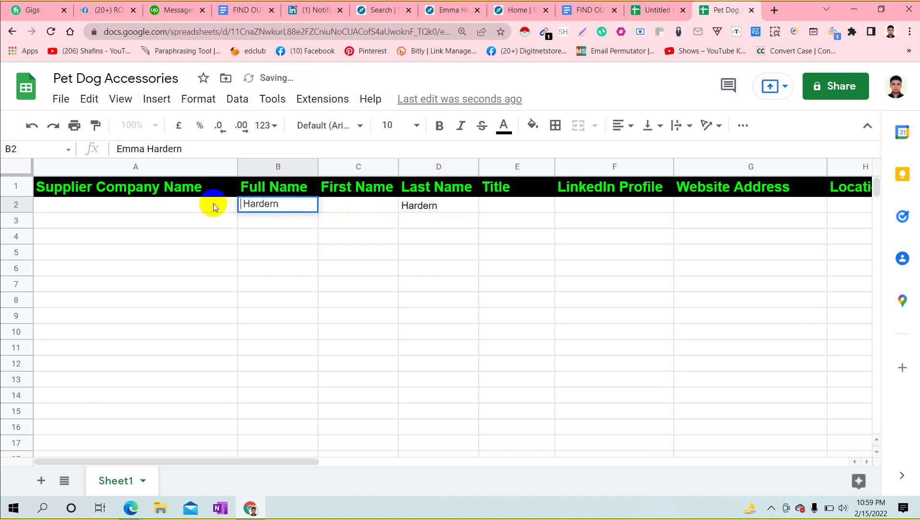
pyautogui.hotkey('ctrl', 'z')
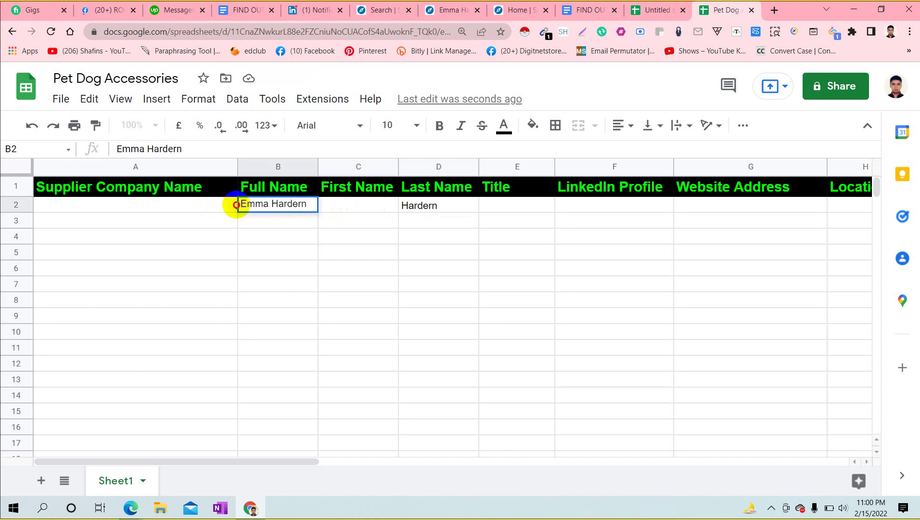
pyautogui.doubleClick(239, 205)
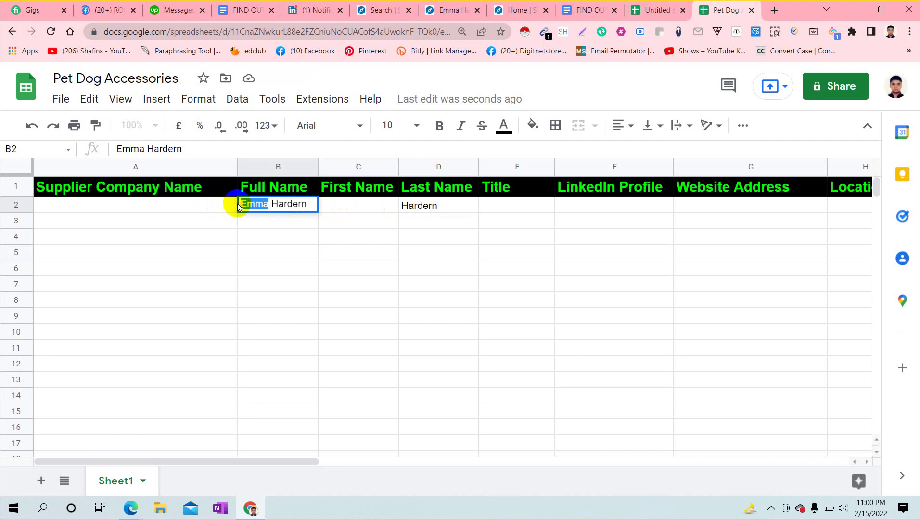
pyautogui.click(375, 206)
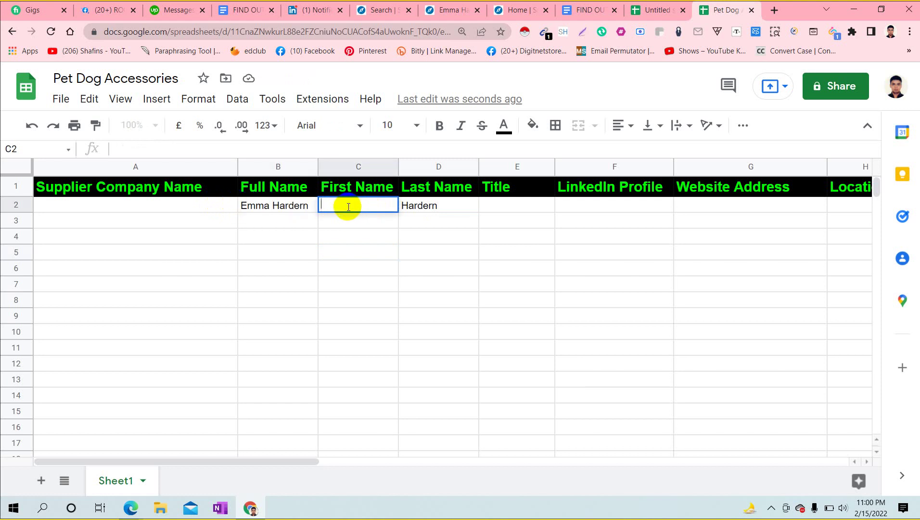
pyautogui.write('Emma')
pyautogui.click(403, 268)
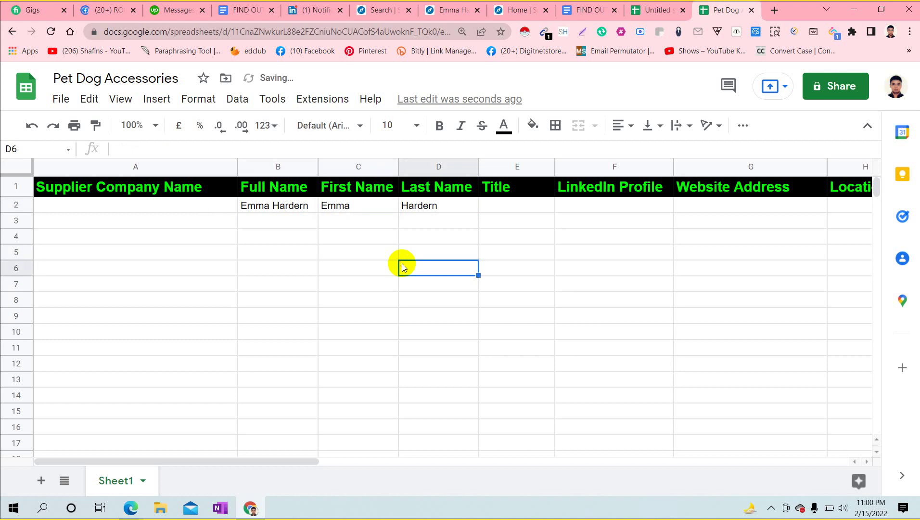
pyautogui.click(250, 510)
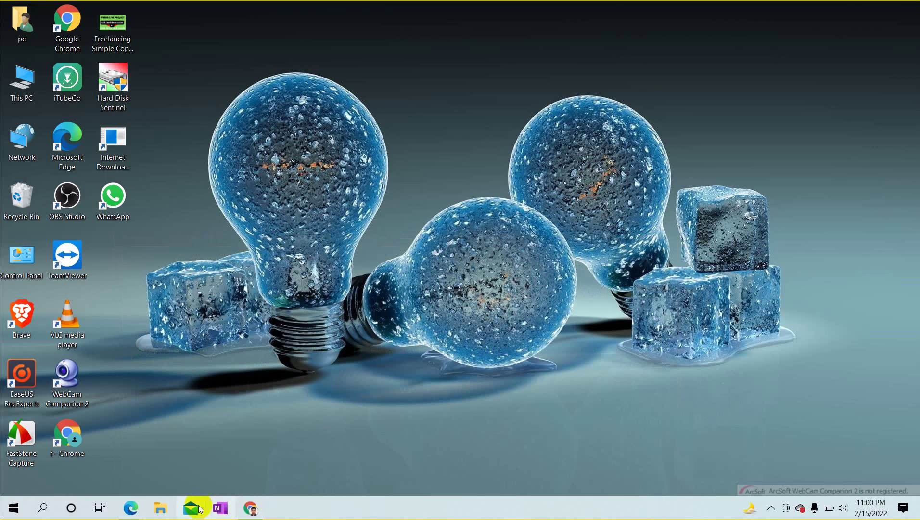
pyautogui.click(101, 510)
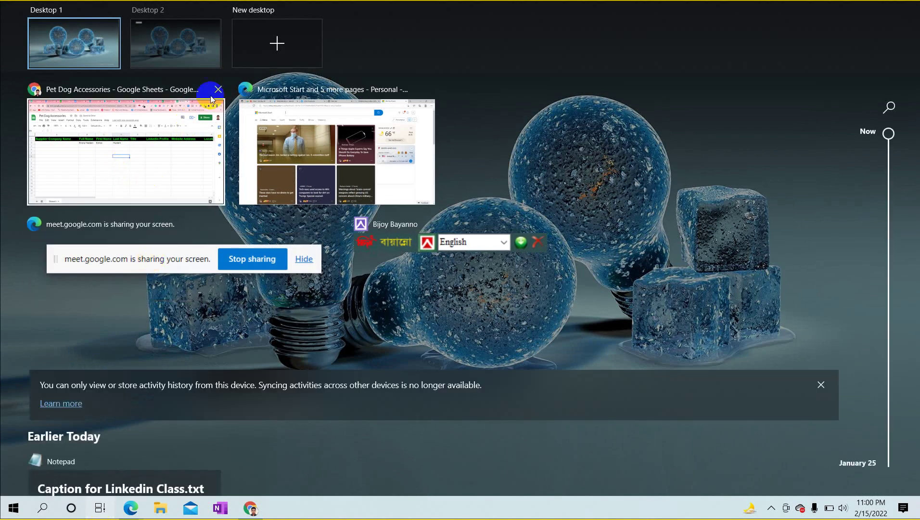
pyautogui.click(73, 41)
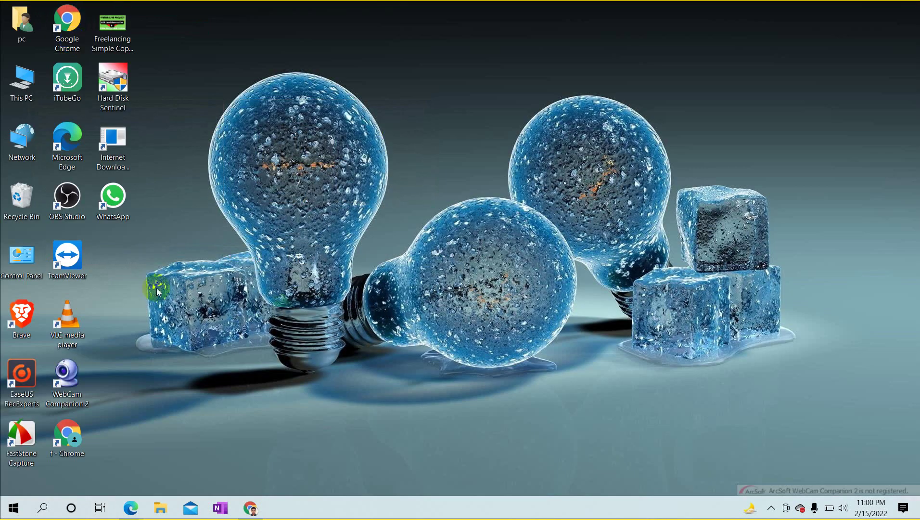
pyautogui.click(248, 510)
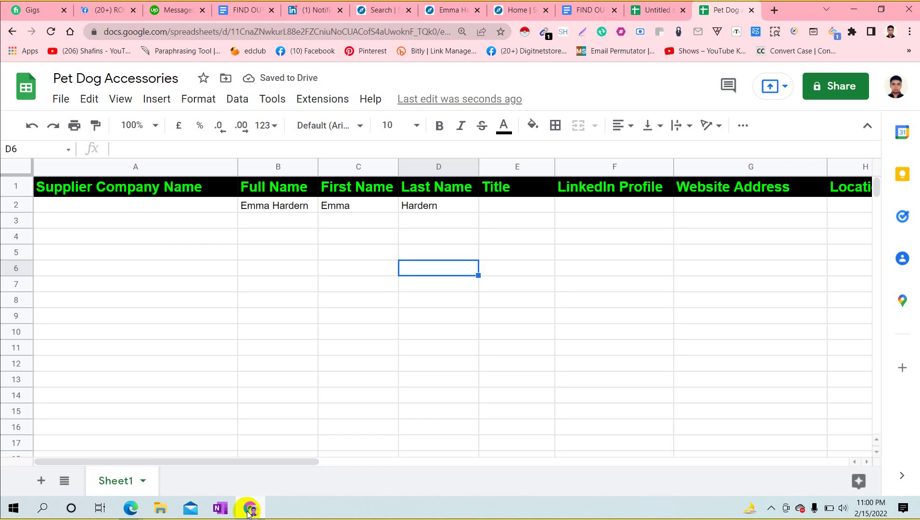
# Step: Copy the job title "Business Owner" from the lead's Sales Navigator profile and paste it into cell E2 of the Pet Dog Accessories sheet
pyautogui.click(448, 10)
pyautogui.click(286, 370)
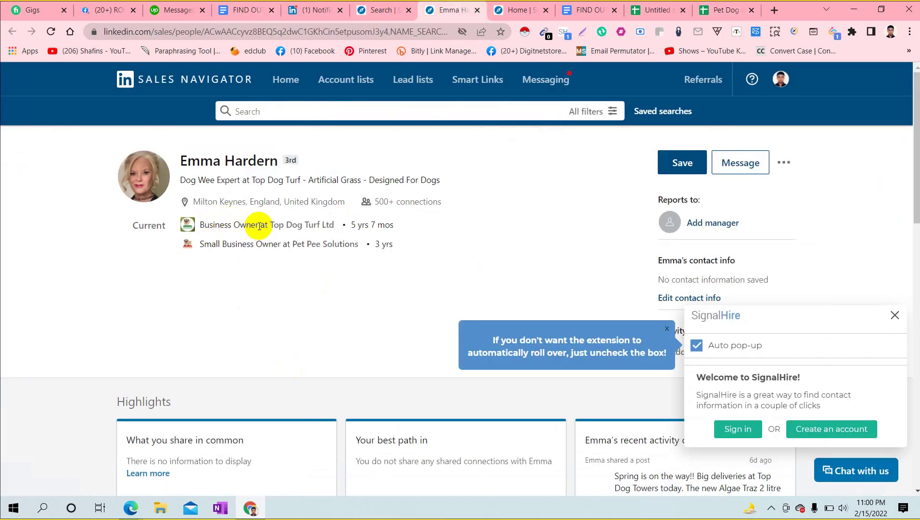
pyautogui.moveTo(259, 228); pyautogui.dragTo(198, 230)
pyautogui.hotkey('ctrl', 'c')
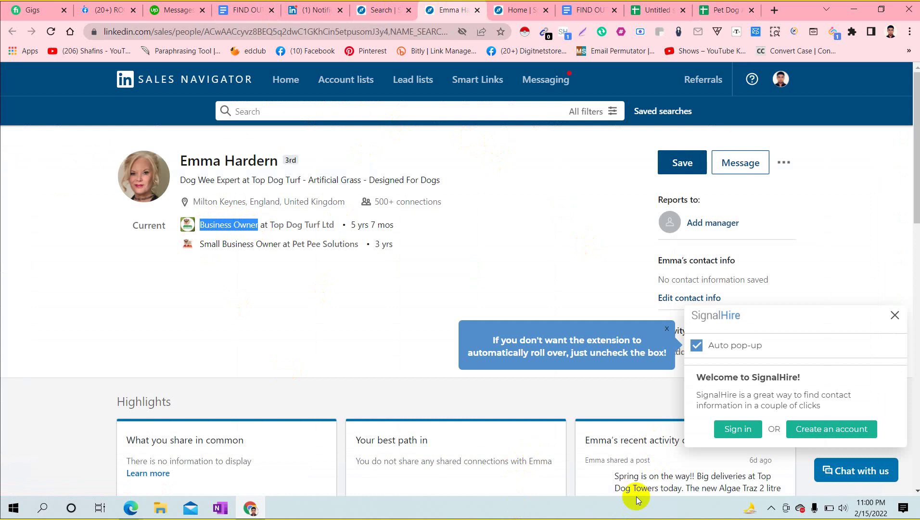
pyautogui.click(728, 4)
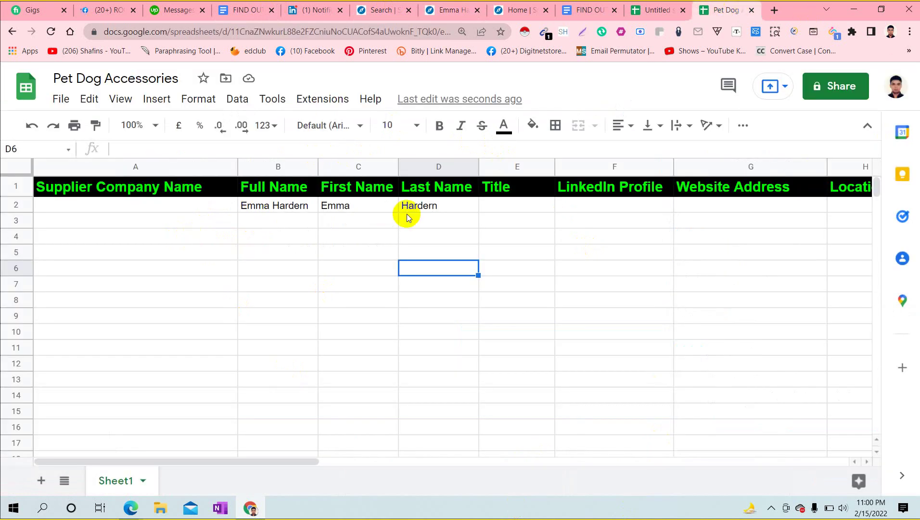
pyautogui.click(504, 205)
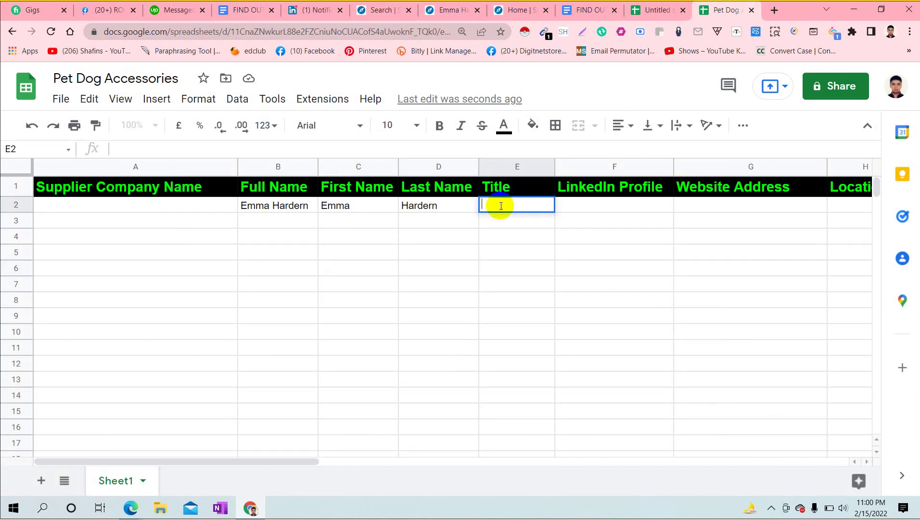
pyautogui.hotkey('ctrl', 'v')
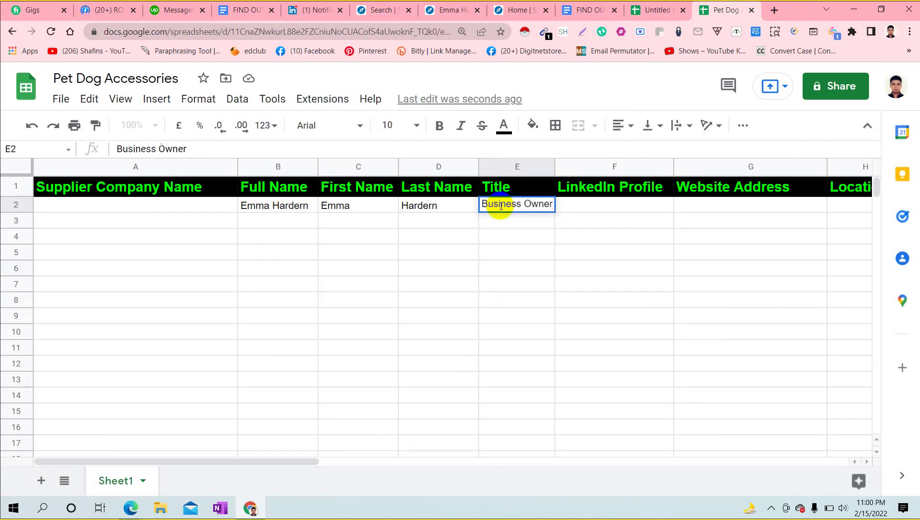
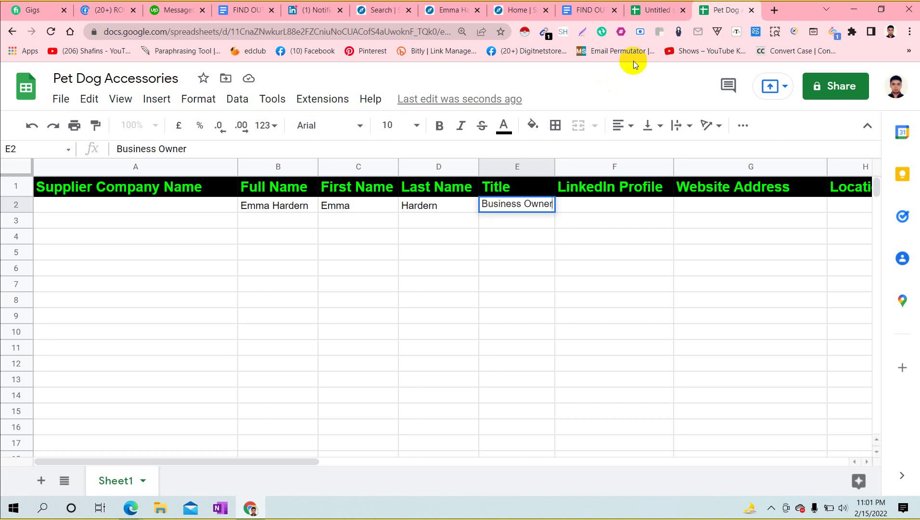
# Step: Copy the lead's LinkedIn.com URL from the Sales Navigator profile and paste it into cell F2 under "LinkedIn Profile"
pyautogui.click(522, 9)
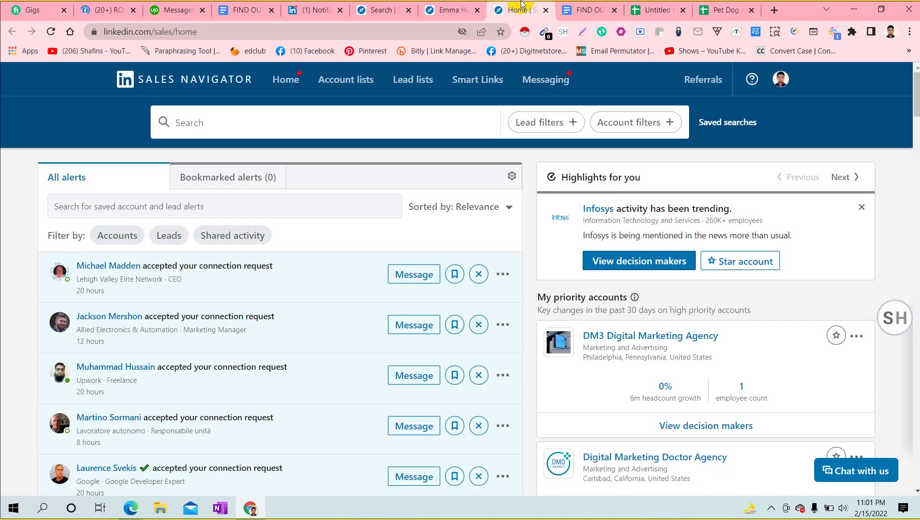
pyautogui.click(474, 4)
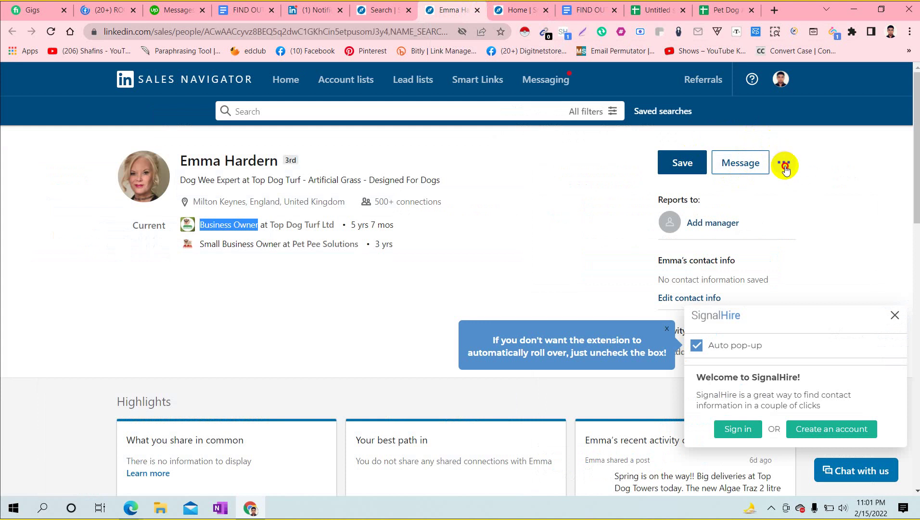
pyautogui.click(784, 165)
pyautogui.click(712, 259)
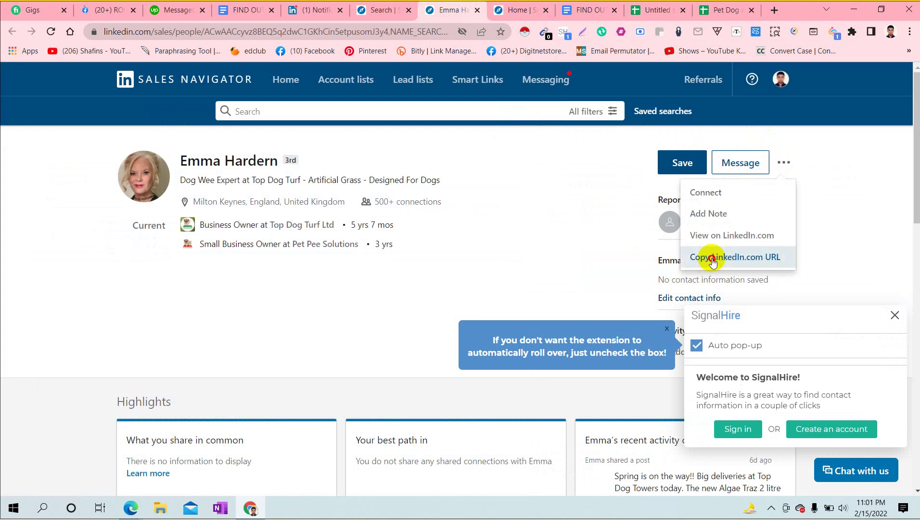
pyautogui.click(717, 9)
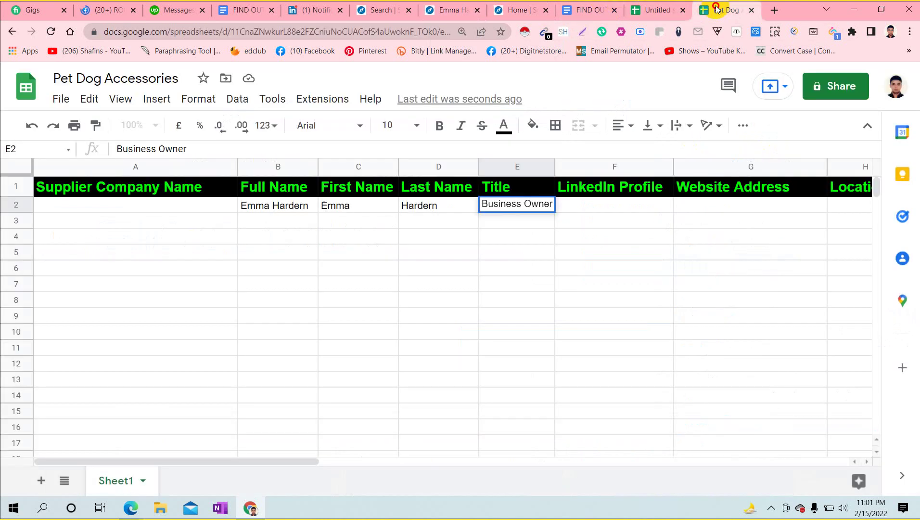
pyautogui.click(598, 204)
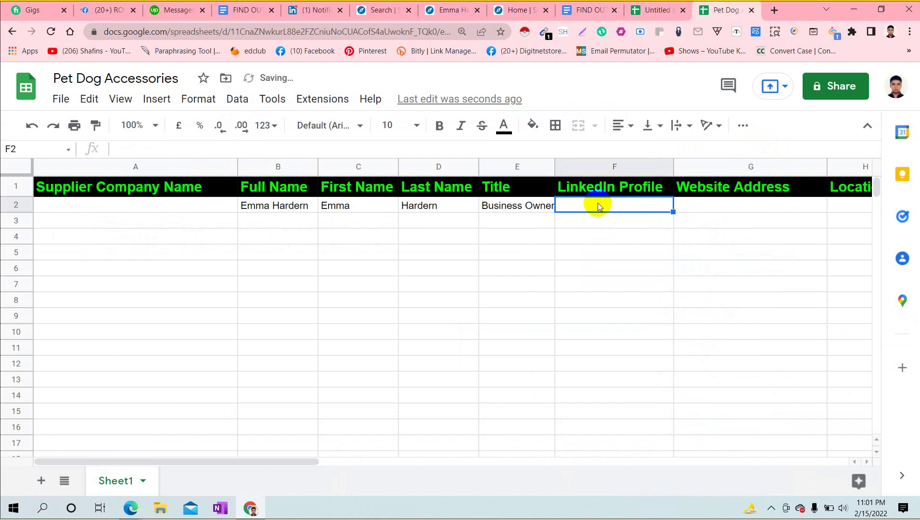
pyautogui.doubleClick(597, 204)
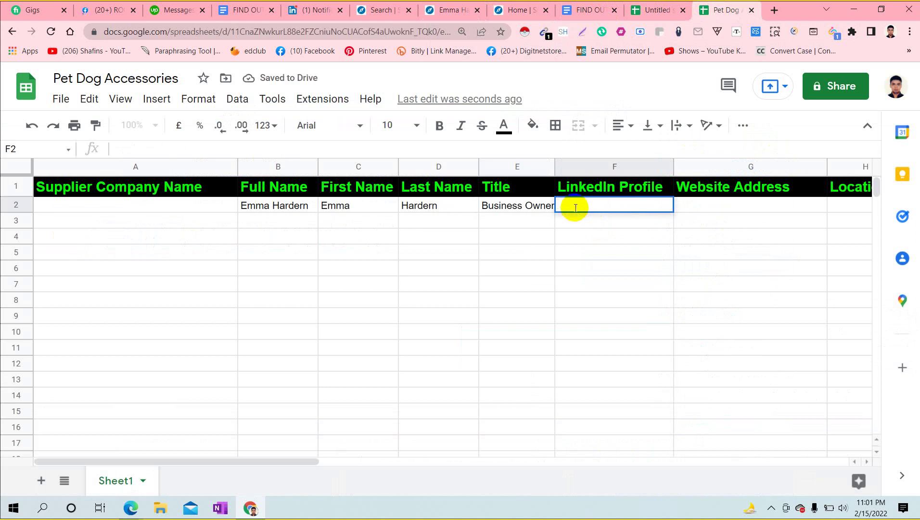
pyautogui.hotkey('ctrl', 'v')
pyautogui.click(626, 315)
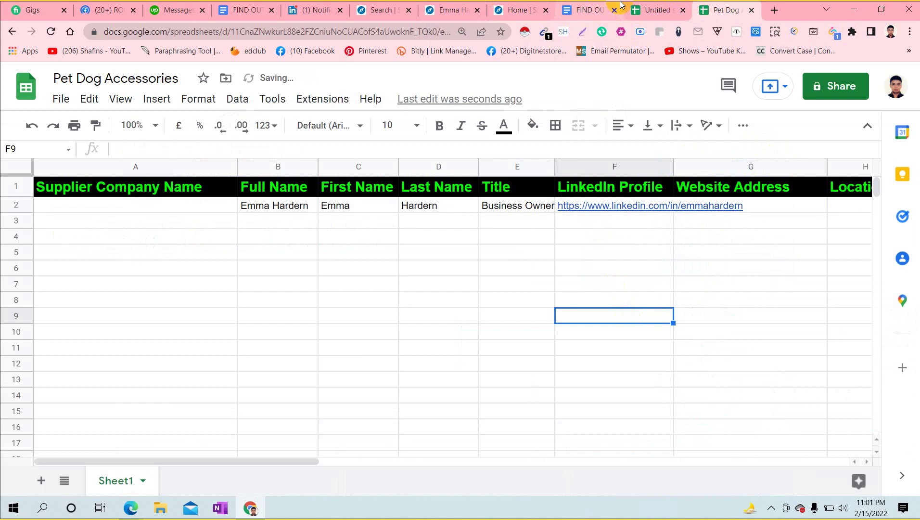
# Step: Open the Top Dog Turf Ltd company page from the lead's Sales Navigator profile in a new browser tab
pyautogui.click(644, 7)
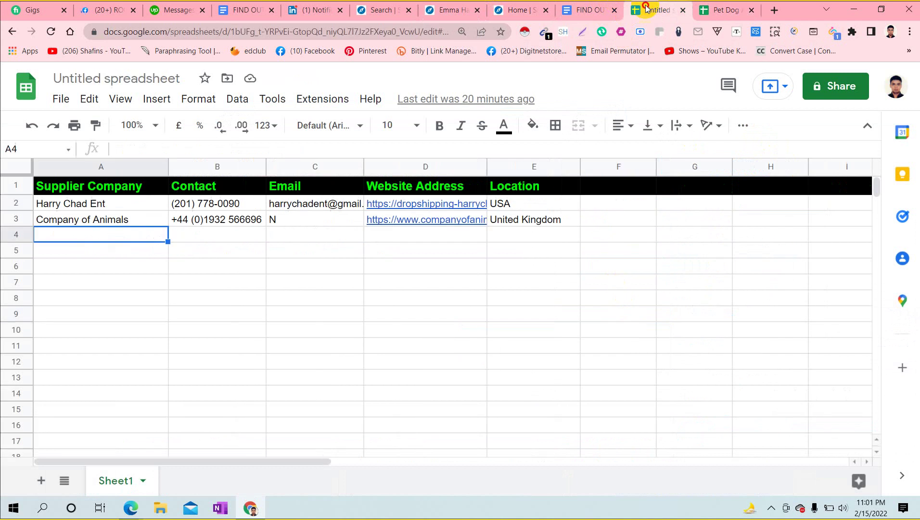
pyautogui.click(451, 6)
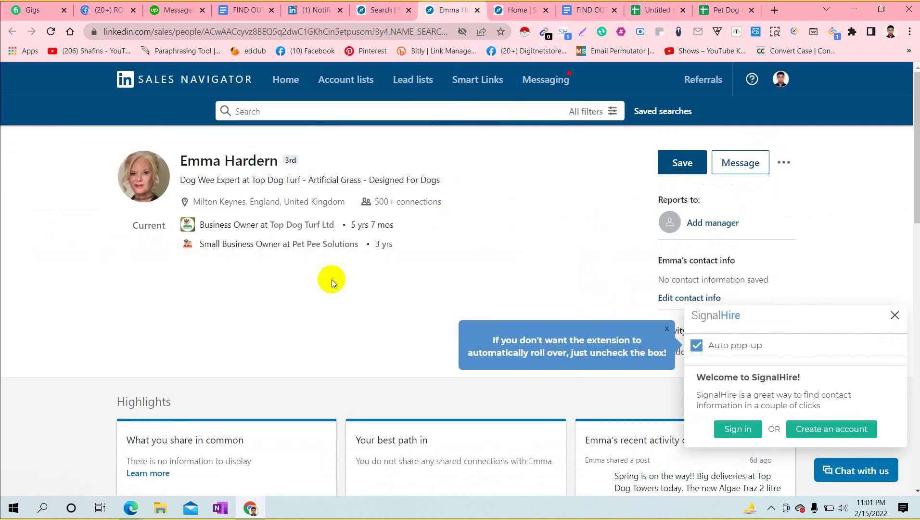
pyautogui.rightClick(306, 226)
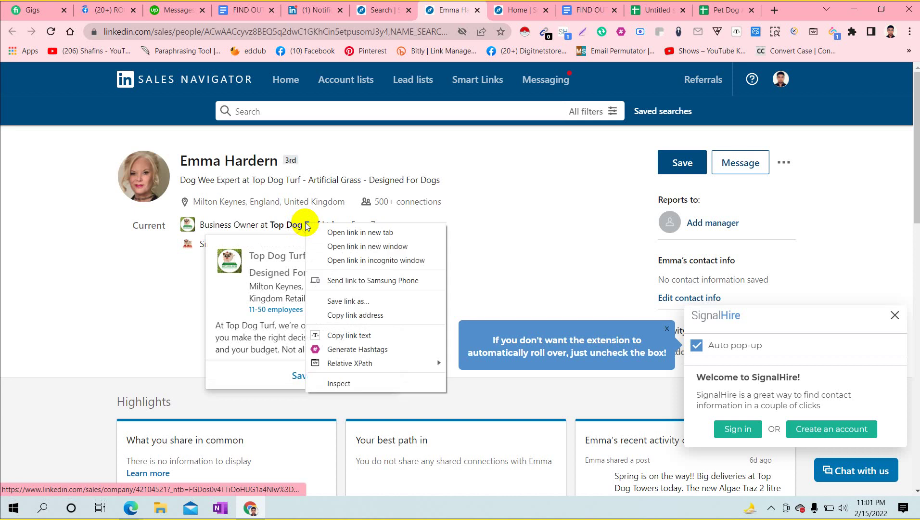
pyautogui.click(346, 231)
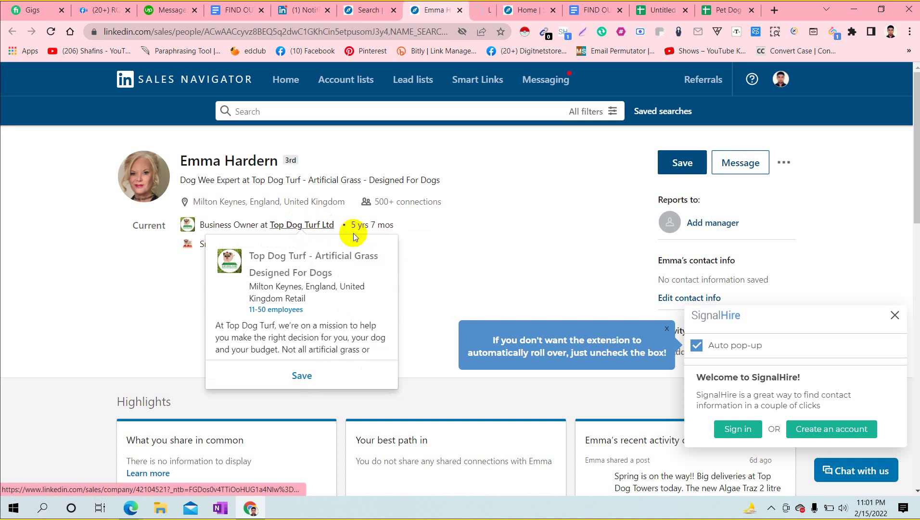
pyautogui.click(470, 5)
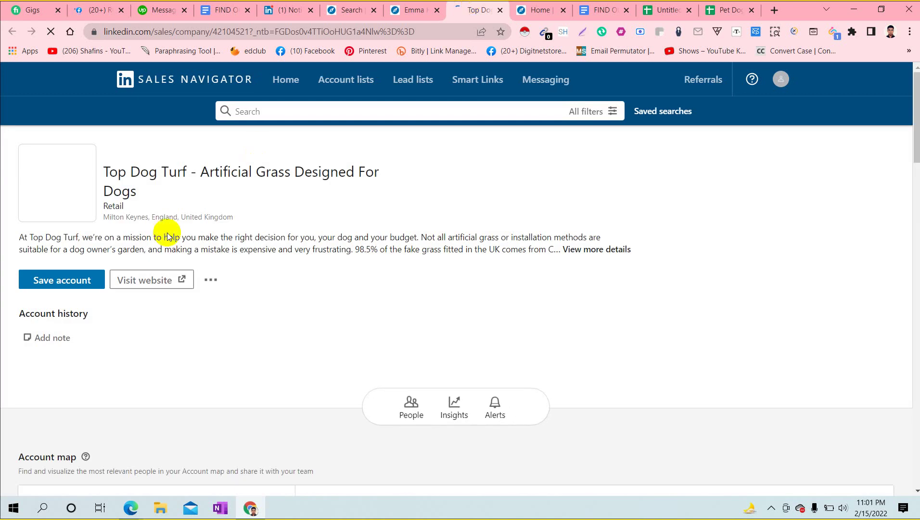
# Step: Open the Top Dog Turf website from its Sales Navigator company page in a new browser tab
pyautogui.rightClick(159, 281)
pyautogui.click(202, 287)
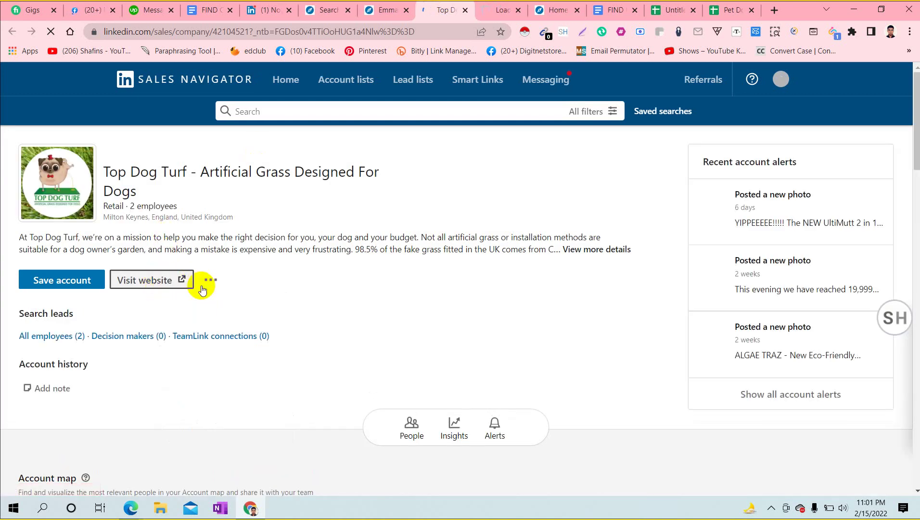
pyautogui.click(506, 4)
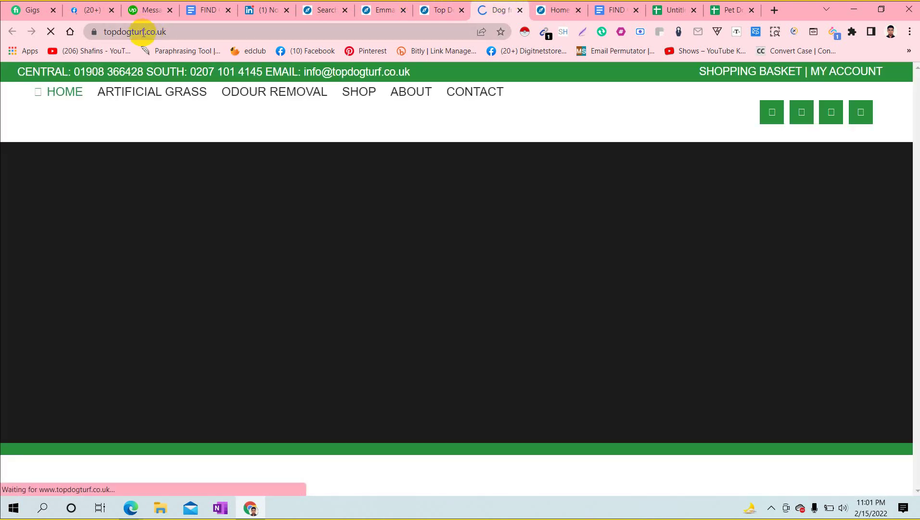
# Step: Copy the Top Dog Turf website's URL and paste it into cell G2 under "Website Address" in the Pet Dog Accessories sheet
pyautogui.click(144, 32)
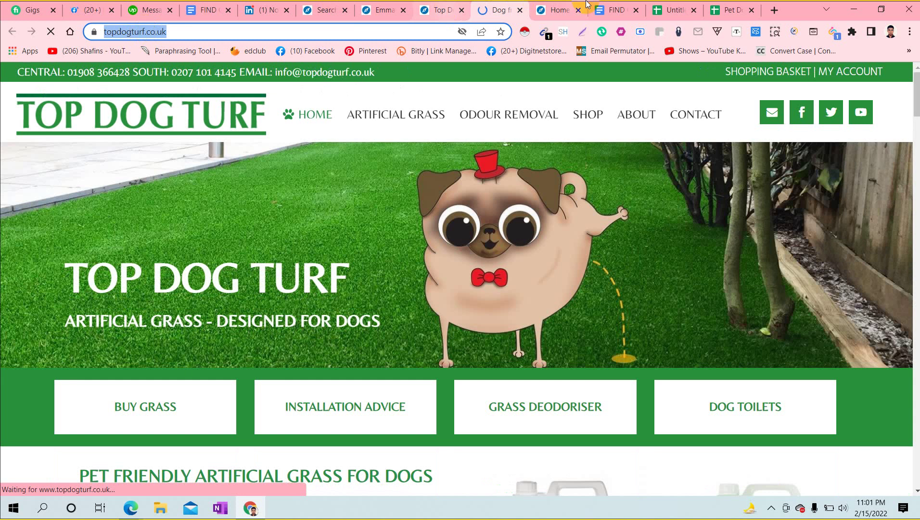
pyautogui.click(732, 10)
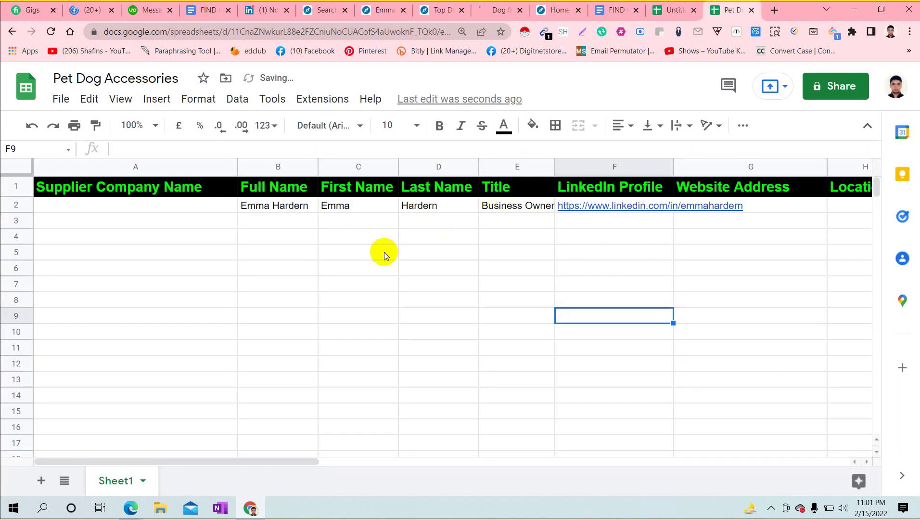
pyautogui.click(769, 207)
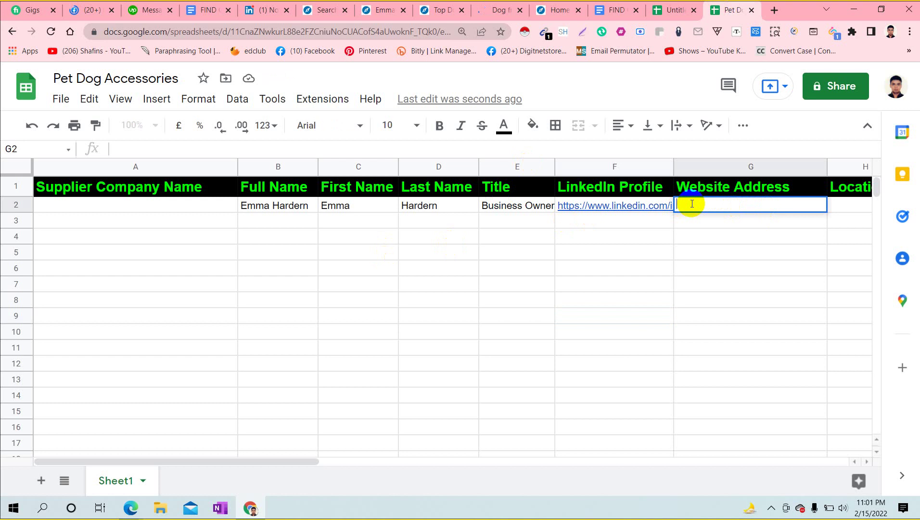
pyautogui.hotkey('ctrl', 'v')
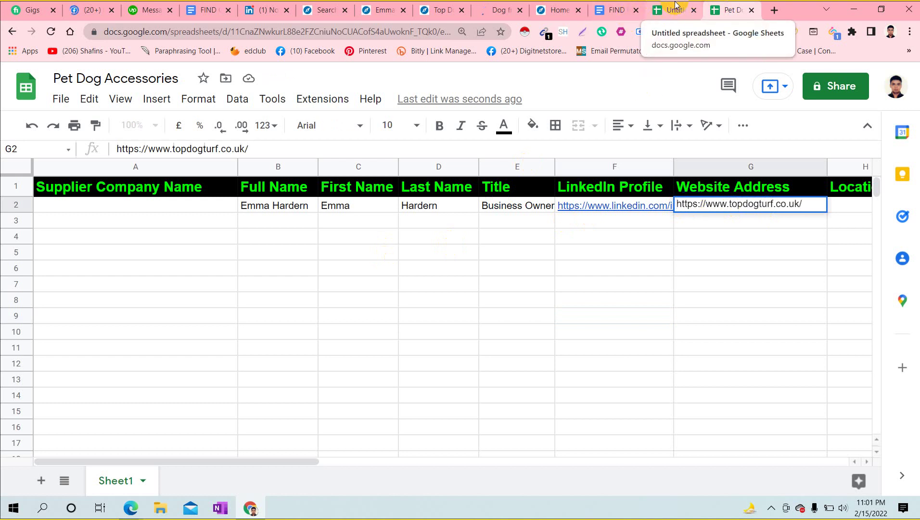
# Step: Return to the Top Dog Turf website and choose to wait for the unresponsive pages
pyautogui.click(675, 7)
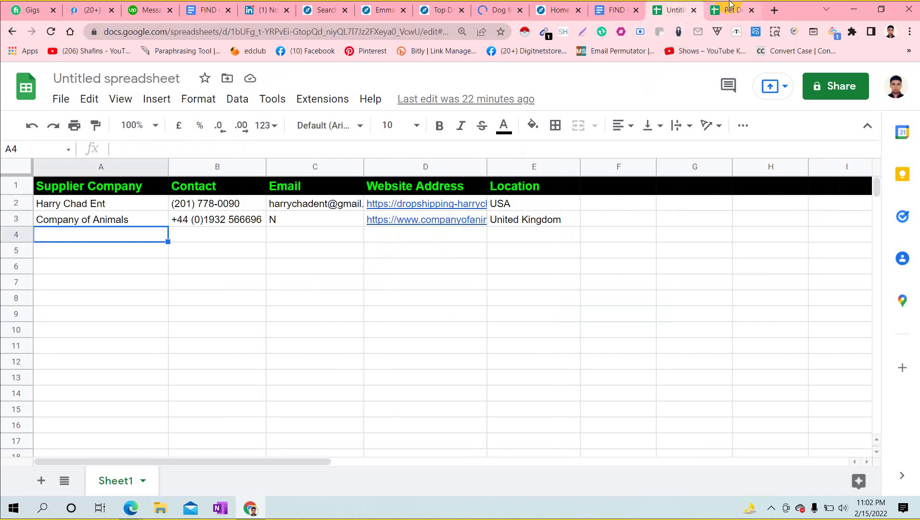
pyautogui.click(732, 9)
pyautogui.click(676, 8)
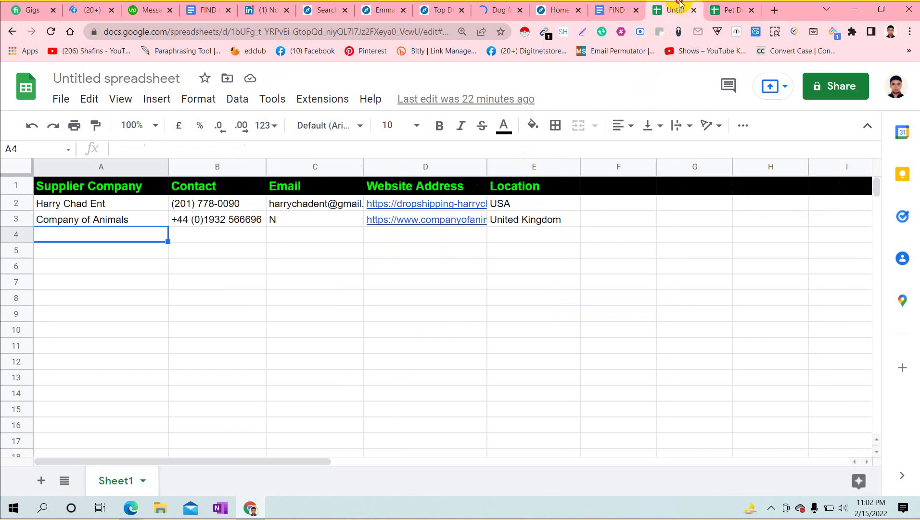
pyautogui.click(514, 4)
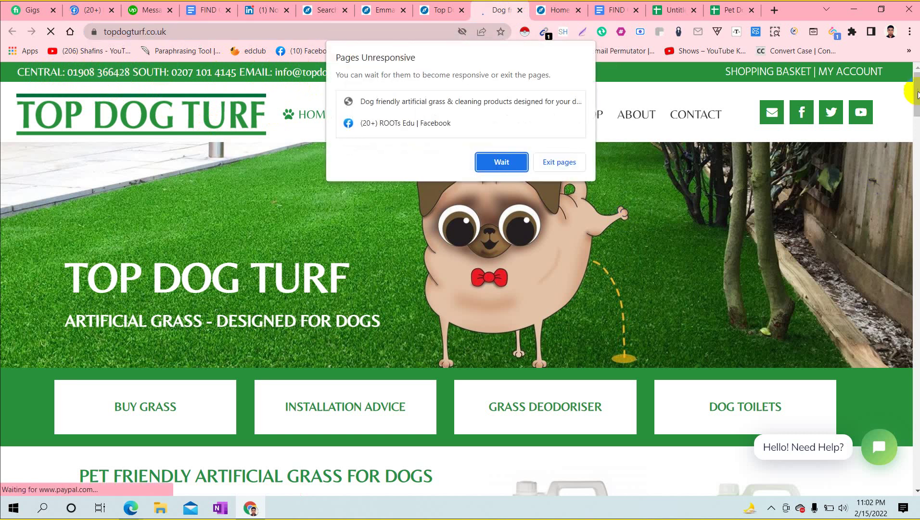
pyautogui.click(500, 160)
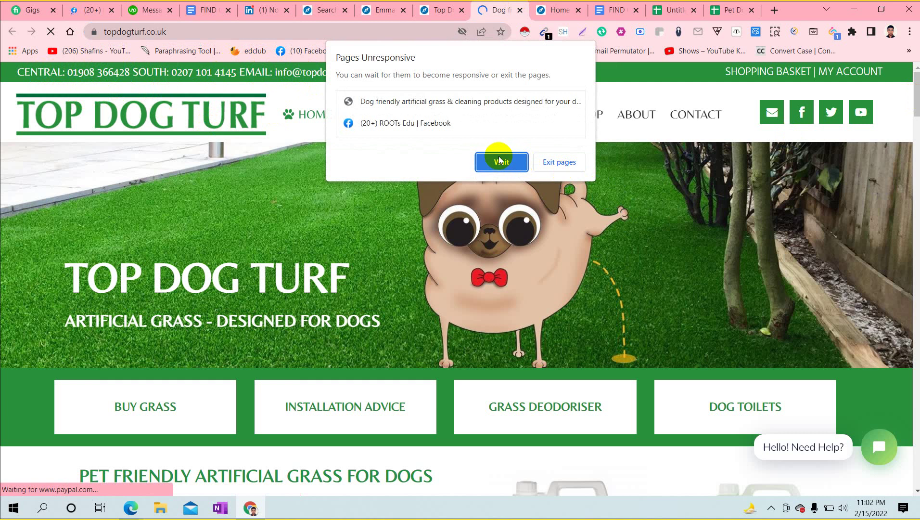
# Step: Open the Top Dog Turf Ltd company page again from the lead's Sales Navigator profile in another browser tab
pyautogui.click(433, 9)
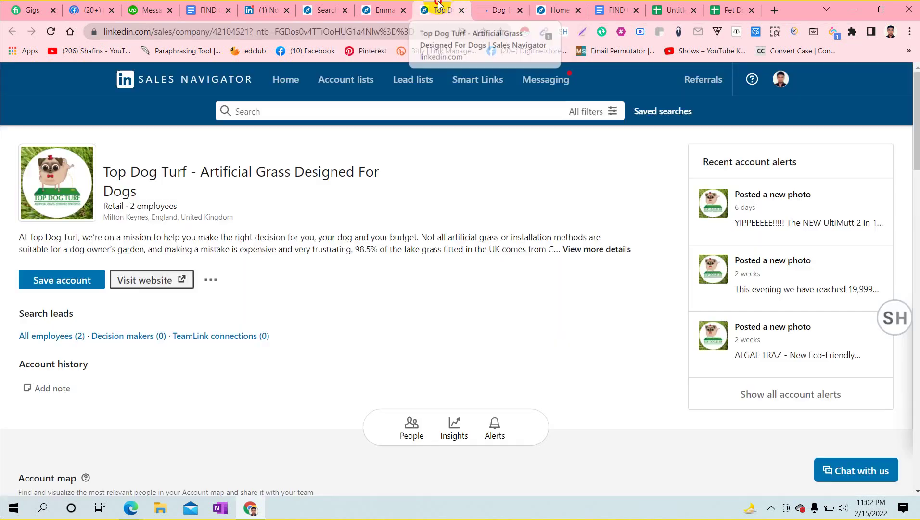
pyautogui.click(389, 5)
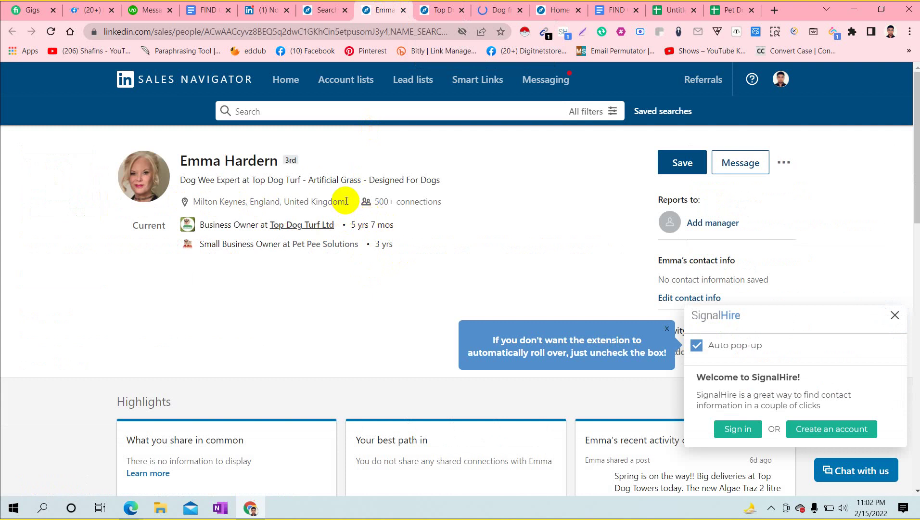
pyautogui.rightClick(298, 225)
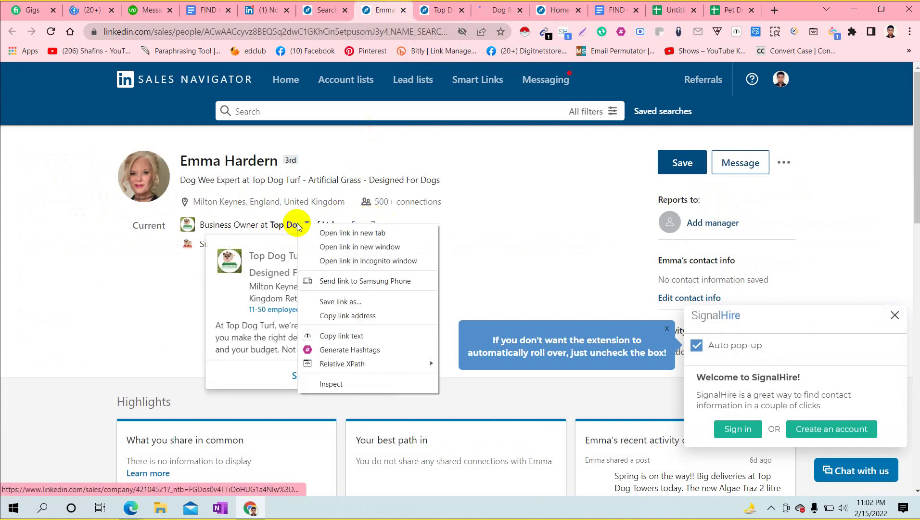
pyautogui.click(332, 232)
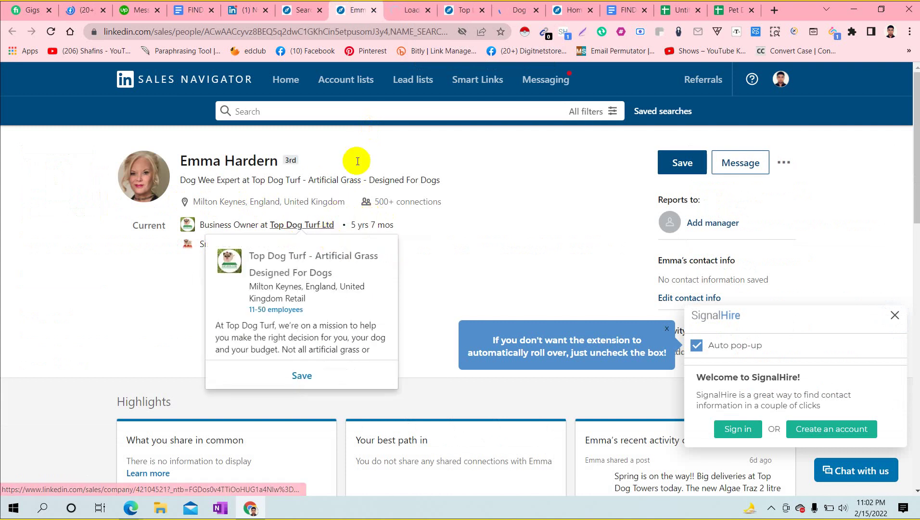
pyautogui.click(408, 6)
pyautogui.click(464, 8)
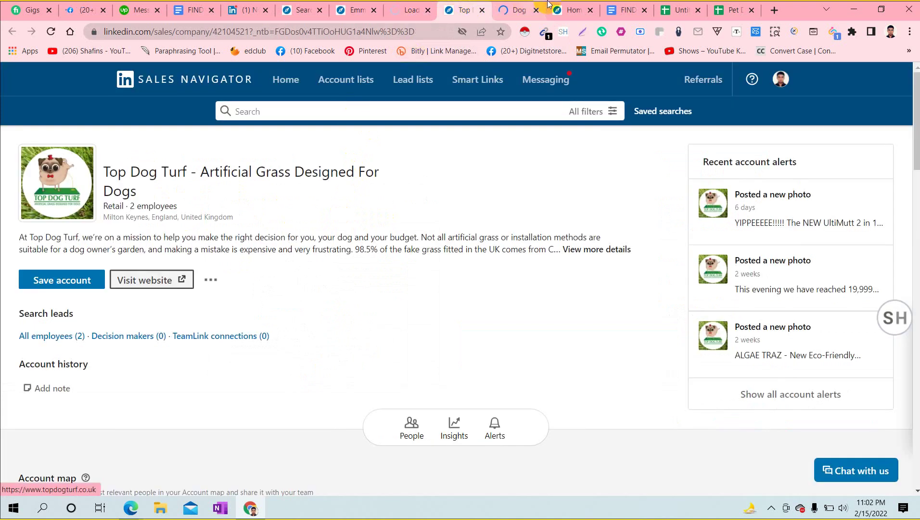
# Step: Go to the footer area of the Top Dog Turf website and keep waiting for the unresponsive pages
pyautogui.click(519, 7)
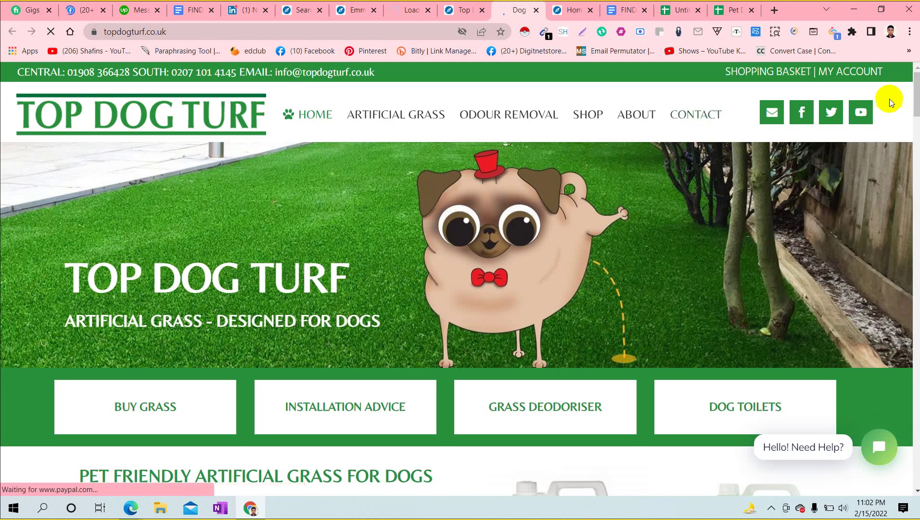
pyautogui.moveTo(916, 94); pyautogui.dragTo(916, 509)
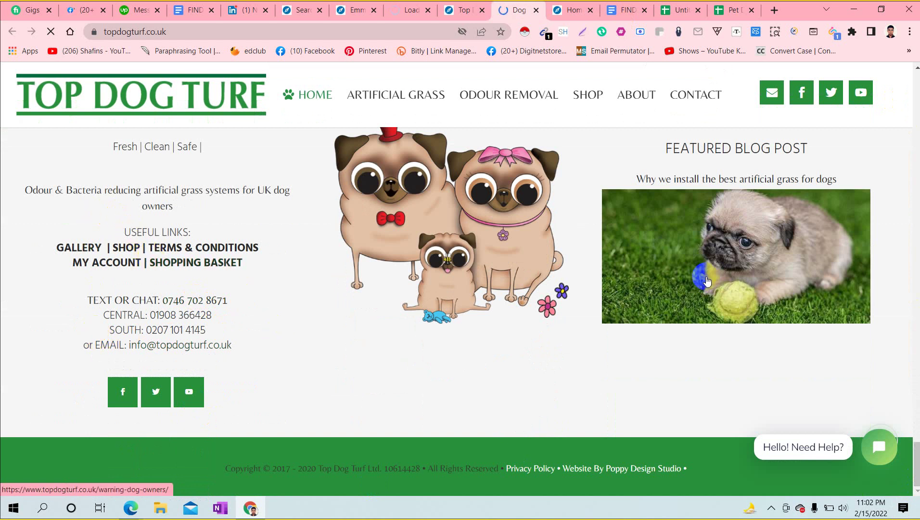
pyautogui.scroll(2, 916, 448)
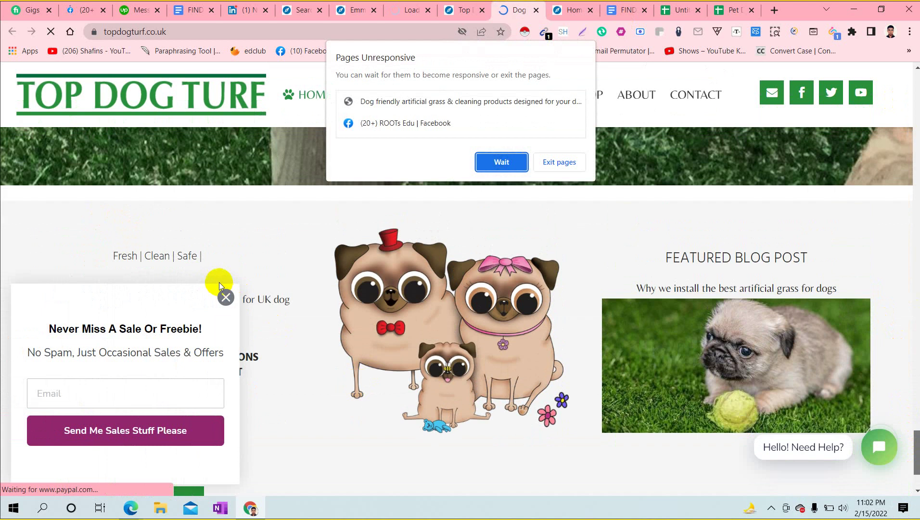
pyautogui.click(229, 299)
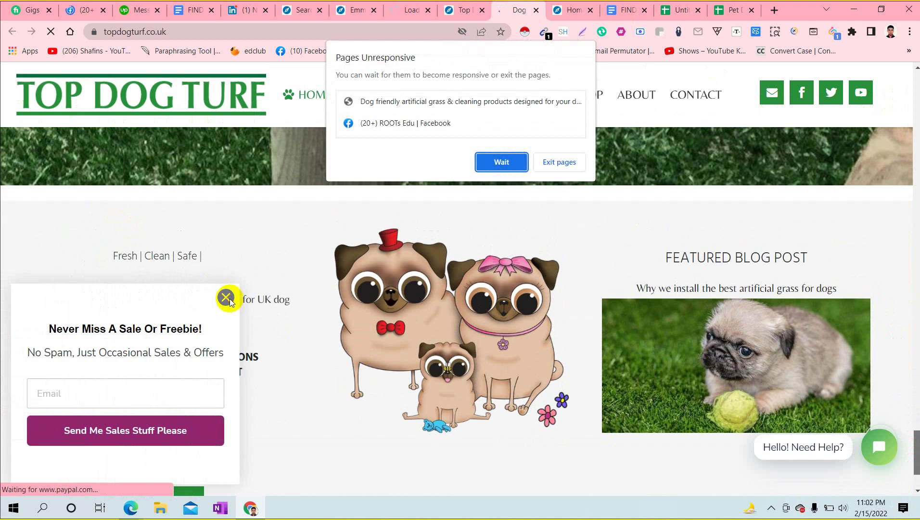
pyautogui.click(522, 159)
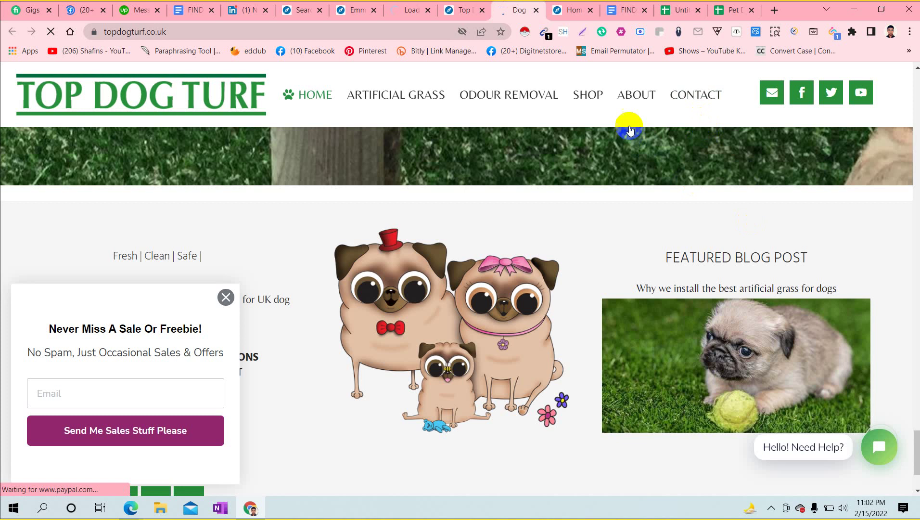
# Step: Dismiss the newsletter sign-up pop-up and select the company's email address in the website footer
pyautogui.moveTo(629, 123)
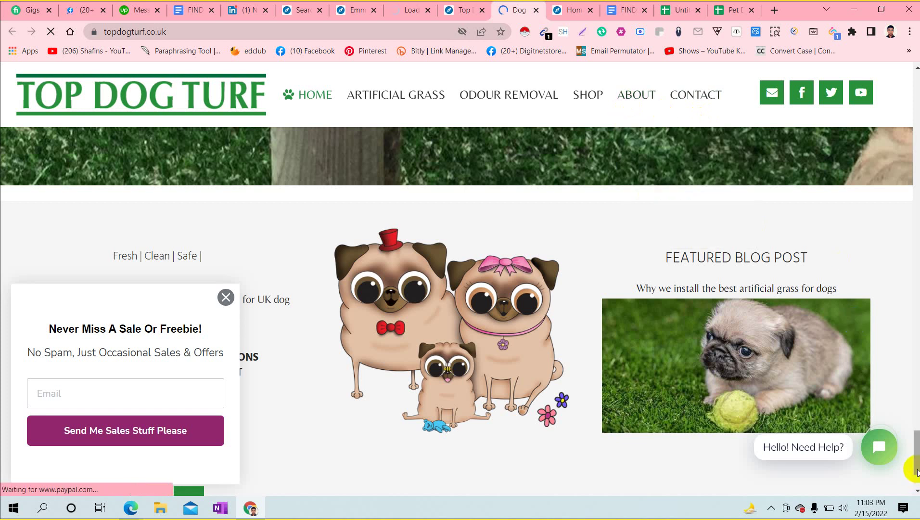
pyautogui.scroll(-3, 913, 468)
pyautogui.scroll(6, 647, 175)
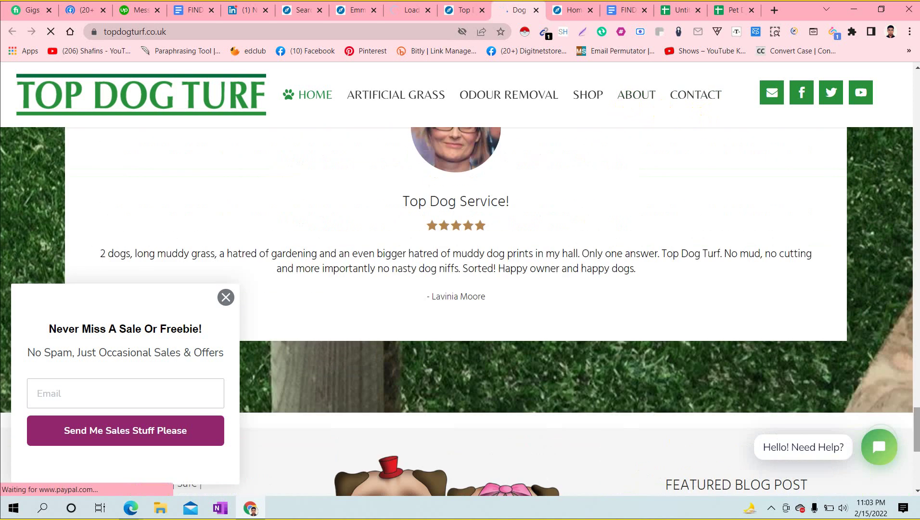
pyautogui.moveTo(626, 98)
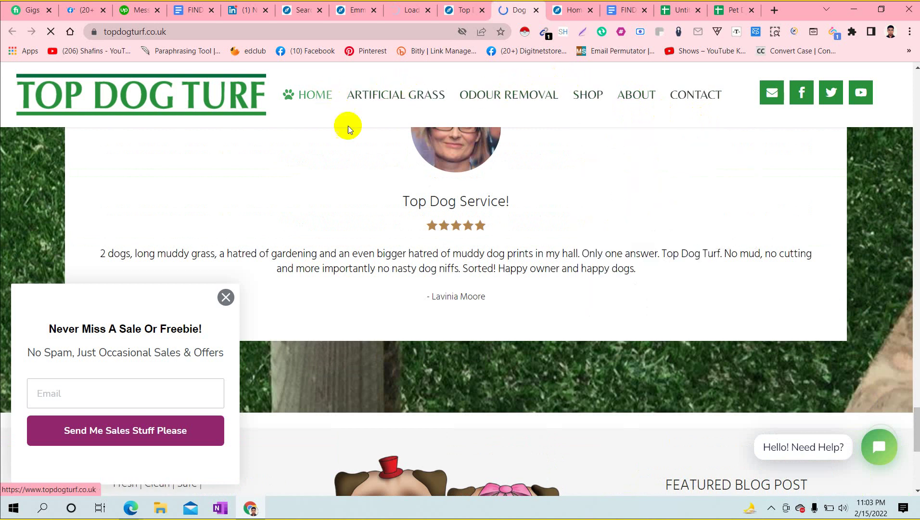
pyautogui.click(222, 297)
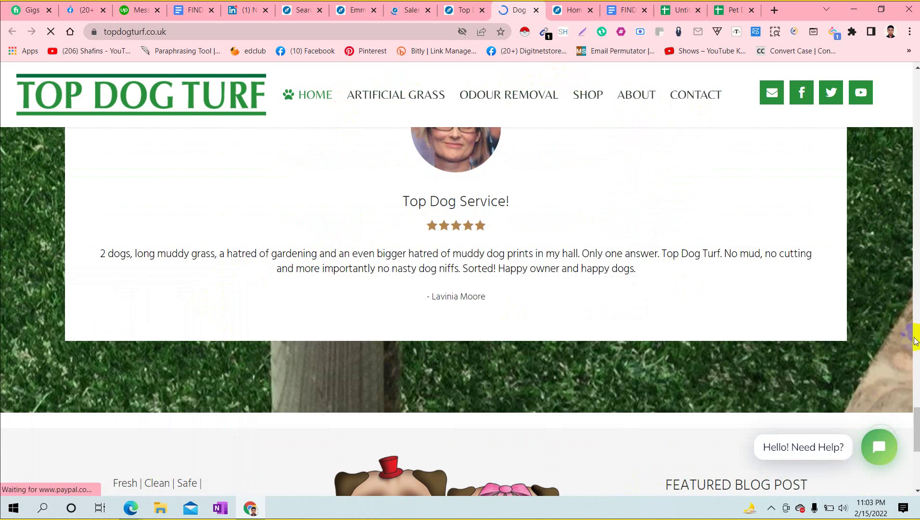
pyautogui.scroll(-7, 914, 429)
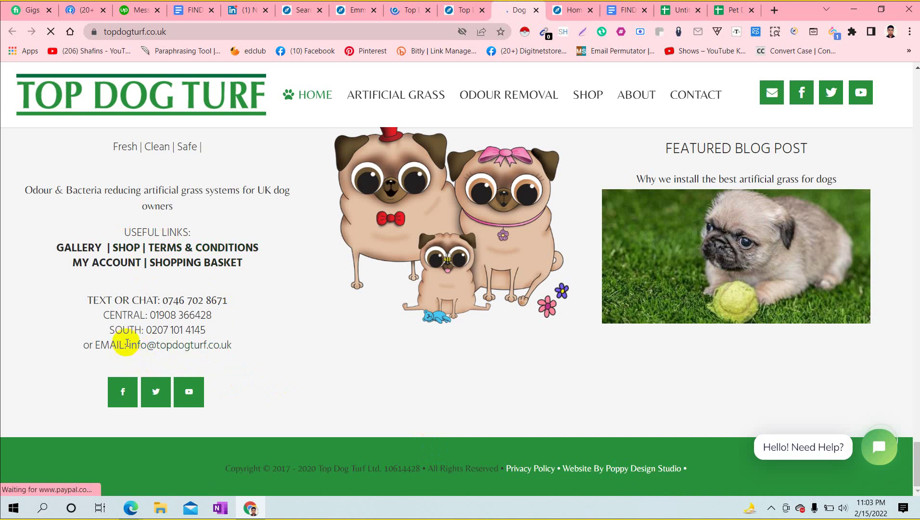
pyautogui.moveTo(126, 345); pyautogui.dragTo(254, 346)
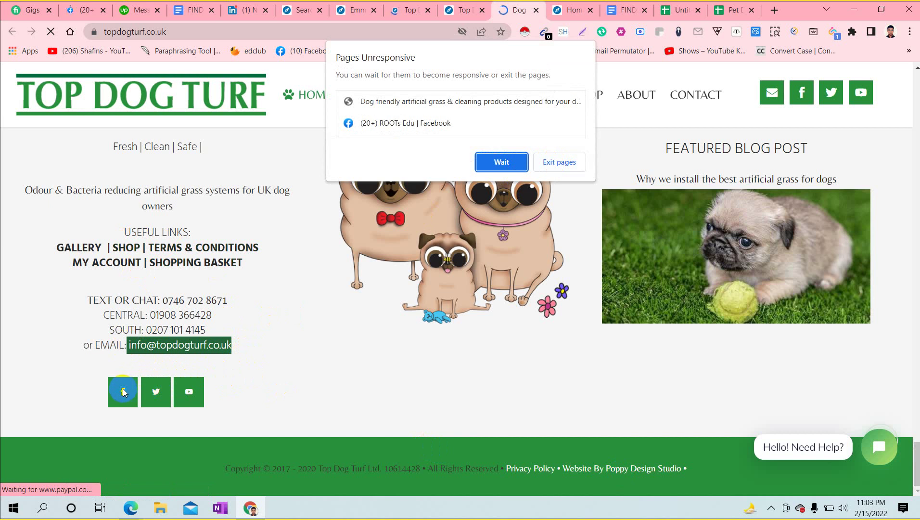
# Step: Keep waiting for the unresponsive pages and open the company's Facebook page from the website footer in a new browser tab
pyautogui.click(501, 163)
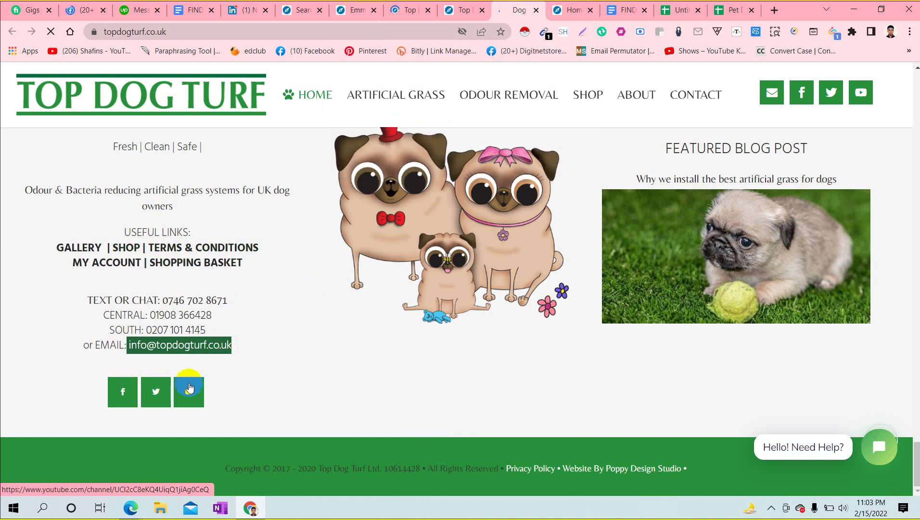
pyautogui.click(122, 392)
pyautogui.click(154, 230)
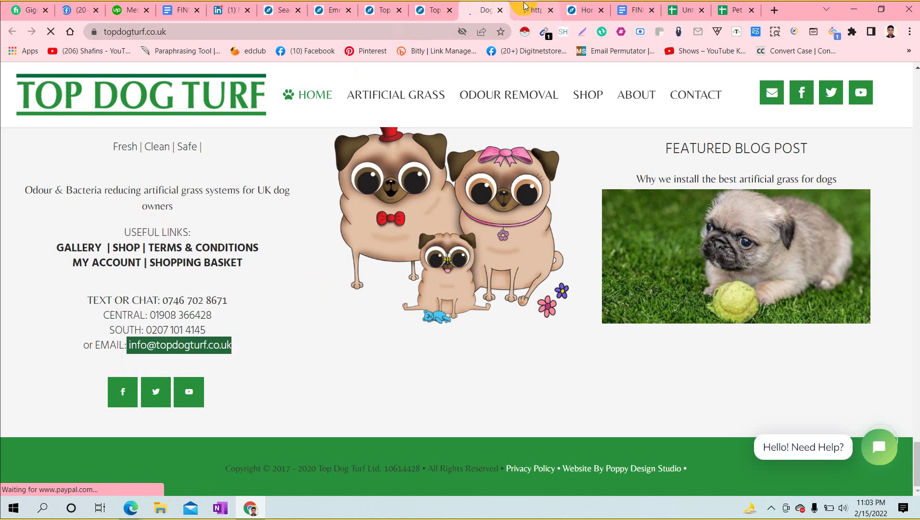
pyautogui.click(525, 7)
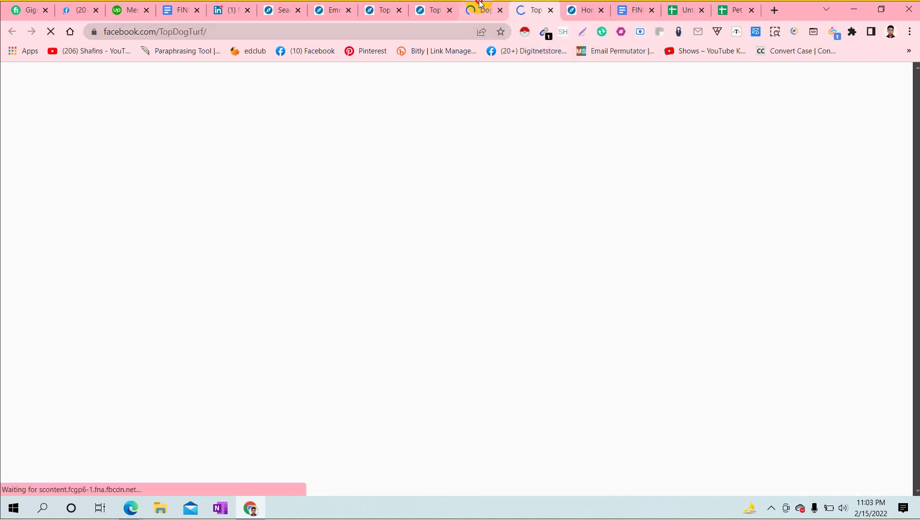
pyautogui.click(482, 5)
pyautogui.click(540, 5)
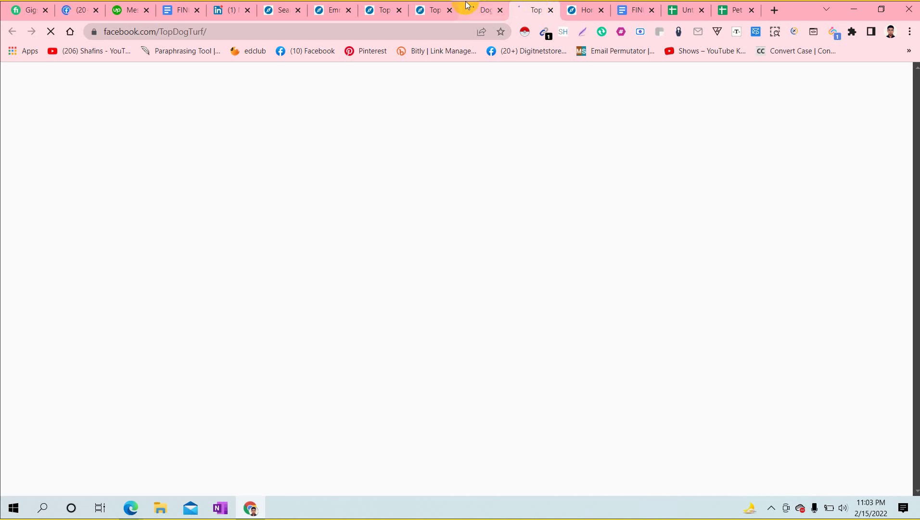
pyautogui.click(439, 7)
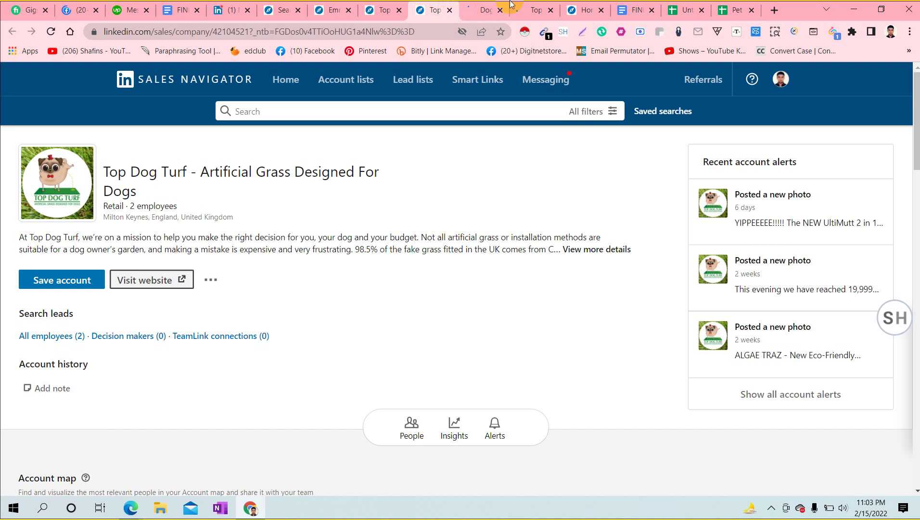
pyautogui.click(535, 5)
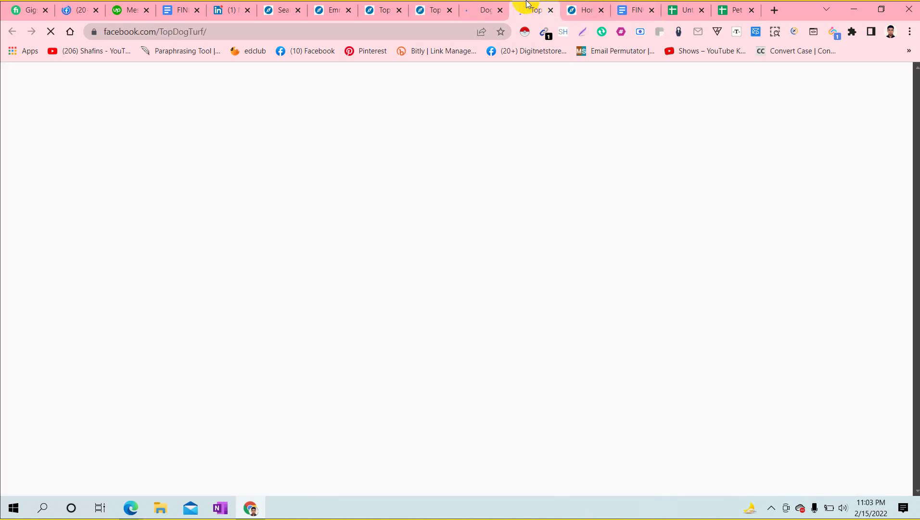
# Step: Close the unneeded ROOTs Edu Facebook and Upwork messages tabs and return to the Top Dog Turf website
pyautogui.click(146, 10)
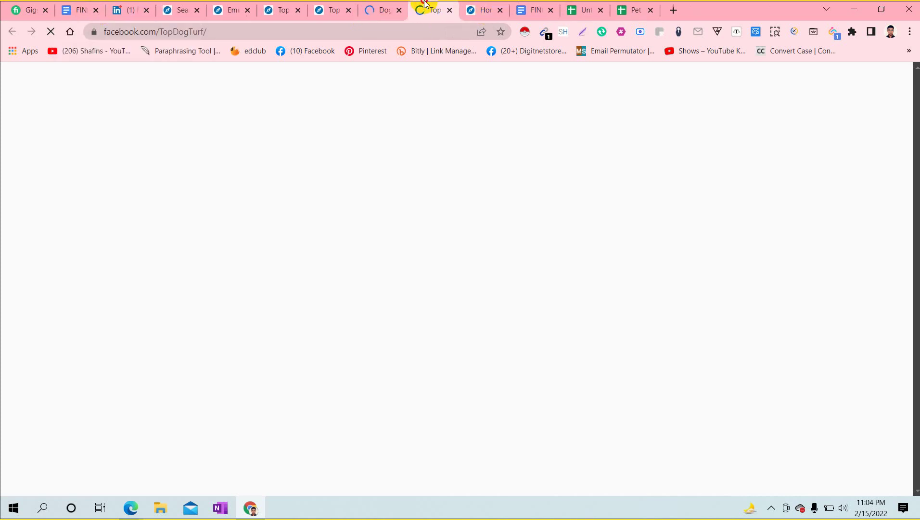
pyautogui.click(489, 5)
pyautogui.click(433, 7)
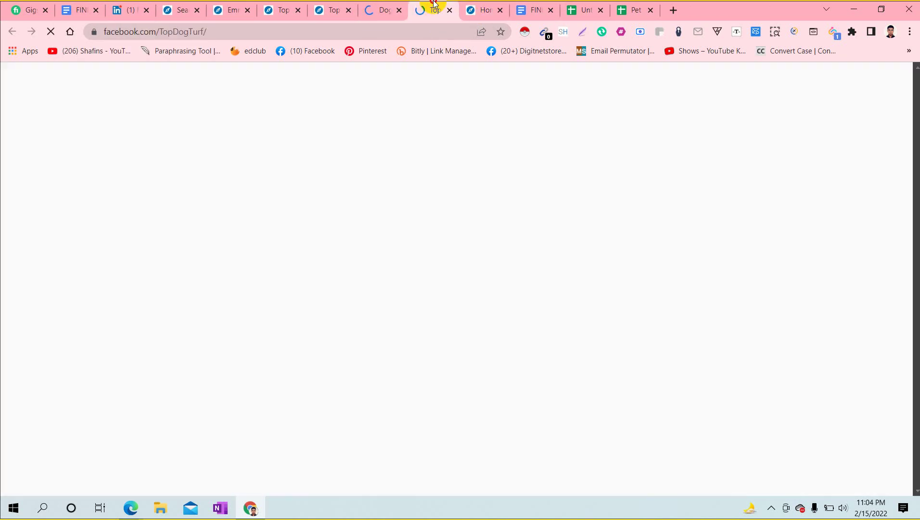
pyautogui.click(388, 5)
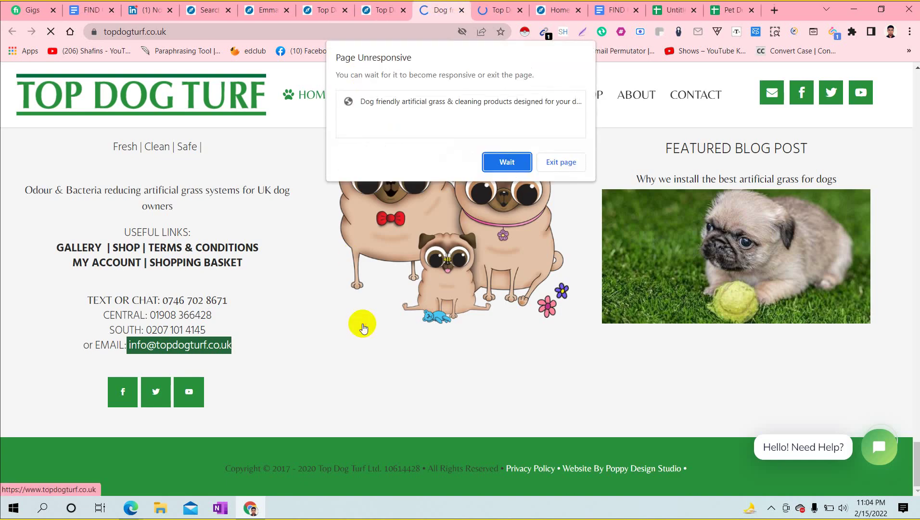
# Step: Keep waiting for the unresponsive page and open Top Dog Turf's Facebook page from the website footer in another new browser tab
pyautogui.click(507, 162)
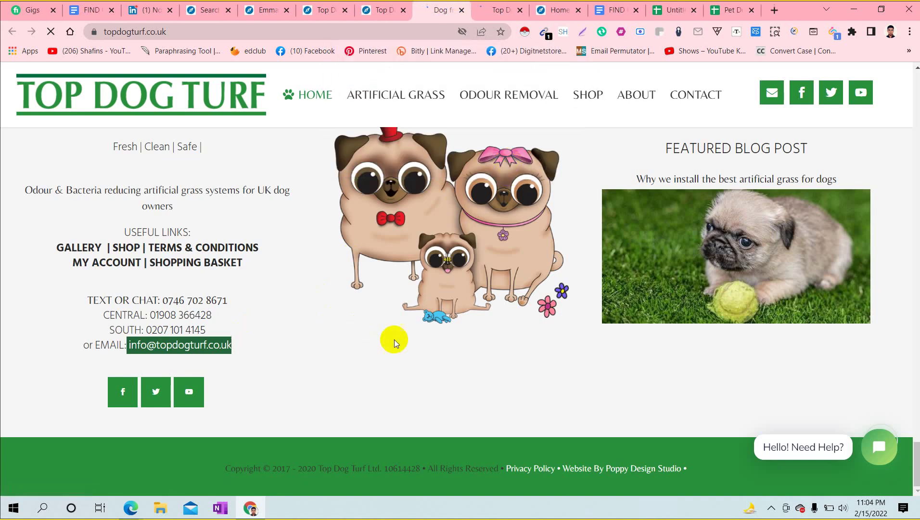
pyautogui.moveTo(591, 90)
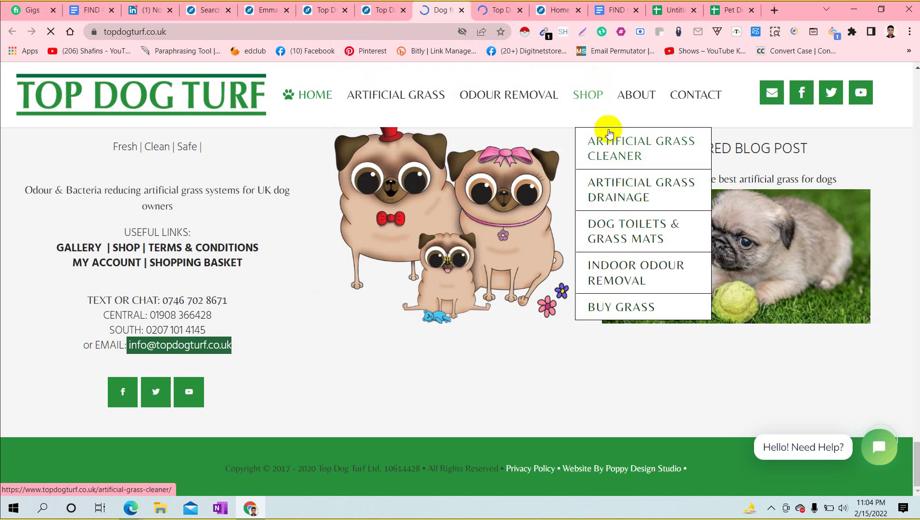
pyautogui.rightClick(128, 400)
pyautogui.click(174, 235)
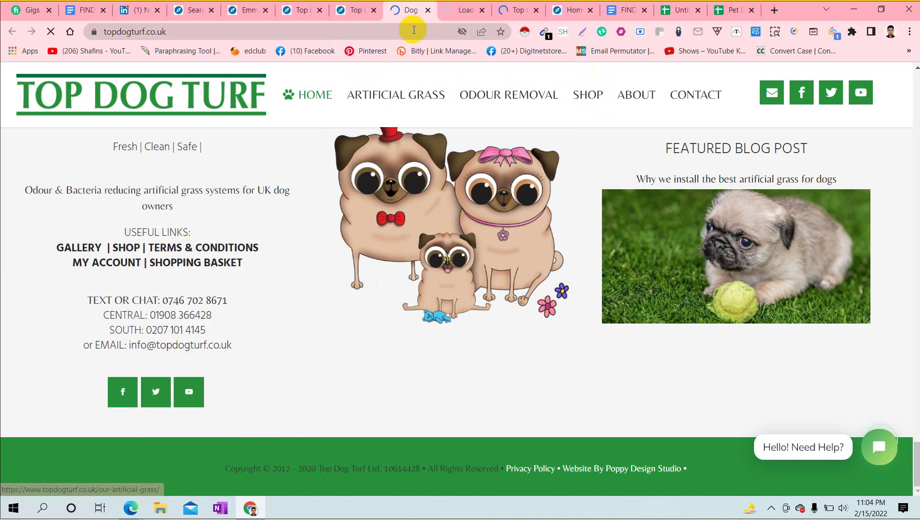
pyautogui.click(465, 8)
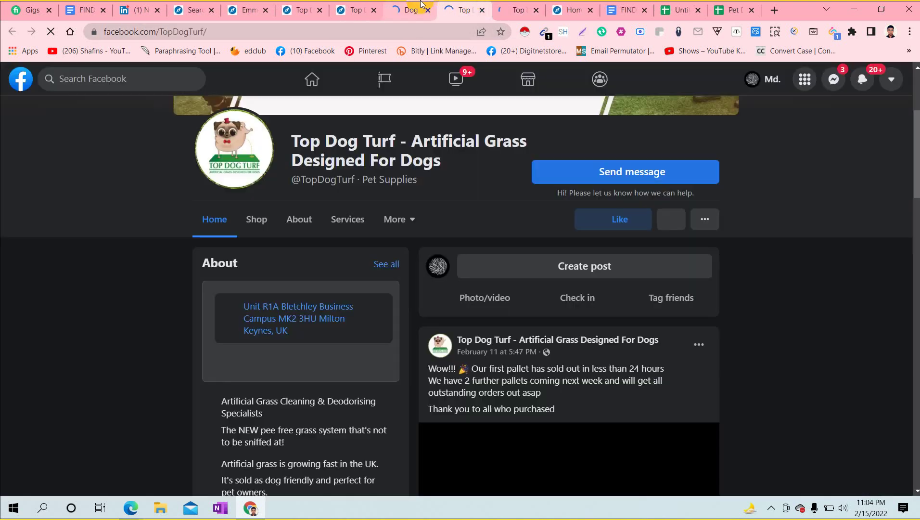
pyautogui.click(422, 8)
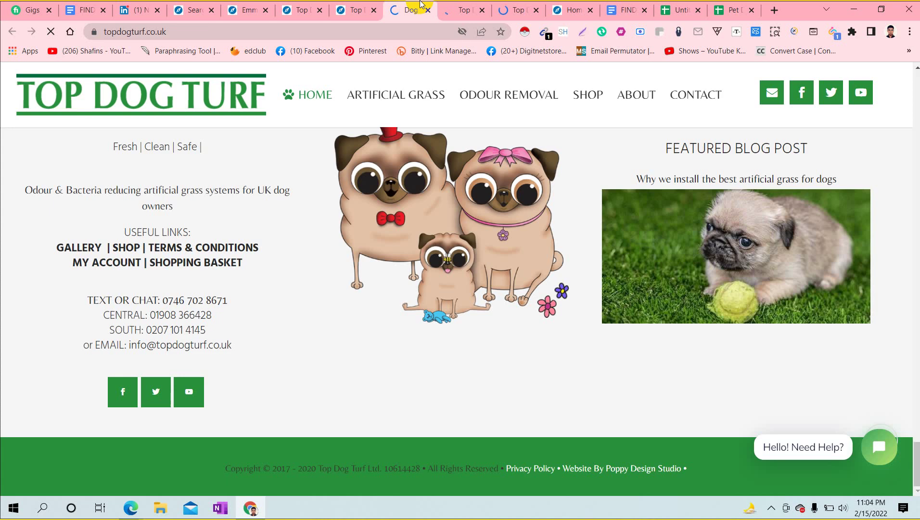
pyautogui.click(461, 6)
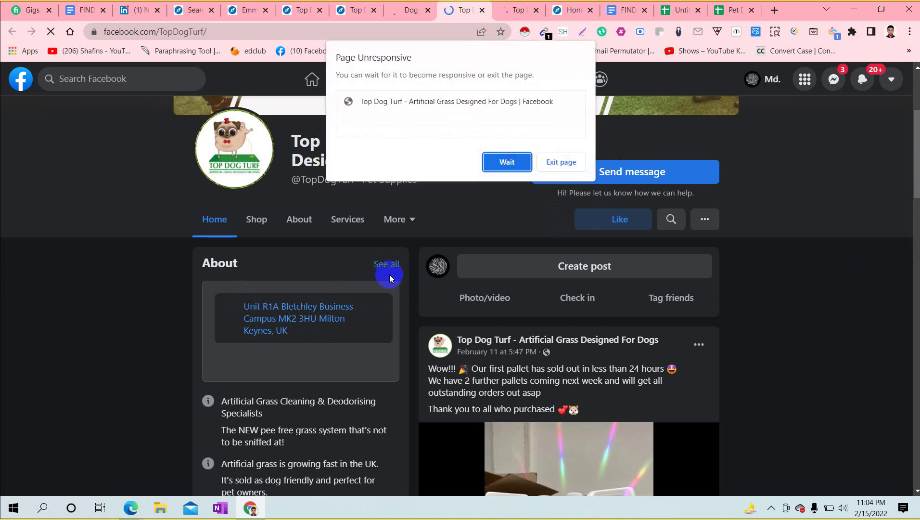
# Step: Keep waiting for the unresponsive Facebook page and try to select the company's address in its About section
pyautogui.click(512, 165)
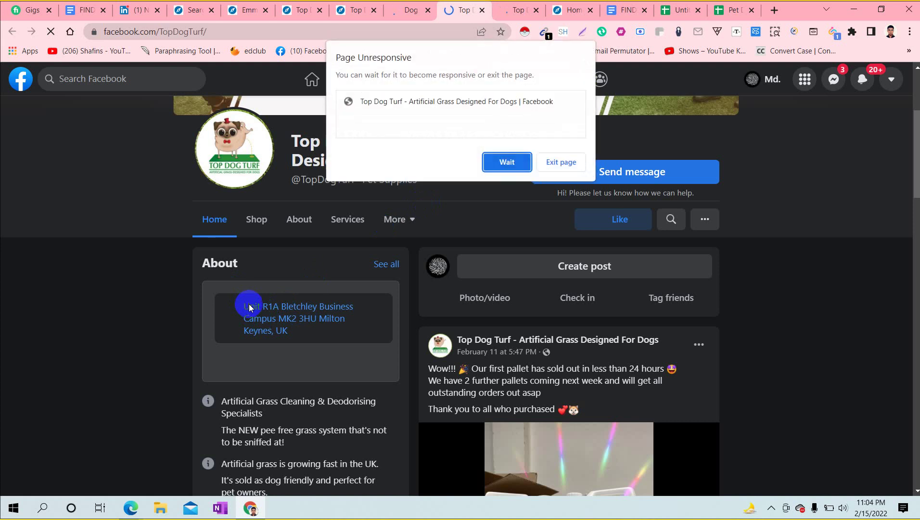
pyautogui.click(593, 144)
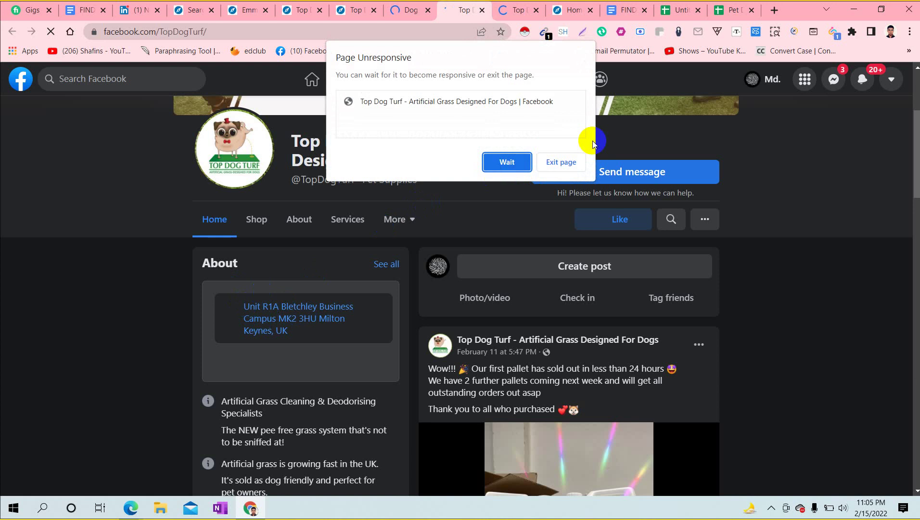
pyautogui.click(486, 164)
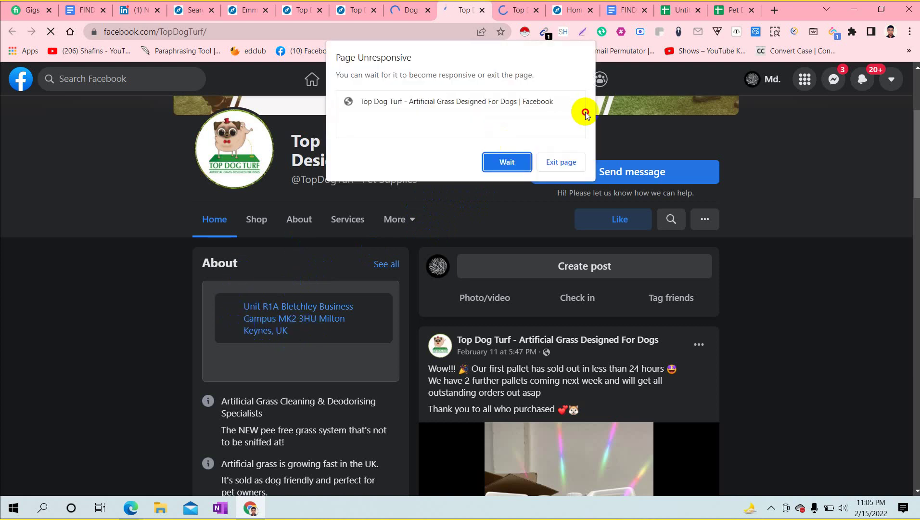
pyautogui.click(515, 163)
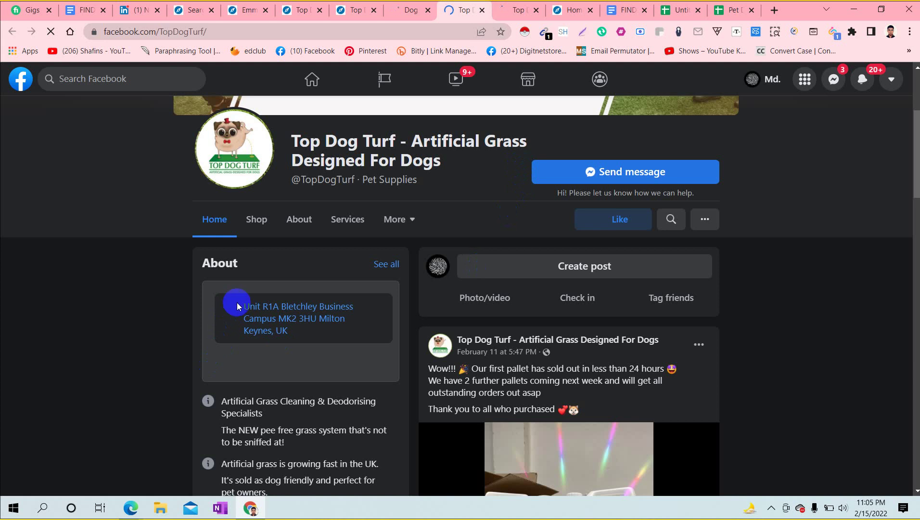
pyautogui.click(296, 336)
pyautogui.click(303, 334)
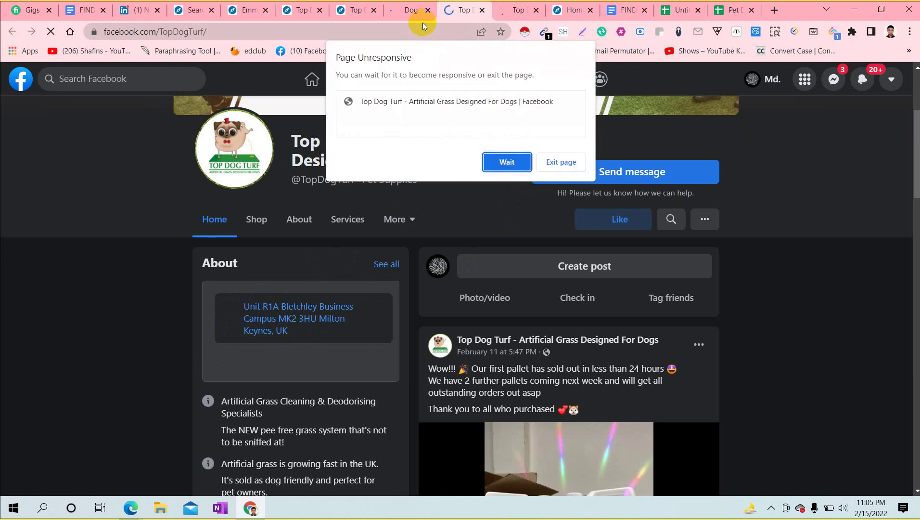
pyautogui.click(514, 165)
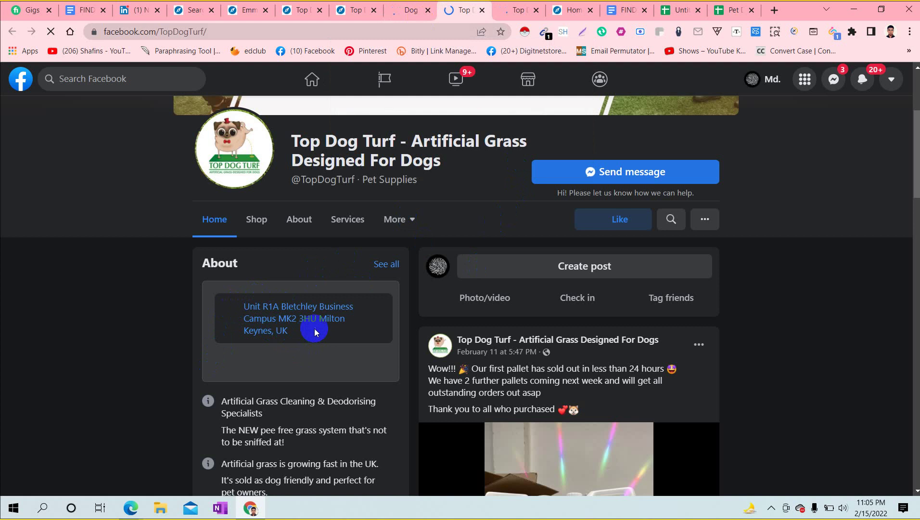
pyautogui.click(235, 330)
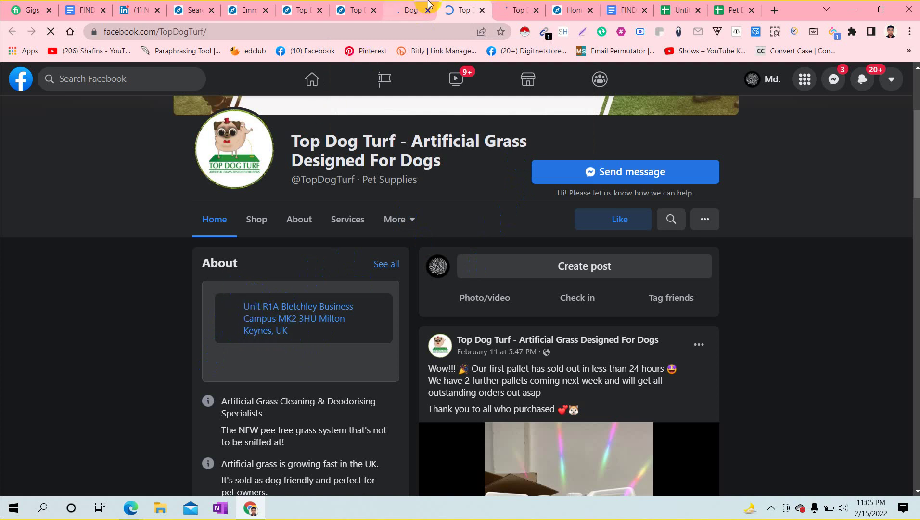
# Step: Copy the company's location, Milton Keynes, England, United Kingdom, from the Top Dog Turf account page in Sales Navigator
pyautogui.click(364, 5)
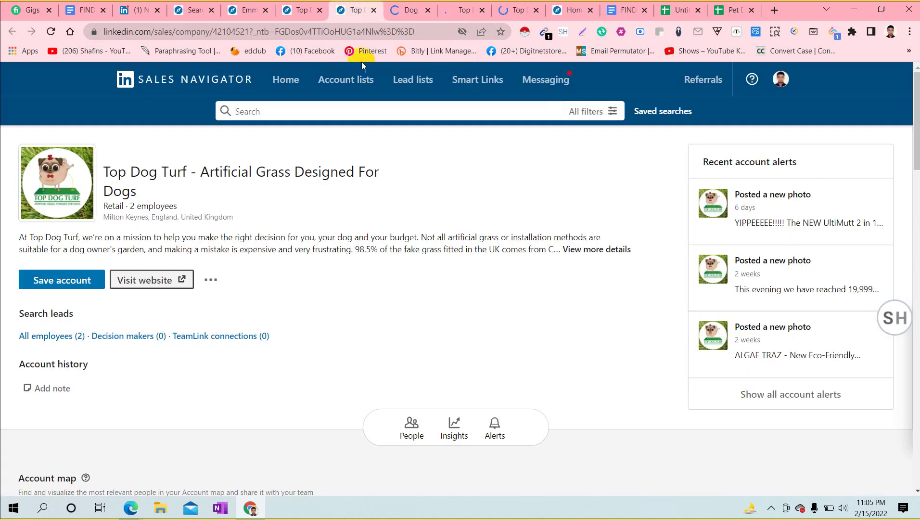
pyautogui.click(304, 6)
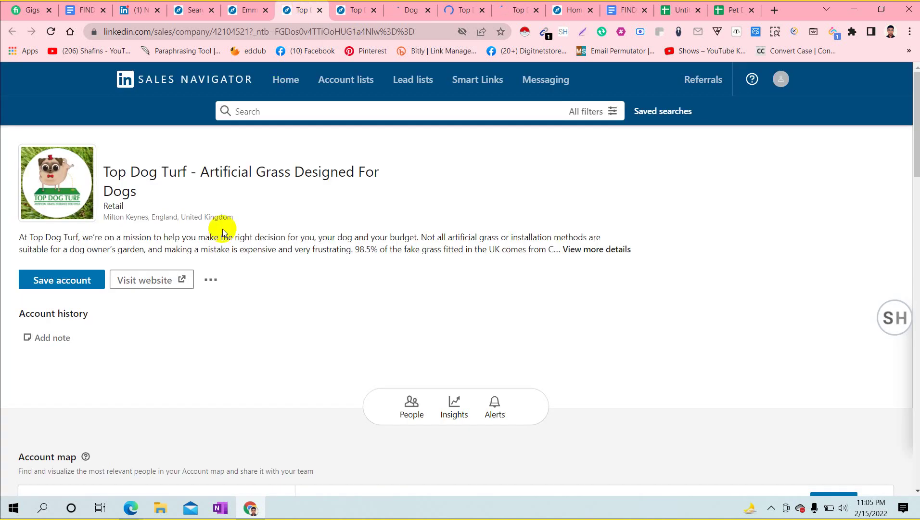
pyautogui.click(187, 210)
pyautogui.moveTo(186, 210); pyautogui.dragTo(240, 217)
pyautogui.hotkey('ctrl', 'c')
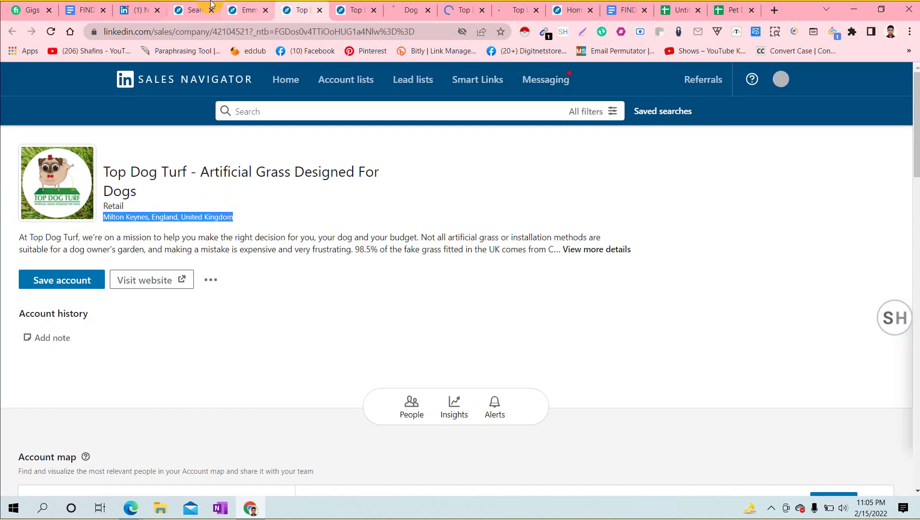
pyautogui.click(93, 5)
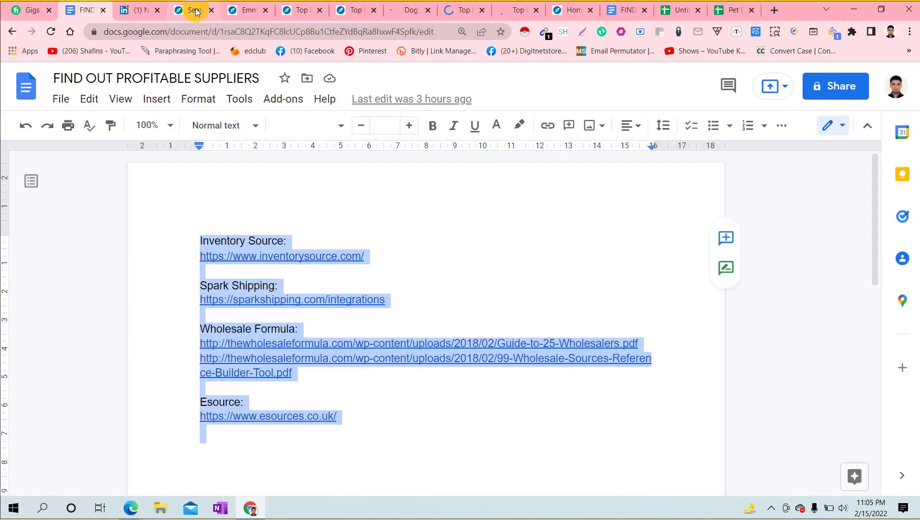
pyautogui.click(357, 3)
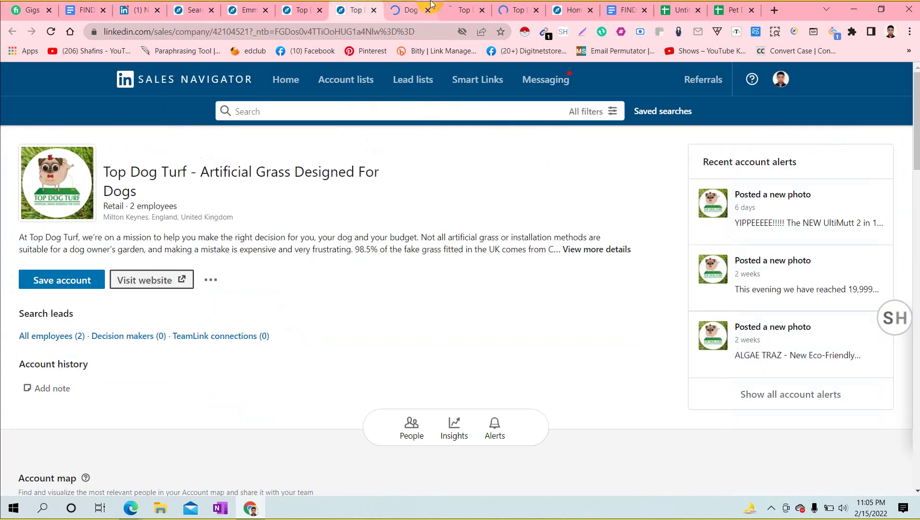
pyautogui.click(410, 10)
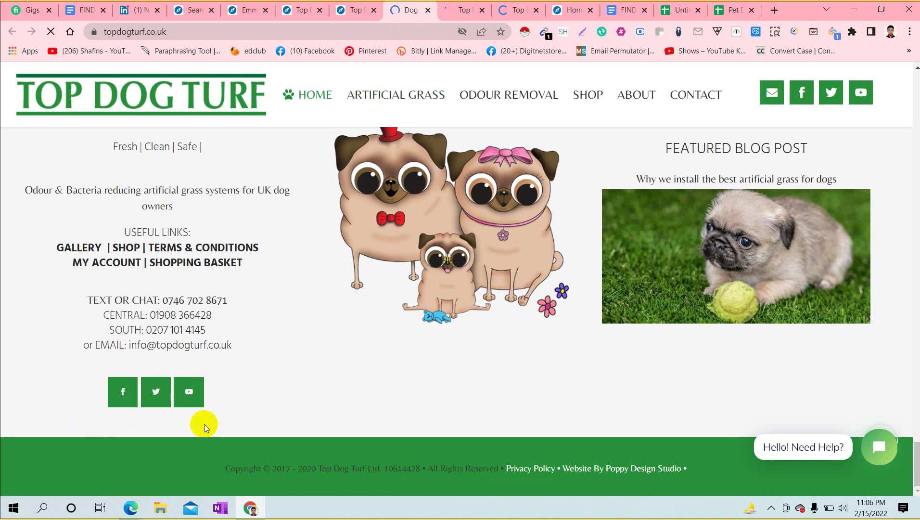
pyautogui.click(159, 398)
pyautogui.click(354, 8)
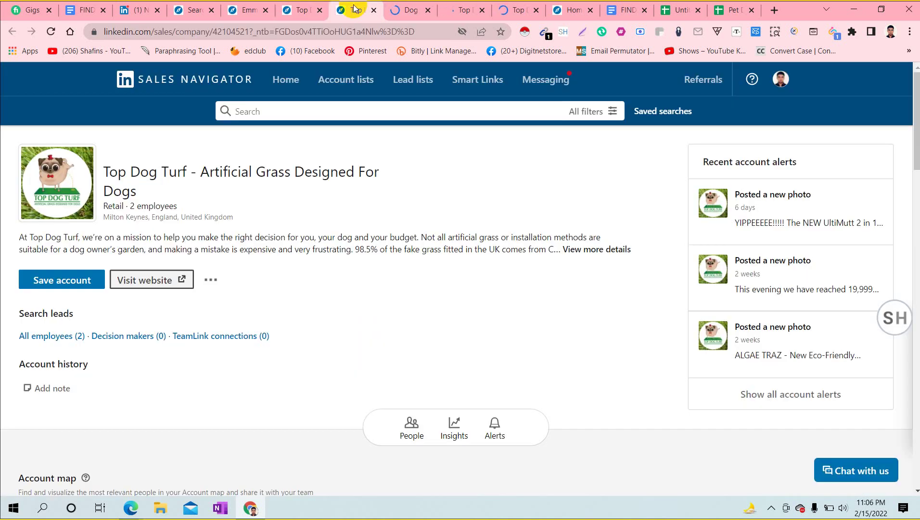
pyautogui.click(415, 10)
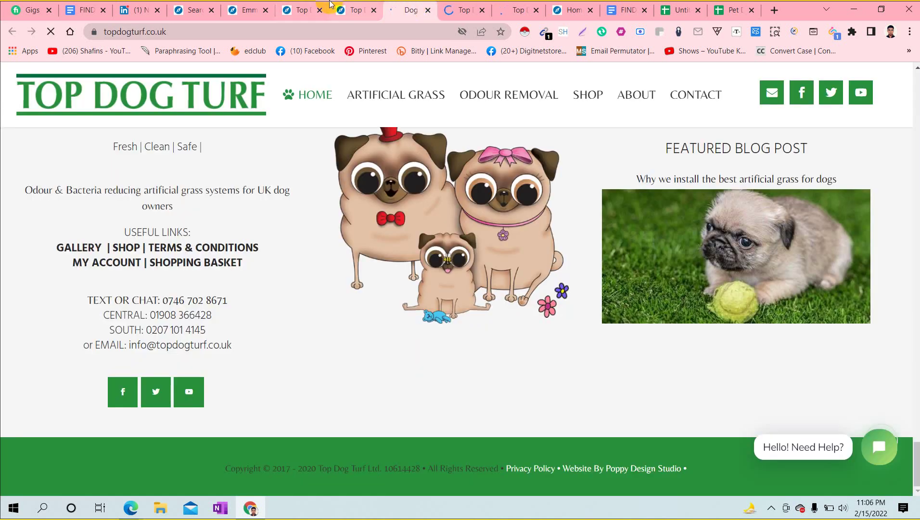
pyautogui.click(354, 9)
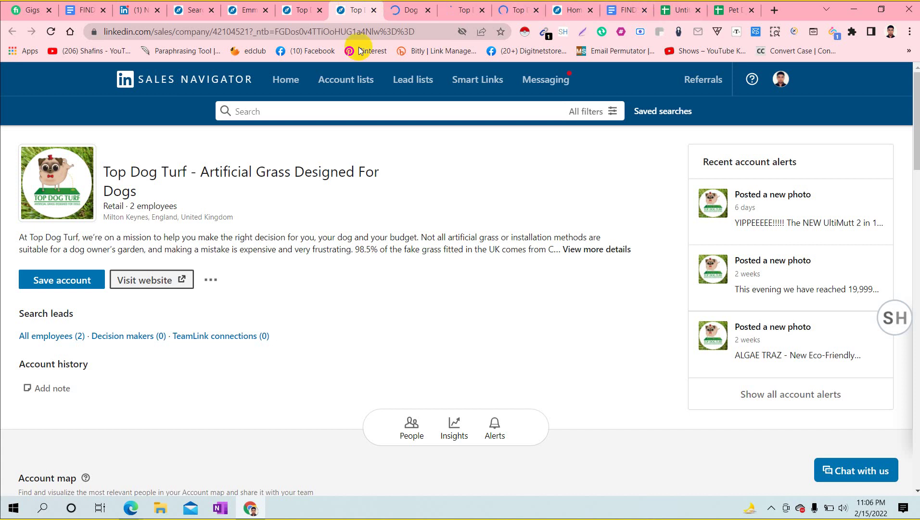
# Step: Confirm the website address entry in the Pet Dog Accessories spreadsheet and paste Milton Keynes, England, United Kingdom into Location cell H2
pyautogui.click(731, 6)
pyautogui.click(694, 7)
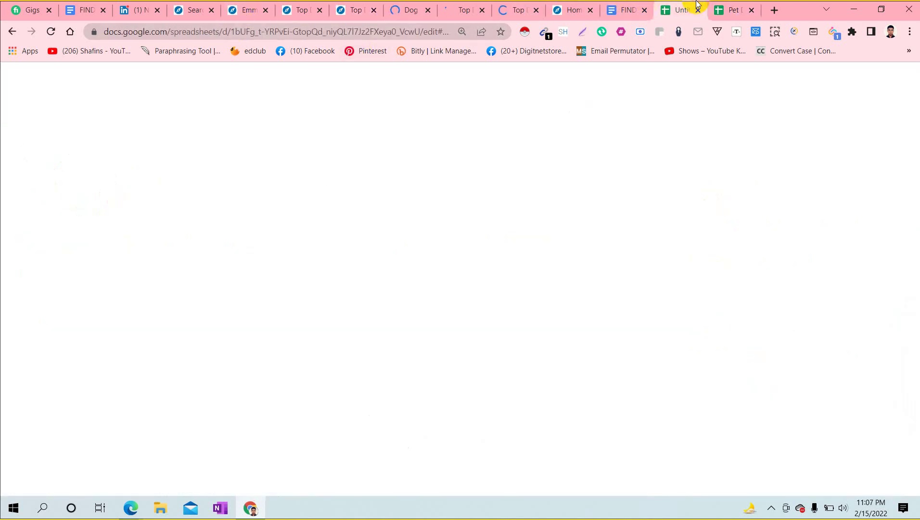
pyautogui.click(737, 6)
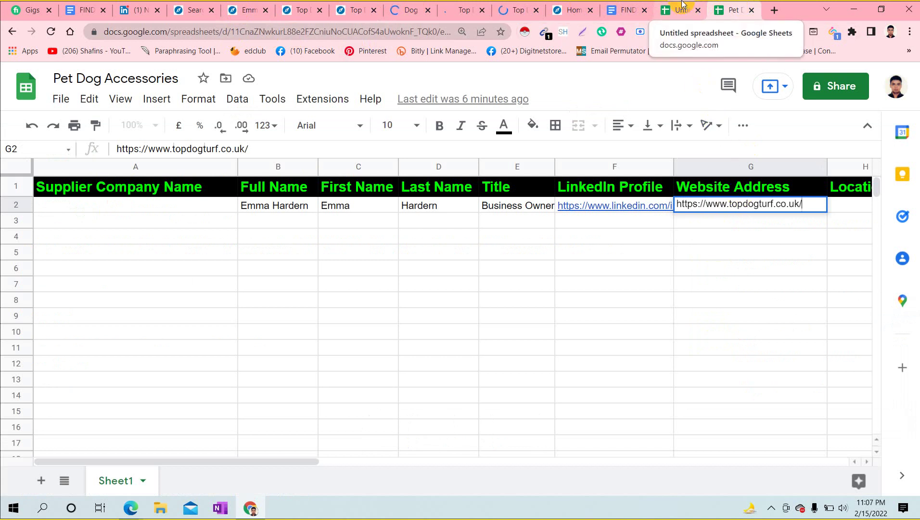
pyautogui.click(643, 312)
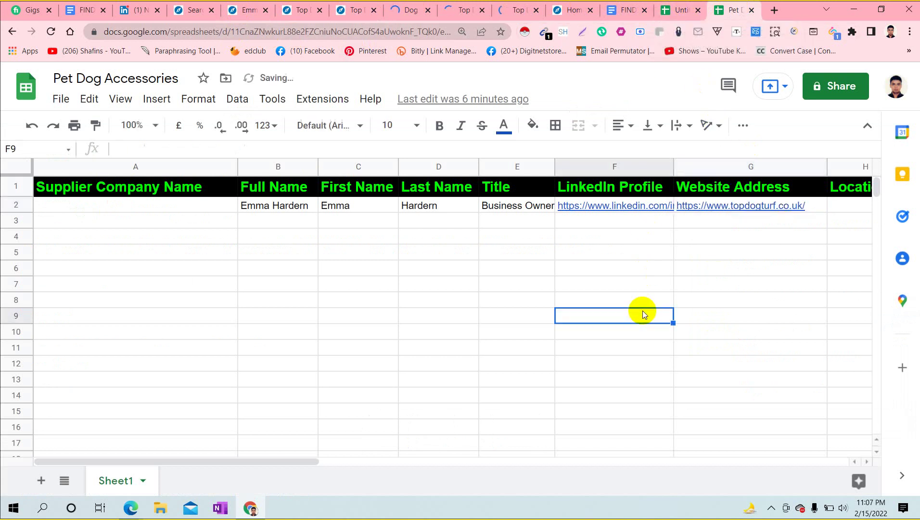
pyautogui.doubleClick(850, 204)
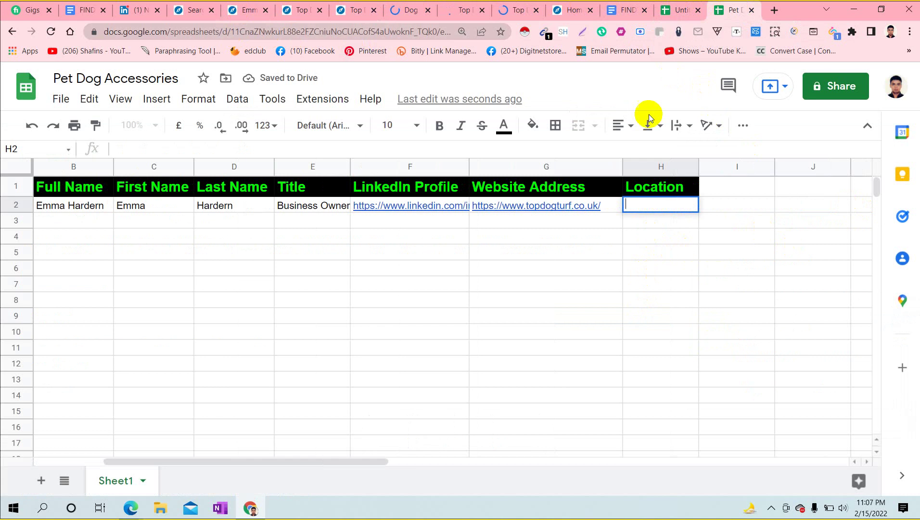
pyautogui.hotkey('ctrl', 'v')
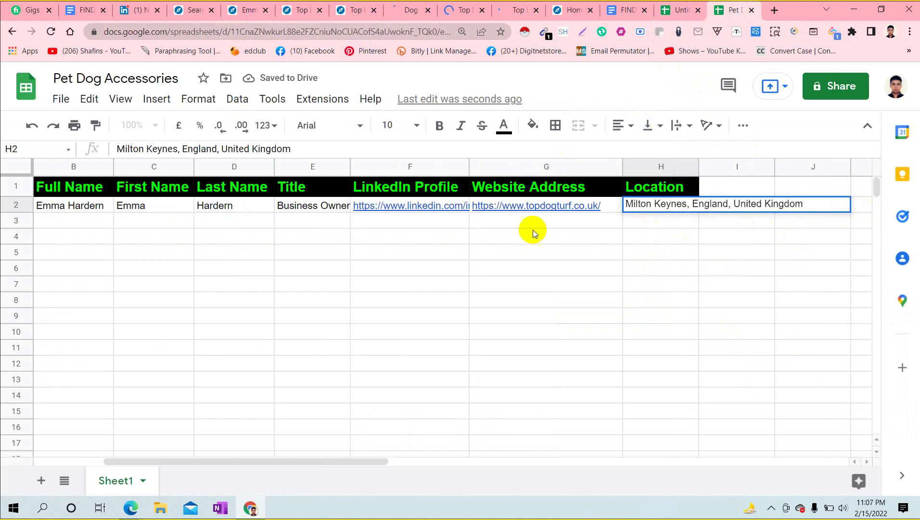
pyautogui.click(420, 268)
pyautogui.click(252, 255)
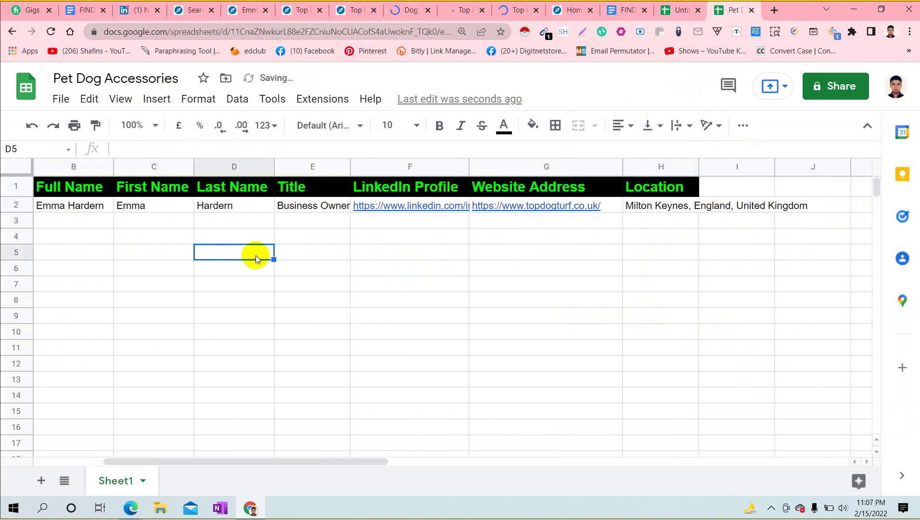
pyautogui.press('Home')
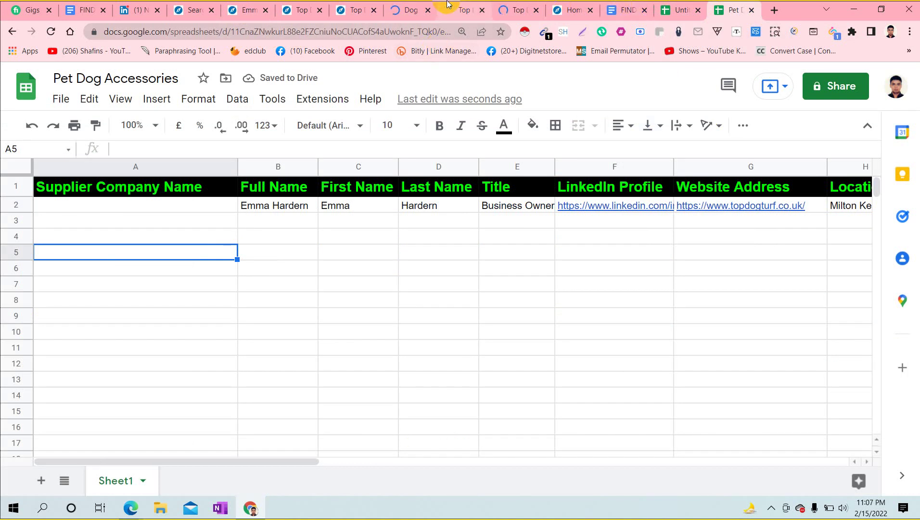
# Step: Copy the company name Top Dog Turf Ltd from the business owner's lead page in Sales Navigator
pyautogui.click(244, 10)
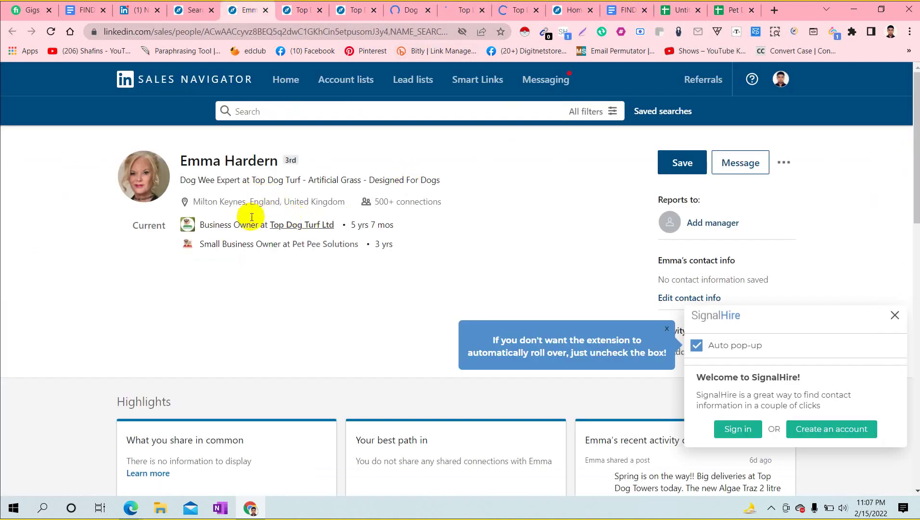
pyautogui.rightClick(320, 228)
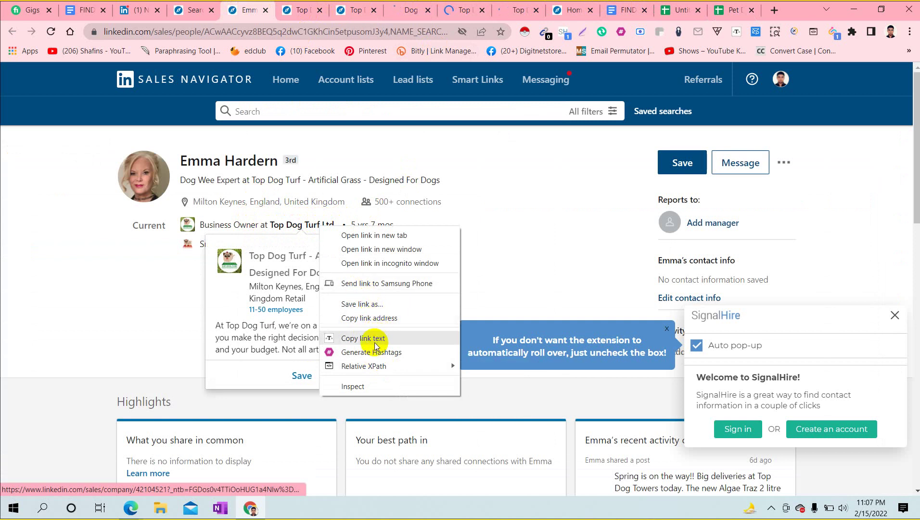
pyautogui.click(521, 284)
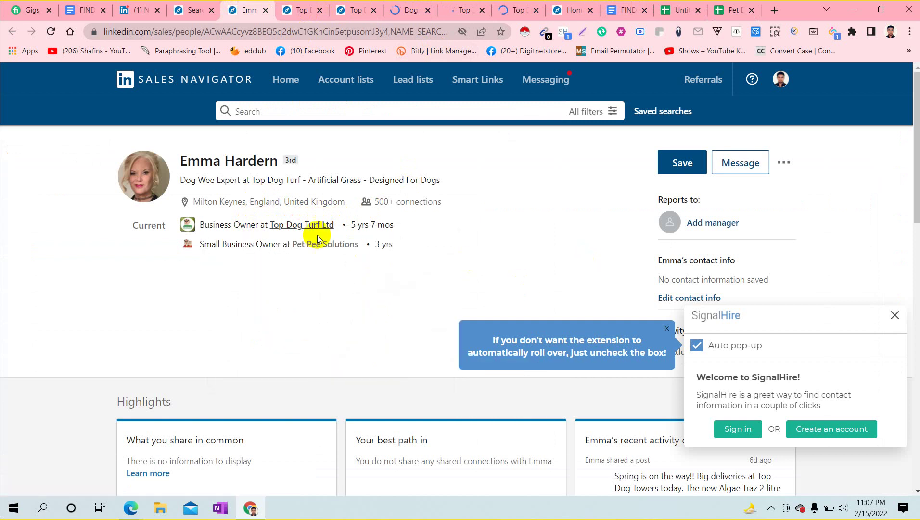
pyautogui.rightClick(305, 228)
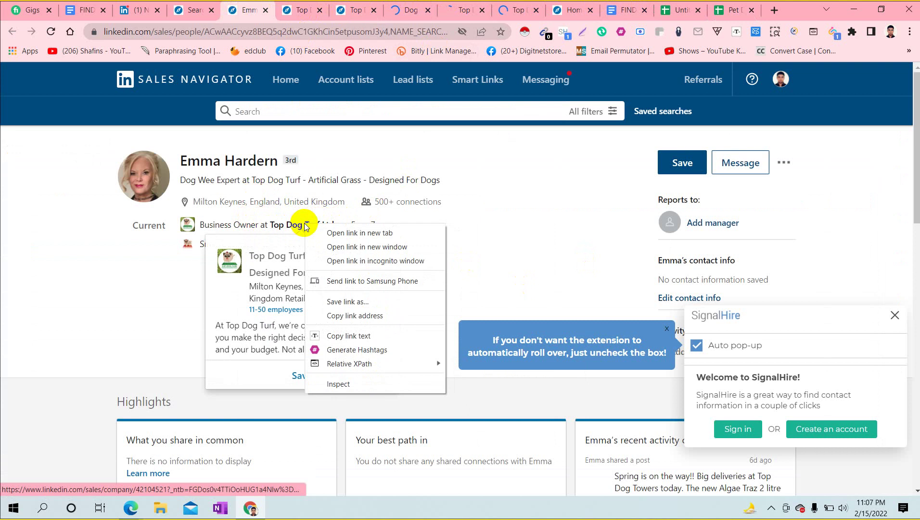
pyautogui.click(356, 337)
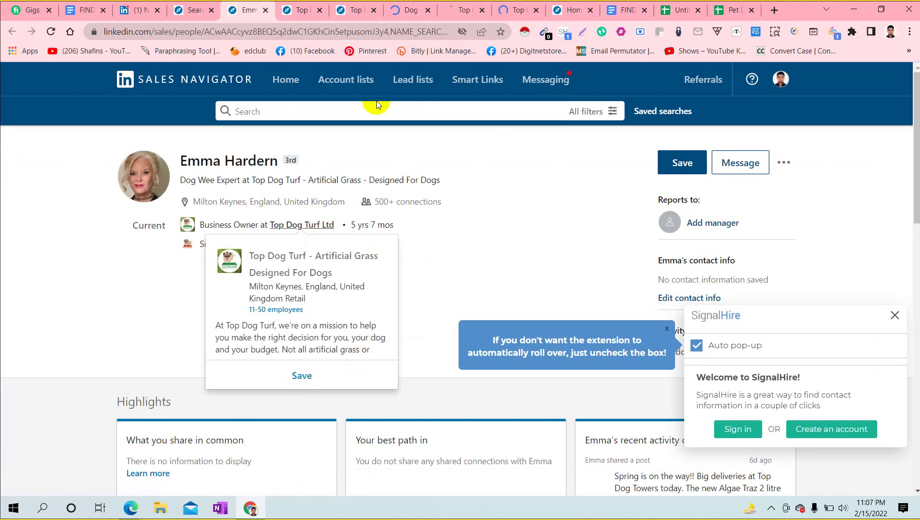
# Step: Paste Top Dog Turf Ltd into Supplier Company Name cell A2 of the Pet Dog Accessories spreadsheet and select row 2
pyautogui.click(729, 9)
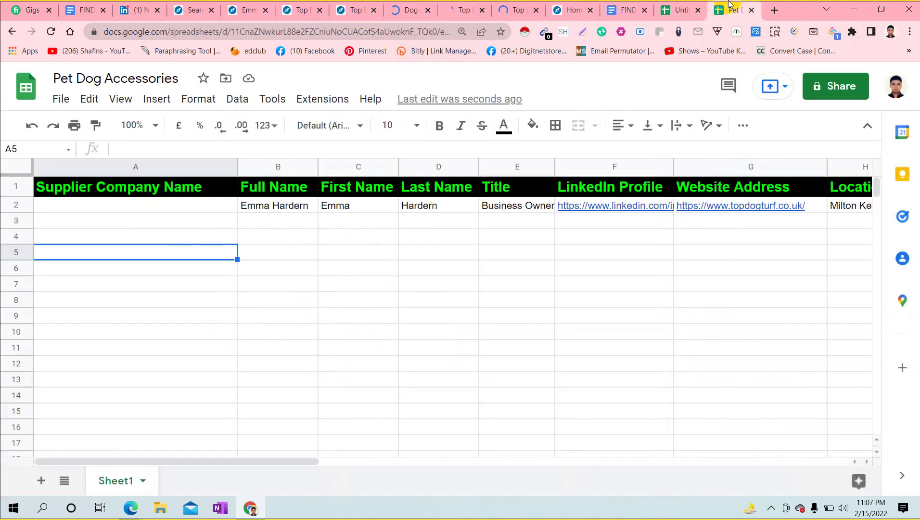
pyautogui.doubleClick(139, 202)
pyautogui.hotkey('ctrl', 'v')
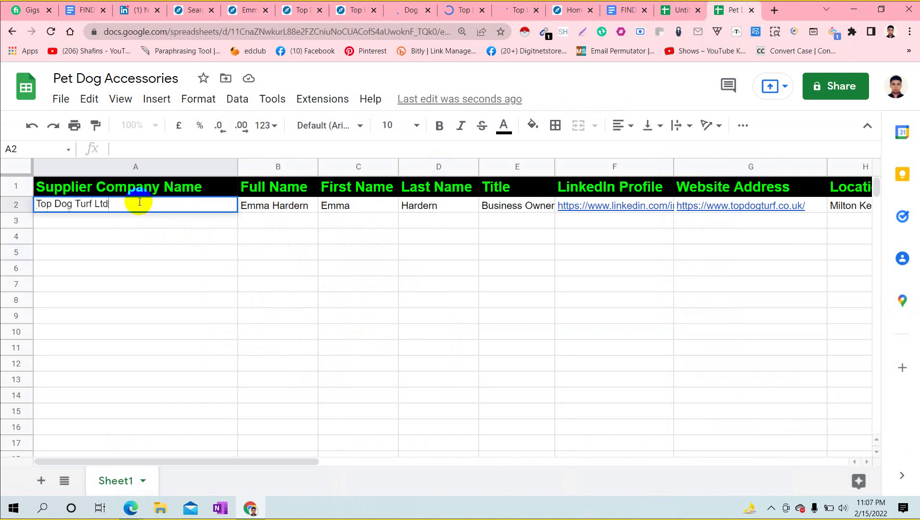
pyautogui.click(230, 259)
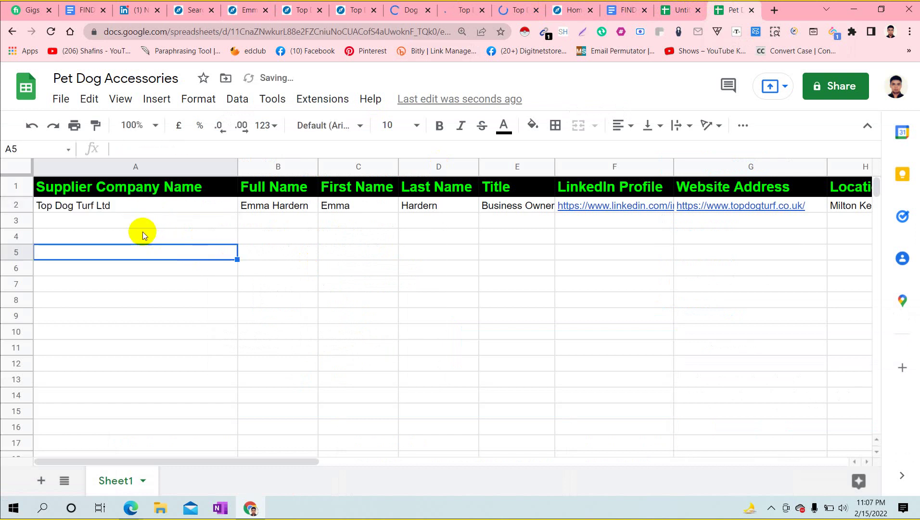
pyautogui.click(73, 212)
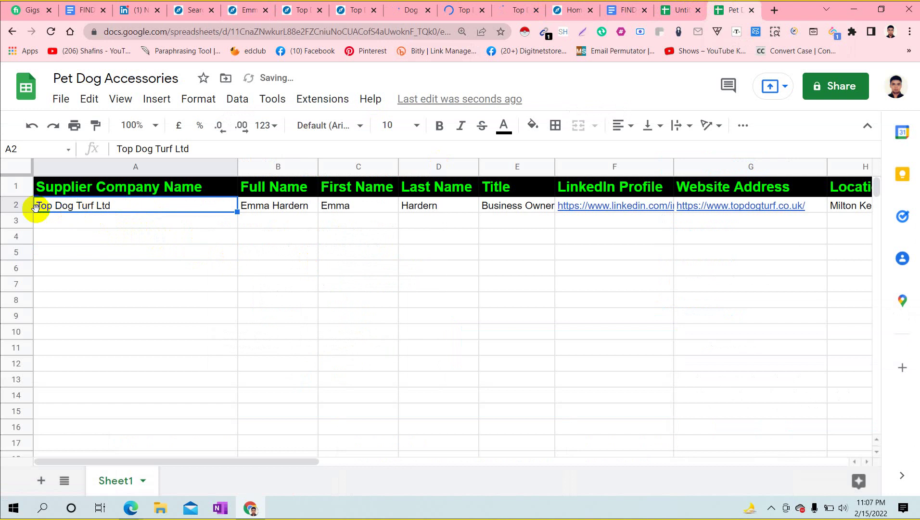
pyautogui.click(14, 205)
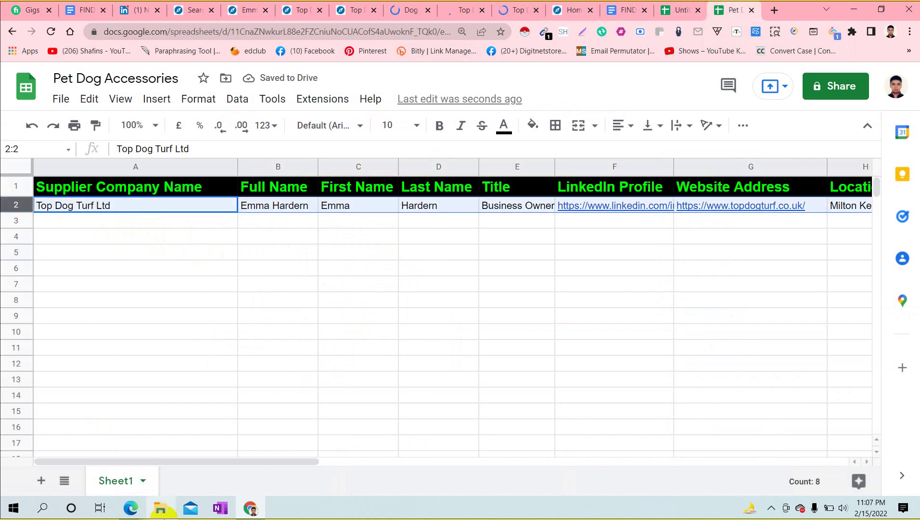
pyautogui.moveTo(196, 462)
pyautogui.mouseDown()
pyautogui.moveTo(325, 443)
pyautogui.moveTo(194, 456)
pyautogui.mouseUp()
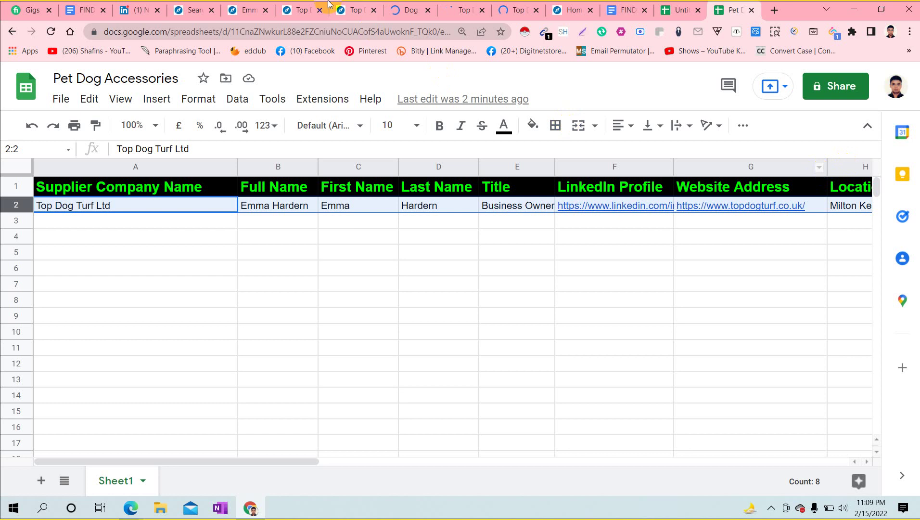
# Step: Close the Top Dog Turf website and both Facebook pages, and return to the company's Sales Navigator account page
pyautogui.click(238, 5)
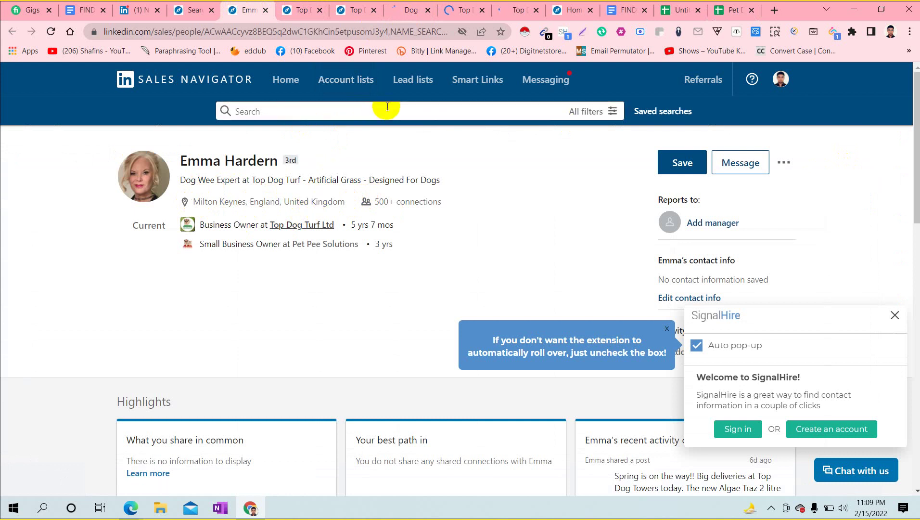
pyautogui.click(417, 7)
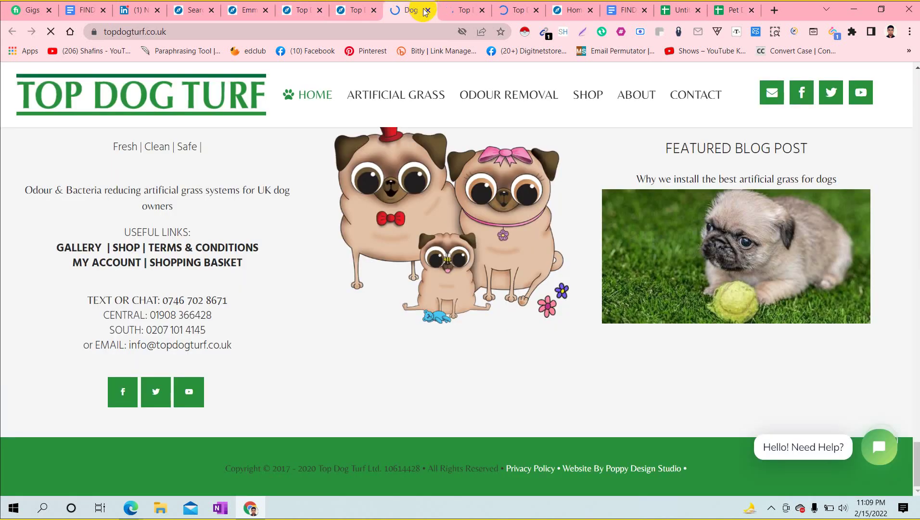
pyautogui.click(428, 9)
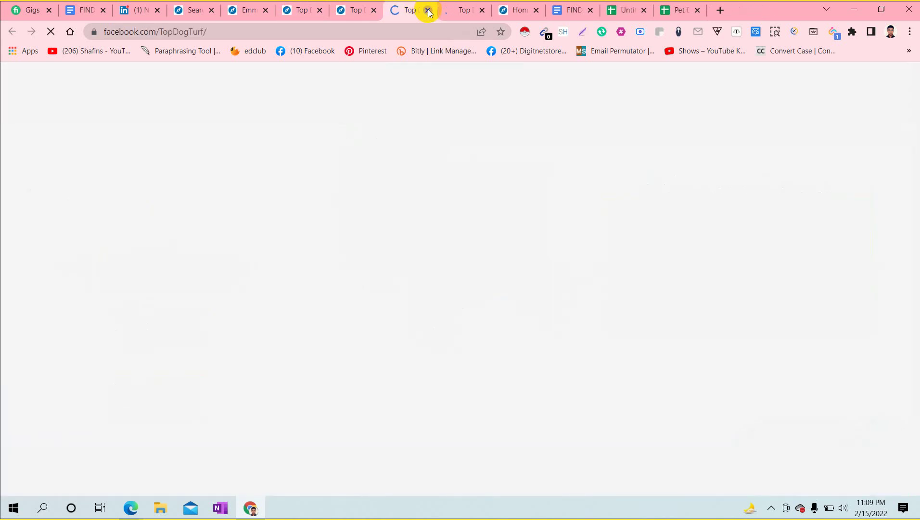
pyautogui.click(428, 10)
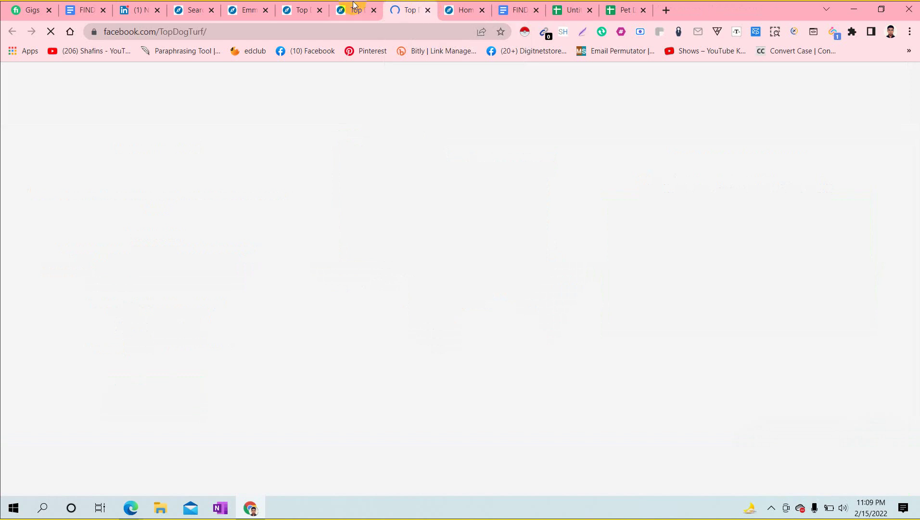
pyautogui.click(316, 7)
pyautogui.click(428, 10)
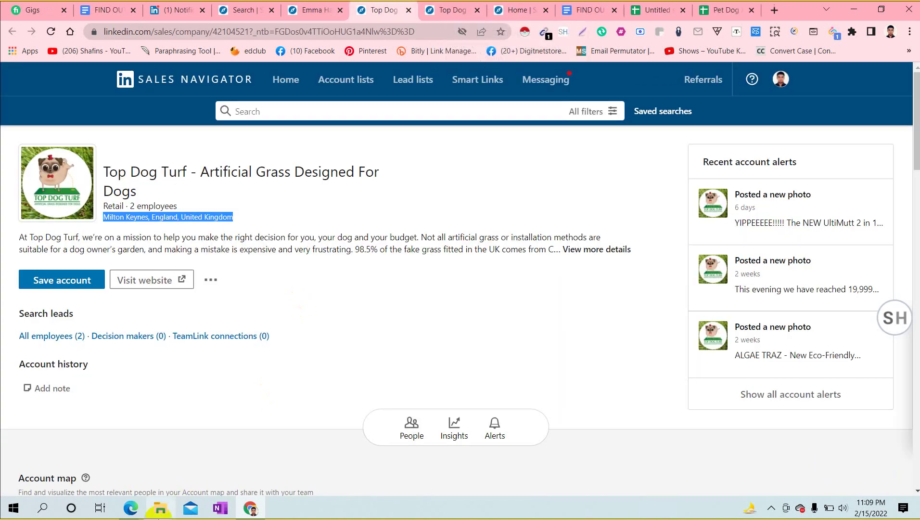
# Step: Review the Top Dog Turf account page, Sales Navigator home, the untitled supplier spreadsheet and the FIND OUT PROFITABLE SUPPLIERS document
pyautogui.moveTo(127, 514)
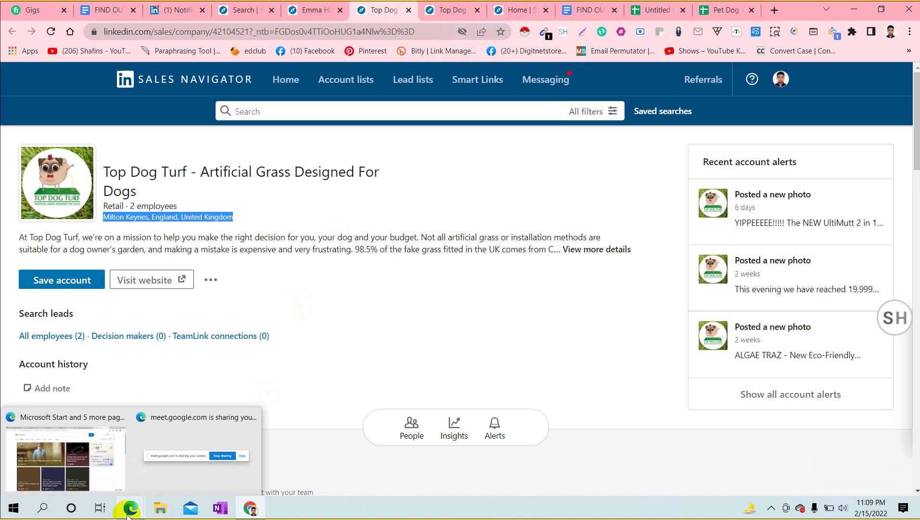
pyautogui.click(302, 410)
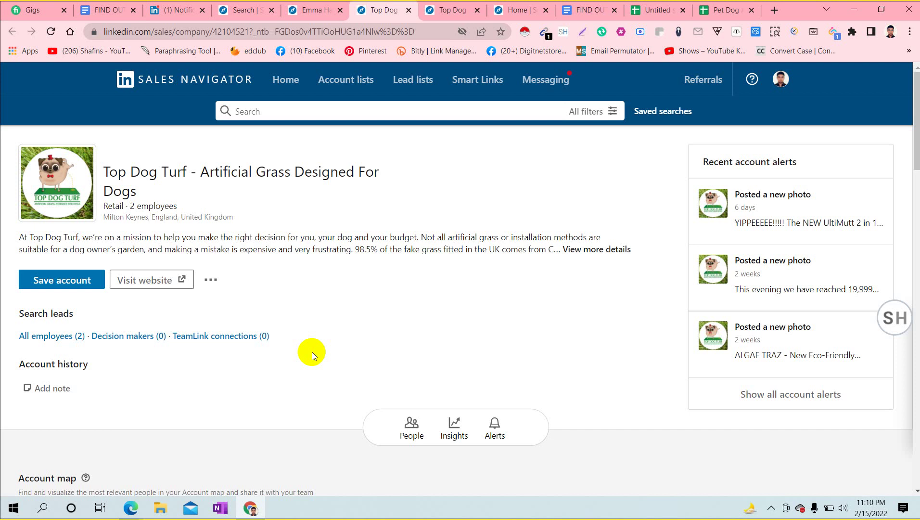
pyautogui.click(463, 9)
pyautogui.click(514, 5)
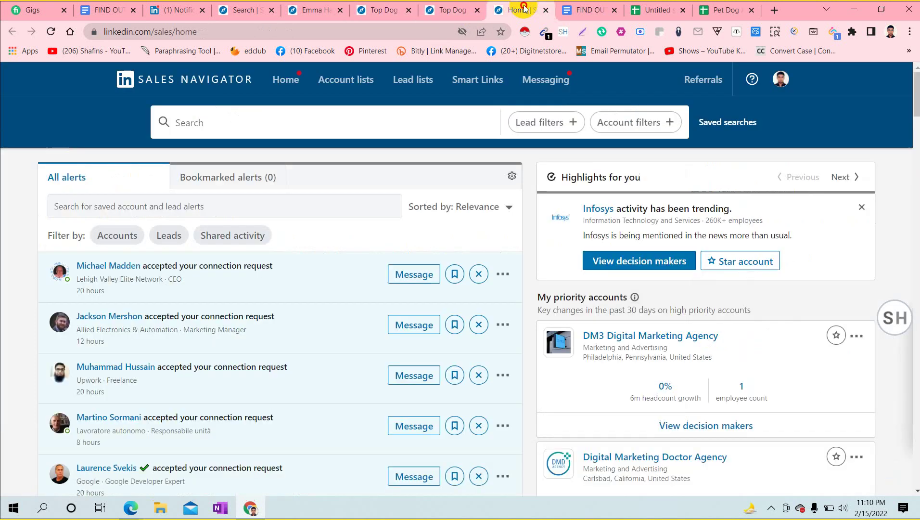
pyautogui.click(597, 7)
pyautogui.click(661, 10)
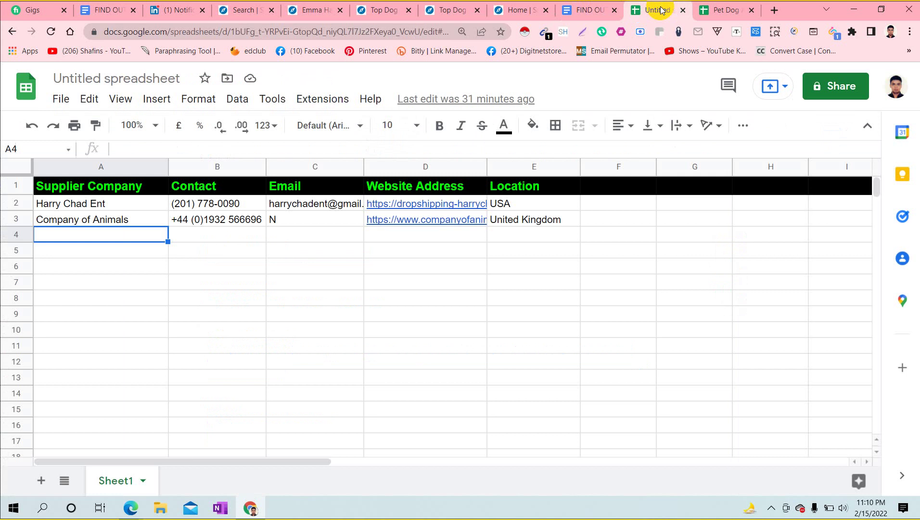
pyautogui.click(596, 6)
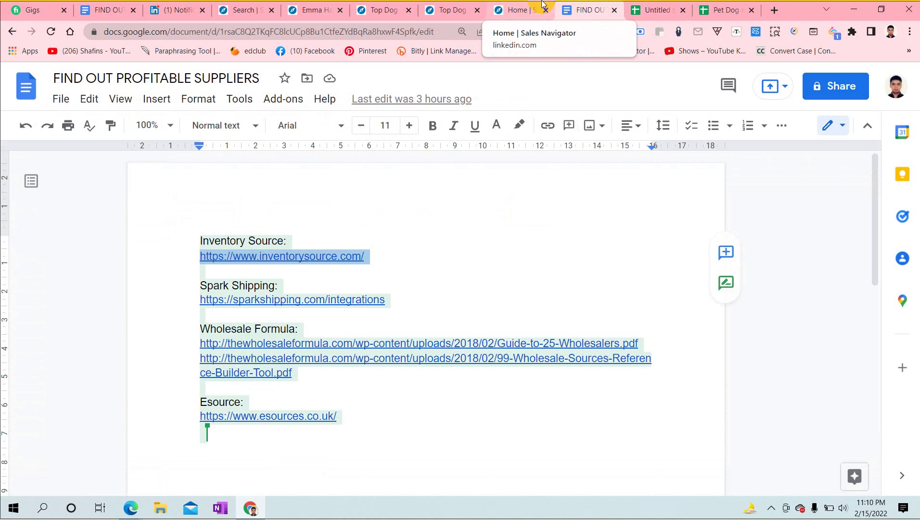
pyautogui.click(542, 5)
pyautogui.click(445, 8)
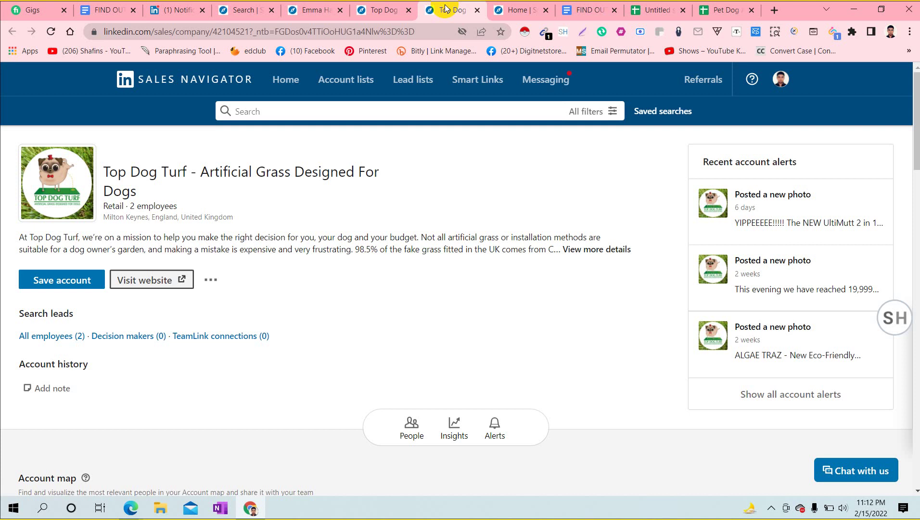
pyautogui.click(378, 9)
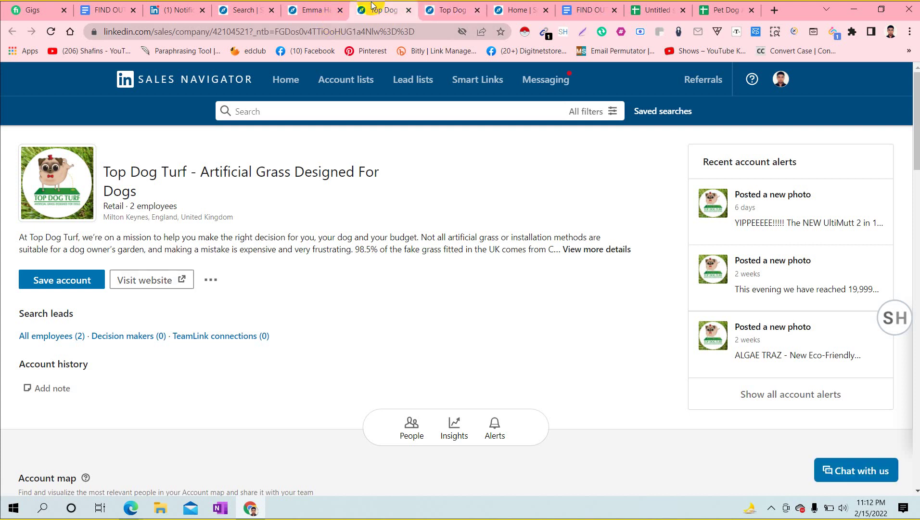
# Step: Compare the columns of the untitled supplier spreadsheet with those of the Pet Dog Accessories lead list
pyautogui.click(640, 9)
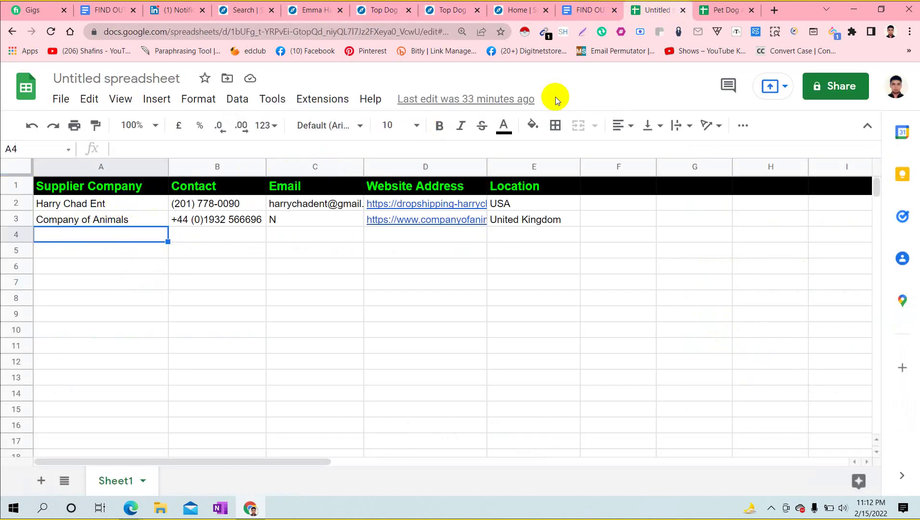
pyautogui.click(719, 4)
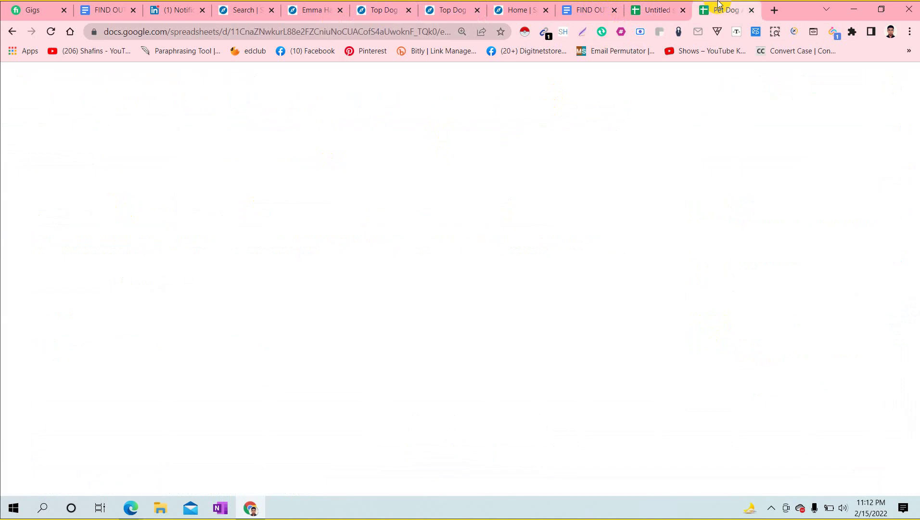
pyautogui.click(650, 9)
pyautogui.click(742, 5)
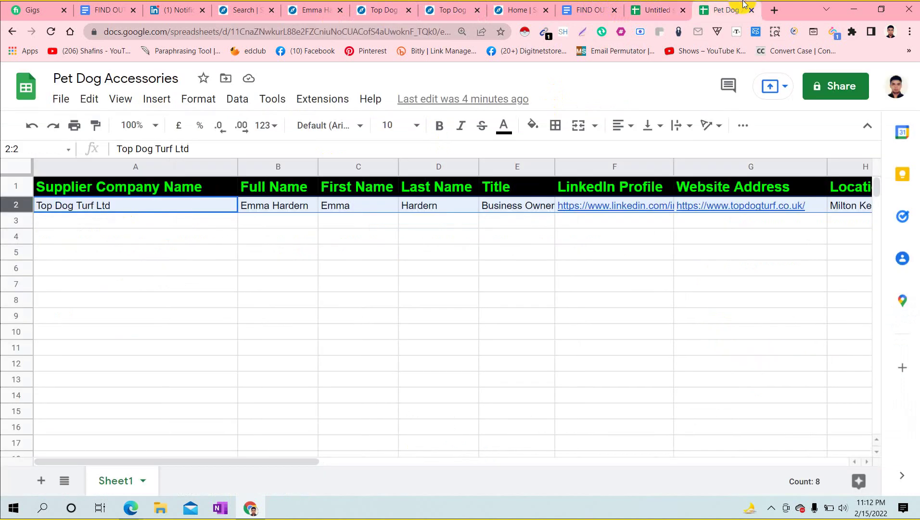
pyautogui.click(669, 8)
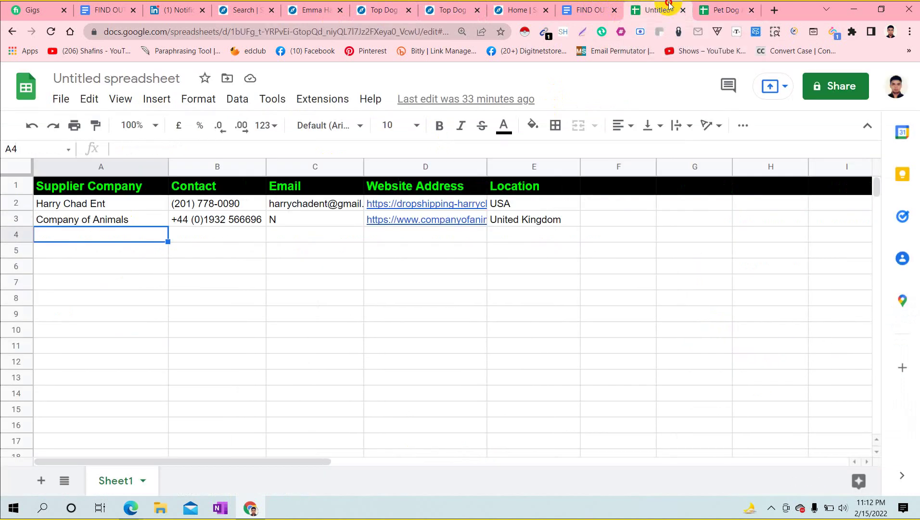
pyautogui.click(723, 5)
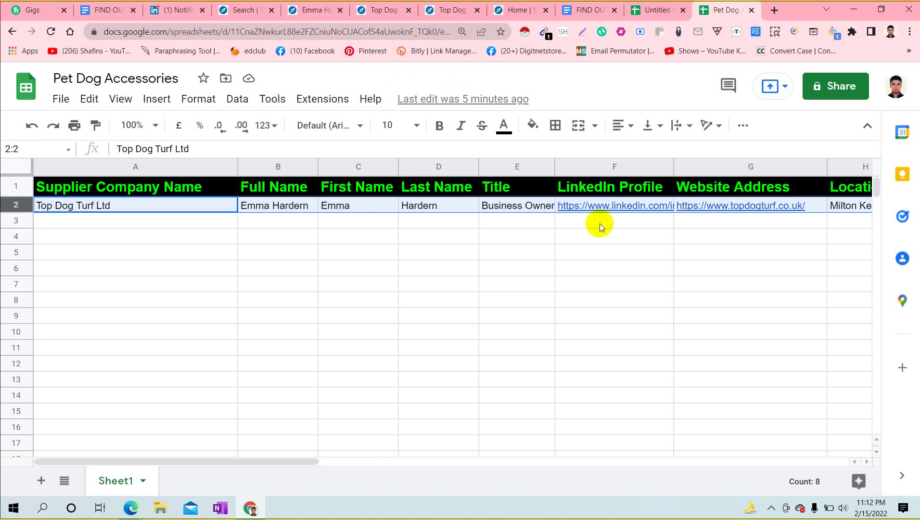
pyautogui.click(603, 277)
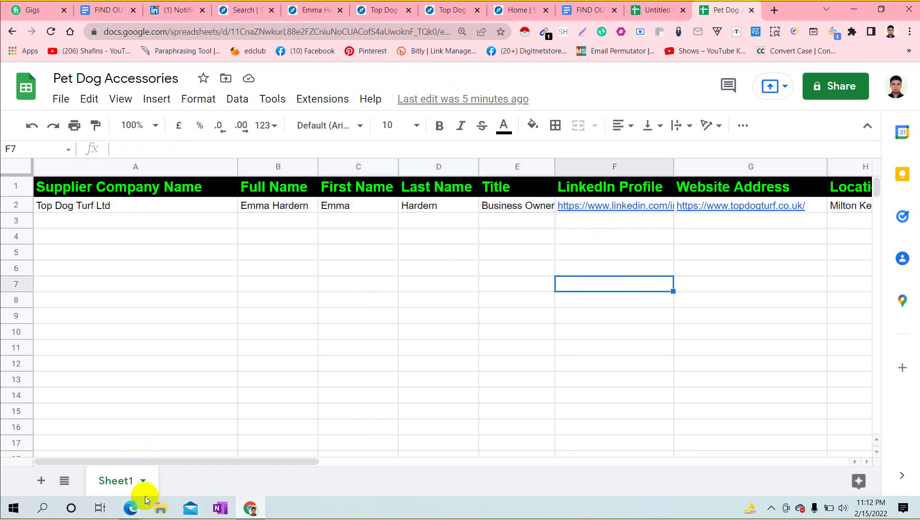
pyautogui.moveTo(139, 509)
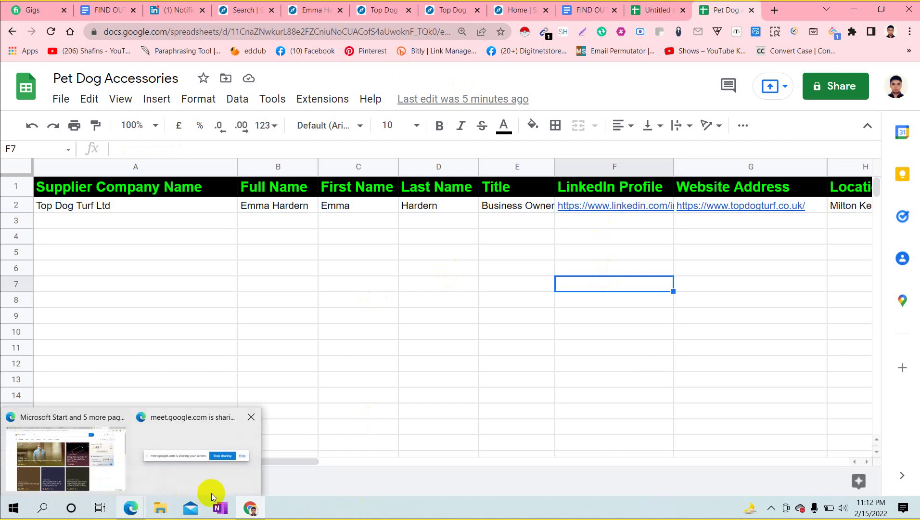
pyautogui.click(249, 508)
pyautogui.click(246, 469)
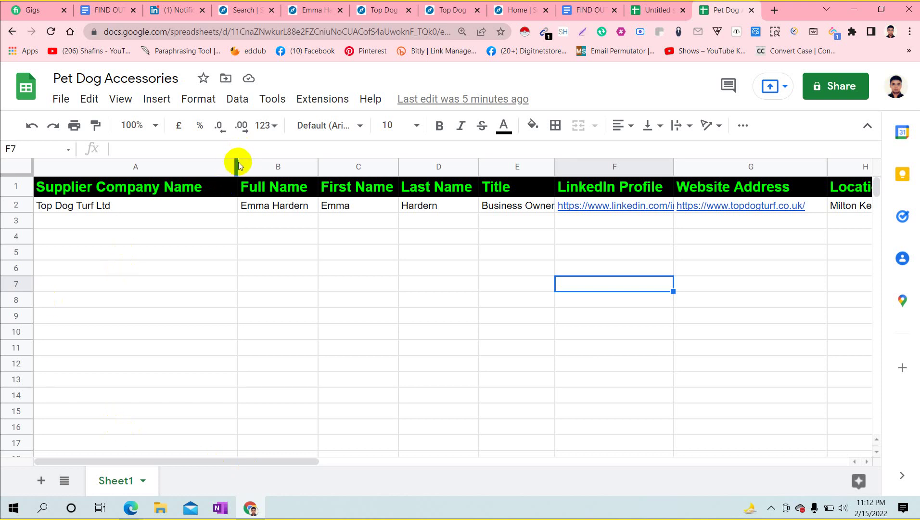
# Step: Narrow the Supplier Company Name column of the Pet Dog Accessories spreadsheet so it just fits its header
pyautogui.moveTo(238, 164); pyautogui.dragTo(201, 161)
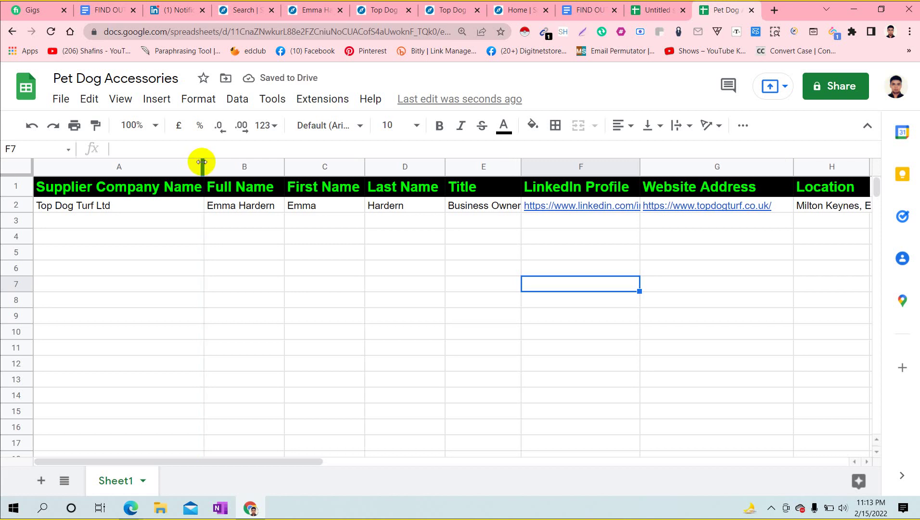
pyautogui.moveTo(201, 162); pyautogui.dragTo(208, 162)
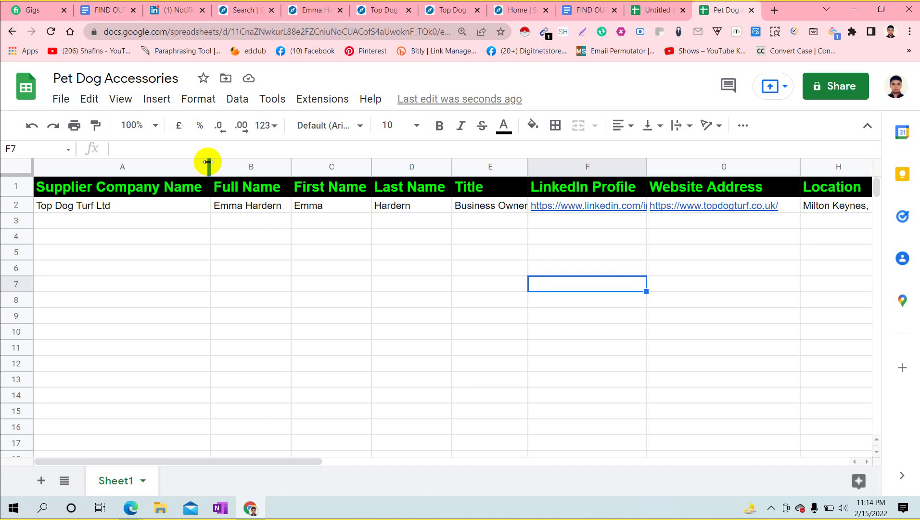
# Step: Go back through the open LinkedIn pages to the Top Dog Turf business owner's lead page in Sales Navigator
pyautogui.click(135, 8)
pyautogui.click(183, 9)
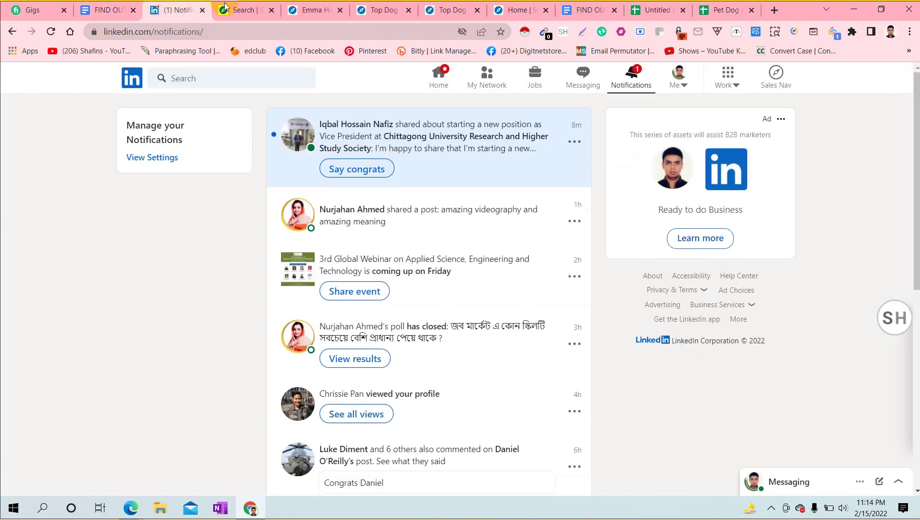
pyautogui.click(264, 9)
pyautogui.click(311, 10)
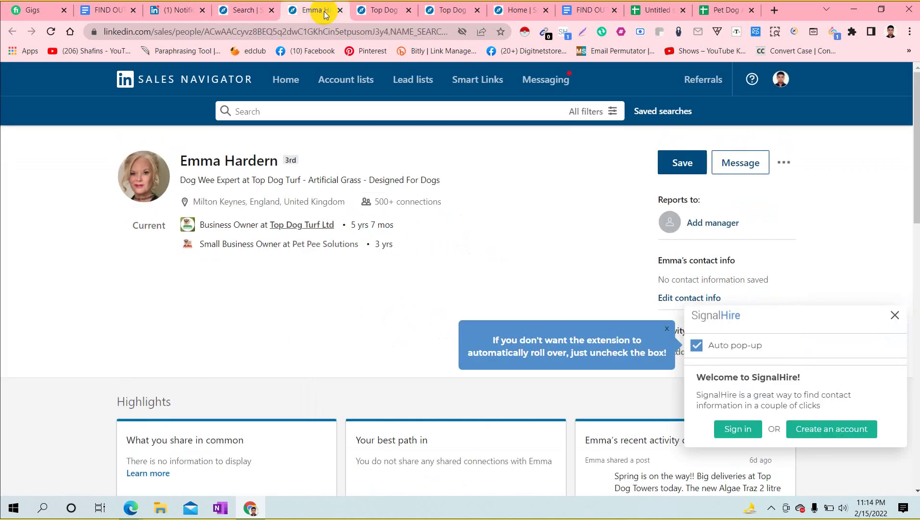
# Step: Look back over the pet dog accessories owner search and Top Dog Turf lead page, then close the Pet Dog Accessories spreadsheet
pyautogui.click(263, 5)
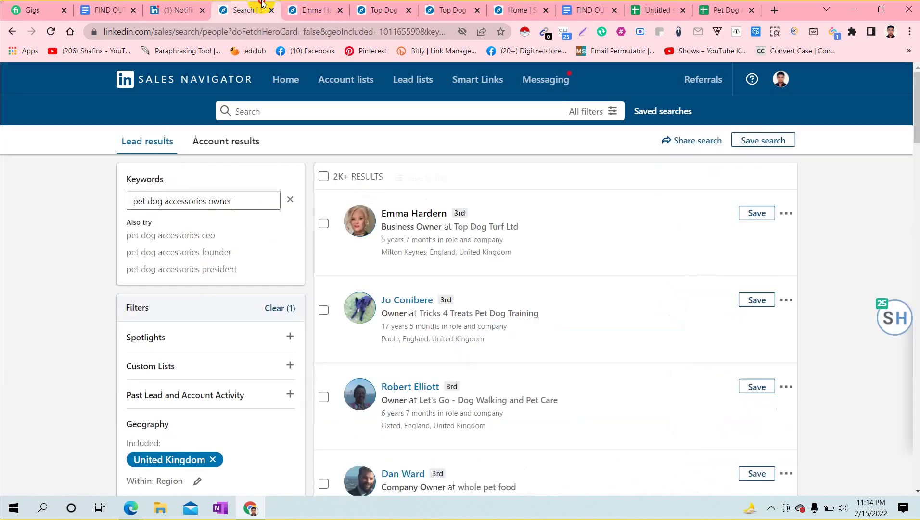
pyautogui.click(304, 9)
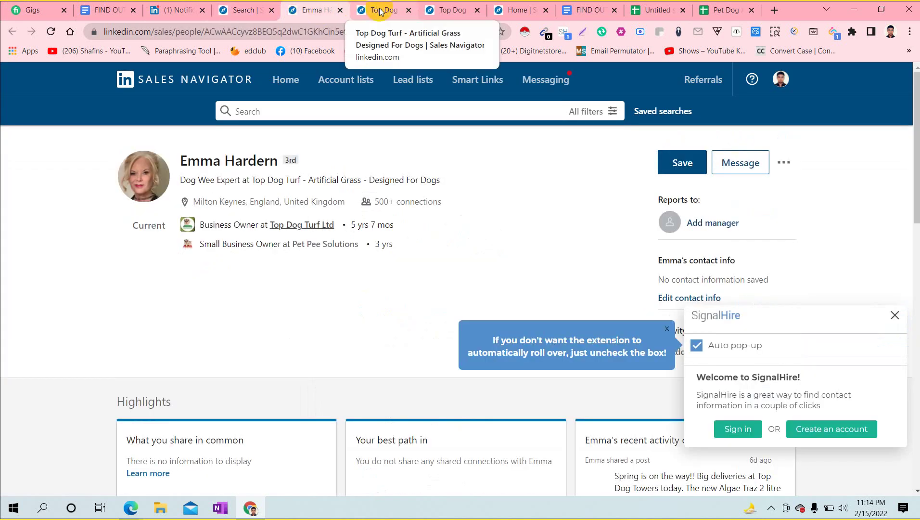
pyautogui.click(656, 10)
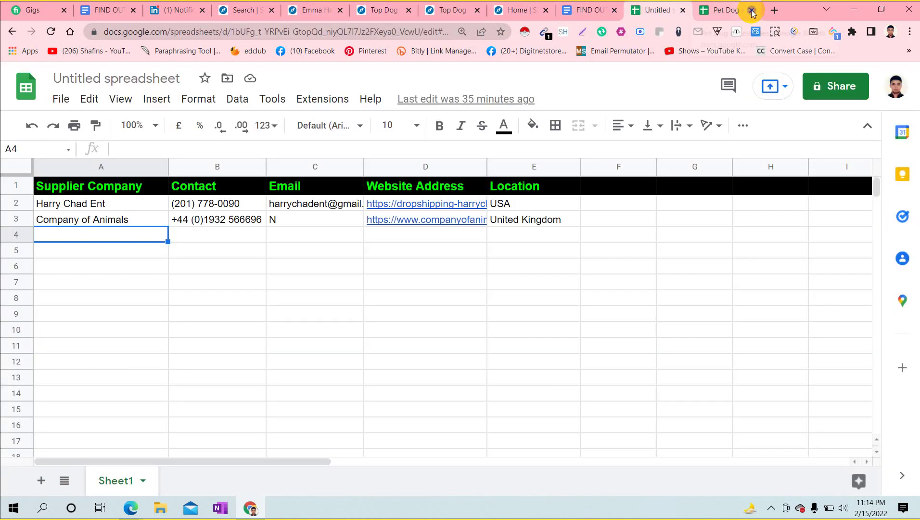
pyautogui.click(752, 10)
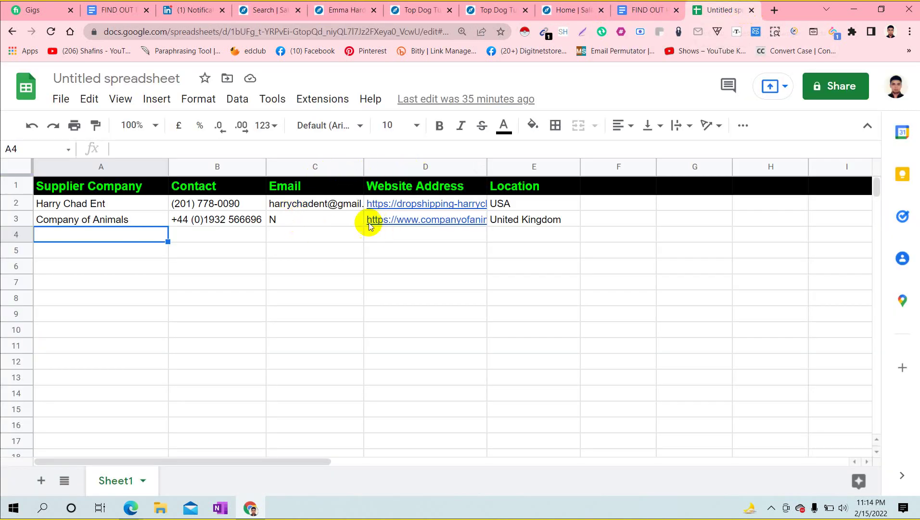
# Step: Try a slightly wider Email column in the untitled supplier spreadsheet and examine the Company of Animals row
pyautogui.moveTo(364, 165); pyautogui.dragTo(374, 166)
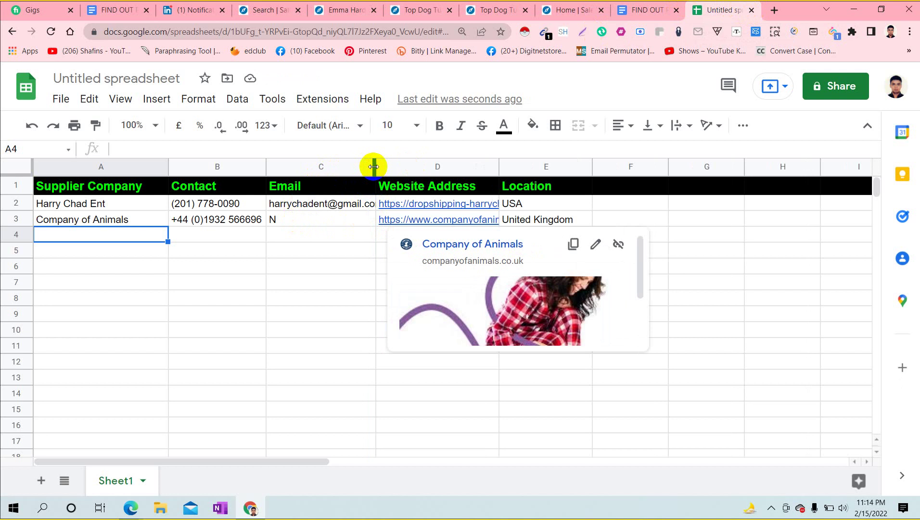
pyautogui.moveTo(374, 166); pyautogui.dragTo(359, 169)
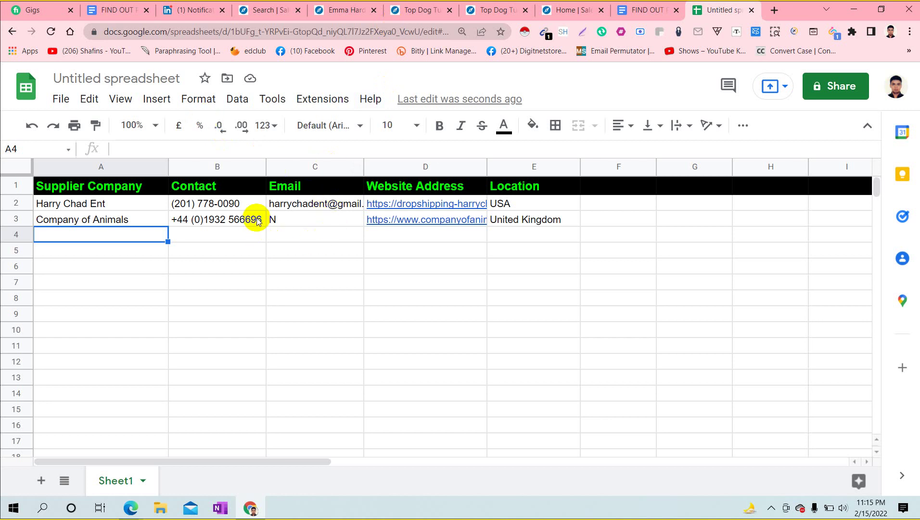
pyautogui.click(302, 217)
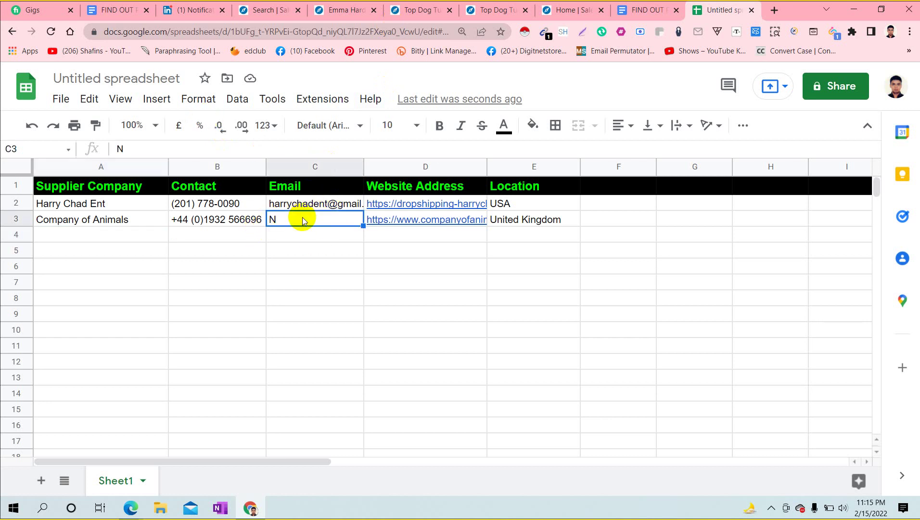
pyautogui.click(11, 214)
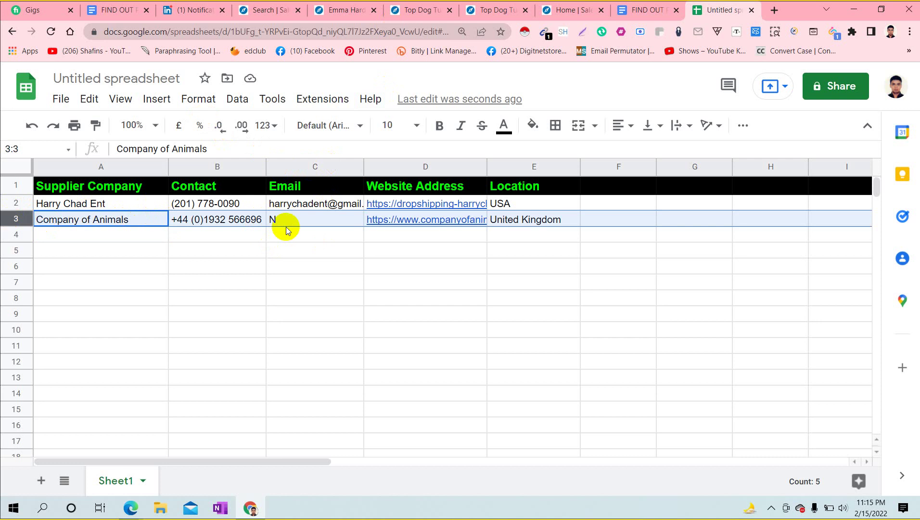
# Step: Review the Top Dog Turf account page, the FIND OUT PROFITABLE SUPPLIERS document and the untitled supplier spreadsheet
pyautogui.click(328, 5)
pyautogui.click(431, 3)
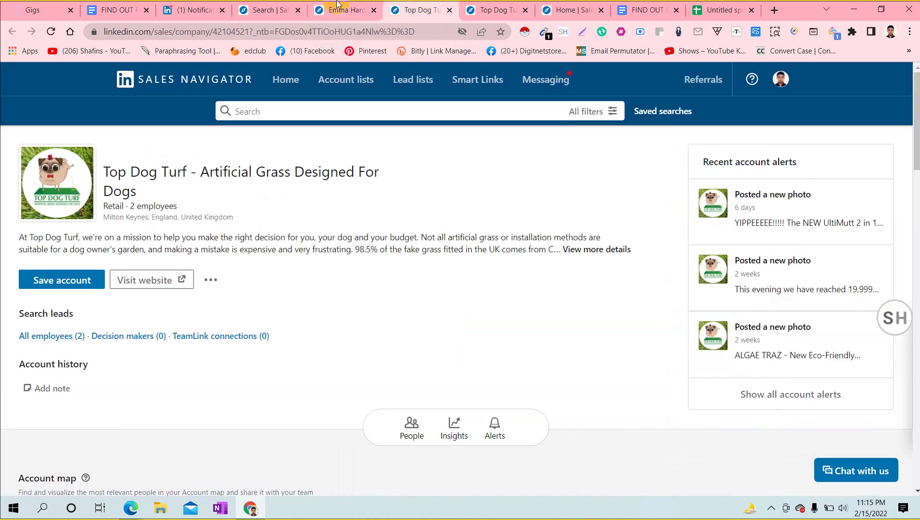
pyautogui.click(126, 10)
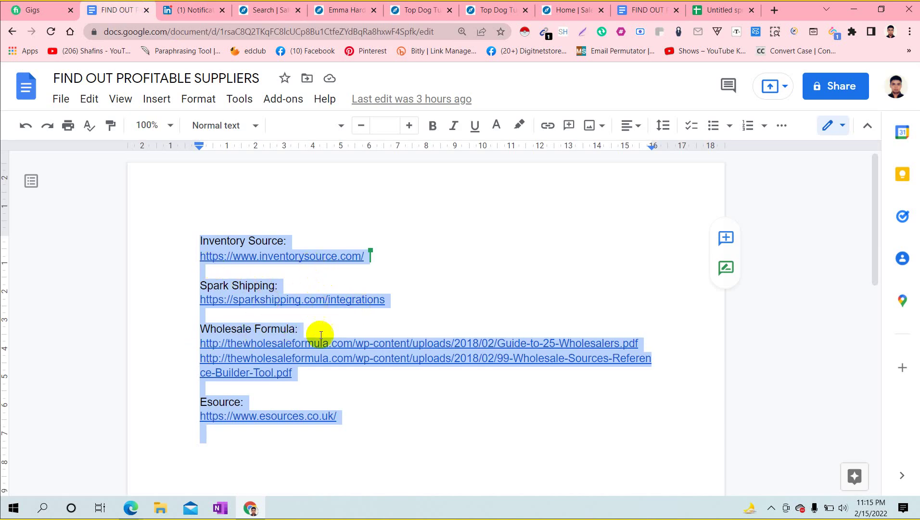
pyautogui.click(661, 5)
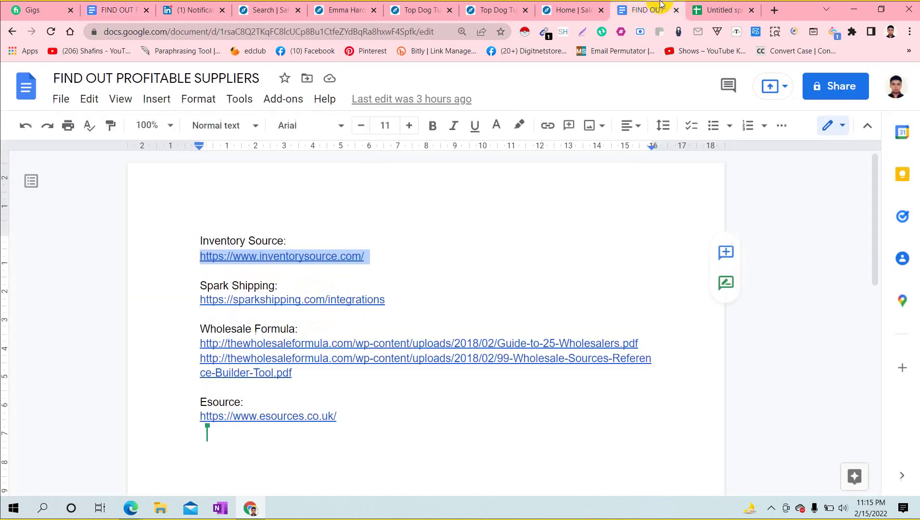
pyautogui.click(701, 6)
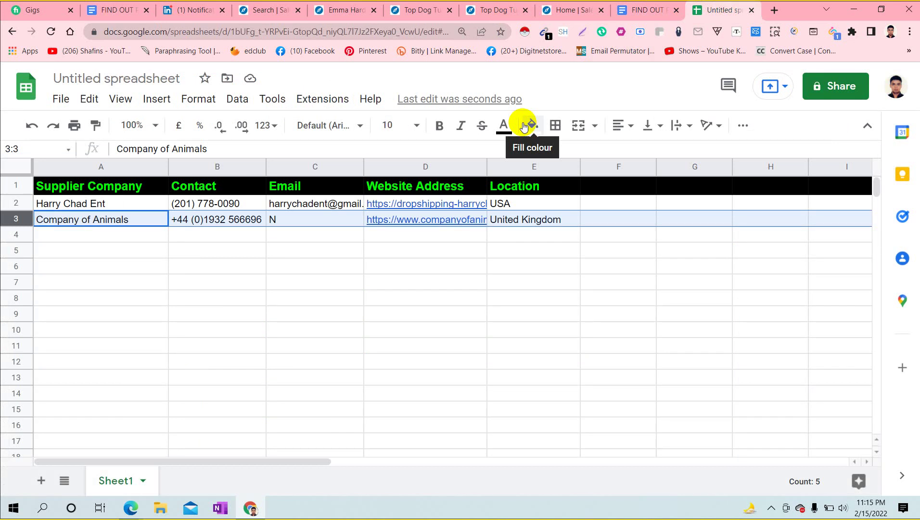
# Step: Go back through the open LinkedIn notifications, Top Dog Turf account pages and pet dog accessories owner lead search
pyautogui.click(209, 4)
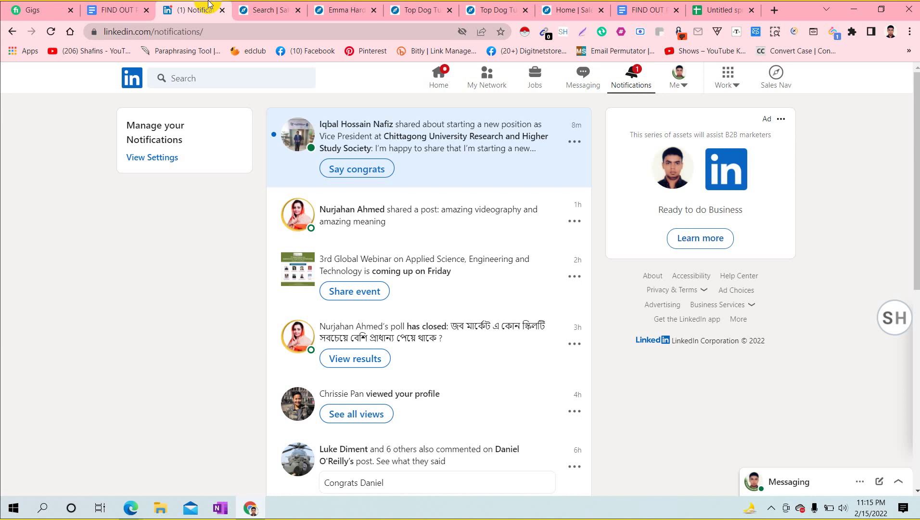
pyautogui.click(571, 9)
pyautogui.click(505, 5)
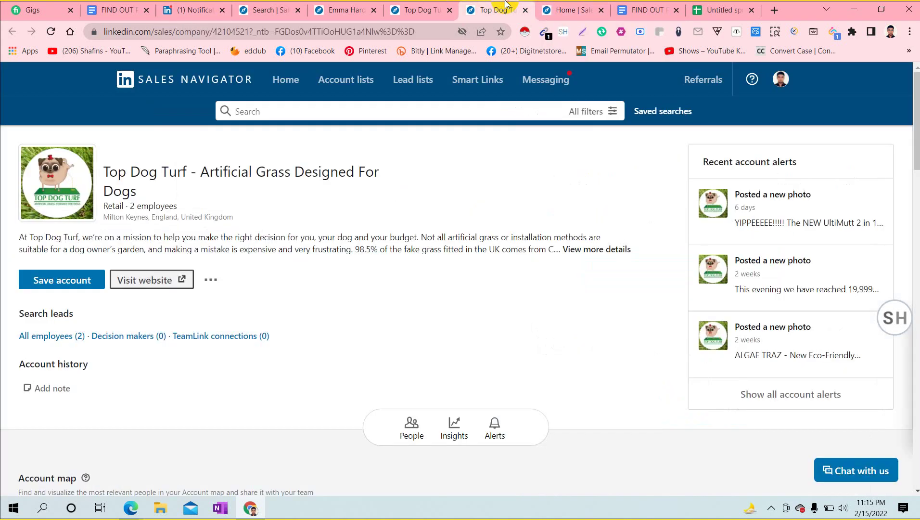
pyautogui.click(414, 8)
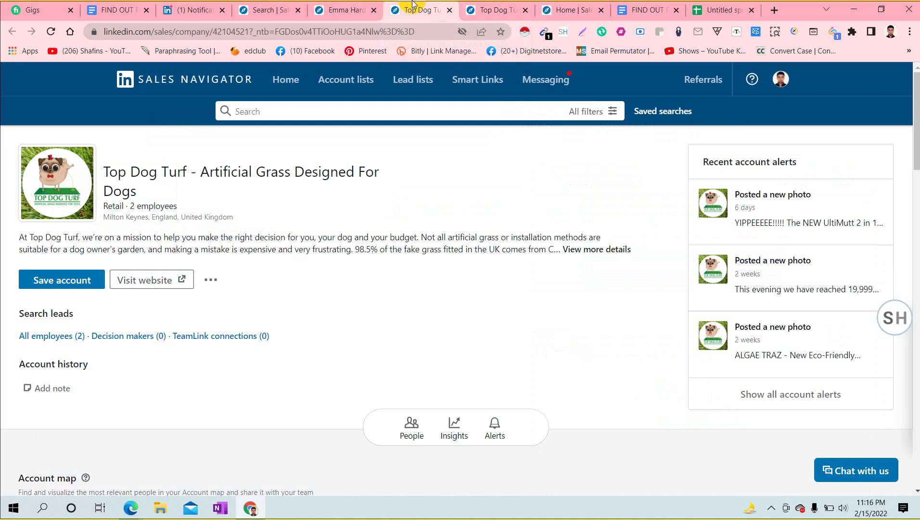
pyautogui.click(362, 5)
pyautogui.click(294, 5)
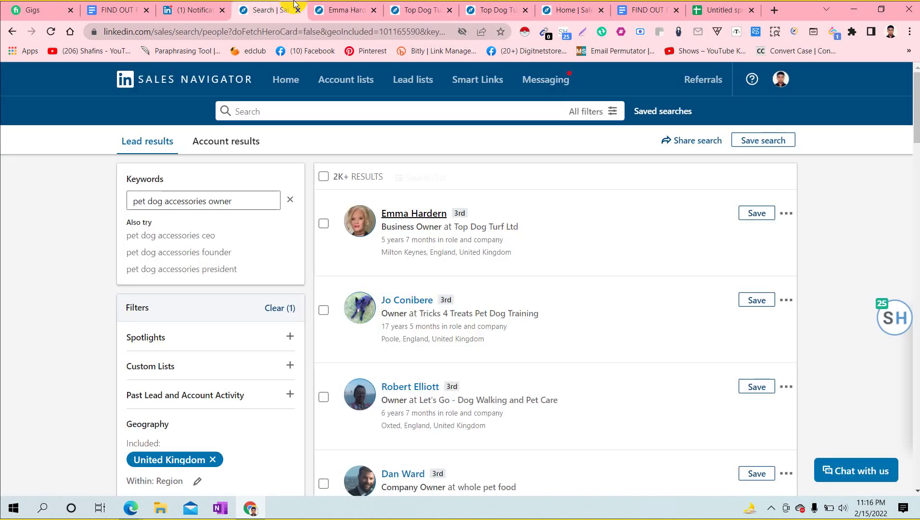
pyautogui.click(201, 4)
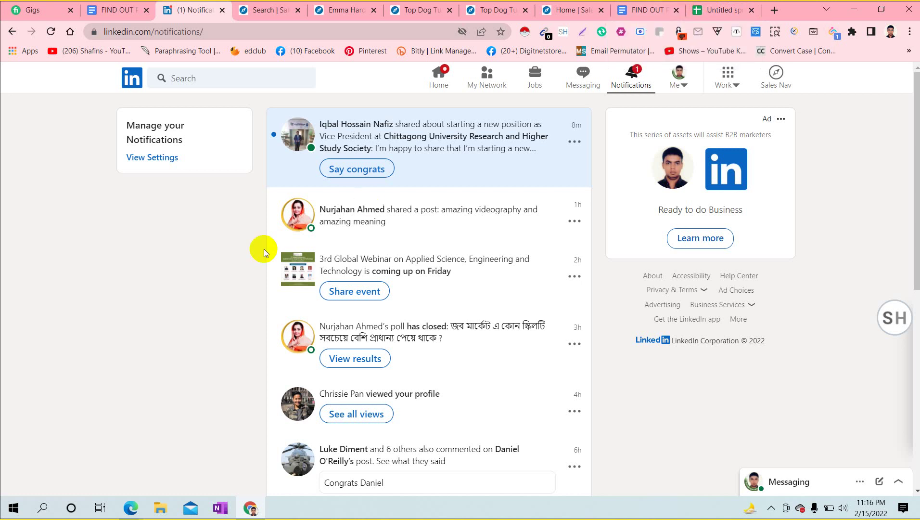
pyautogui.click(100, 508)
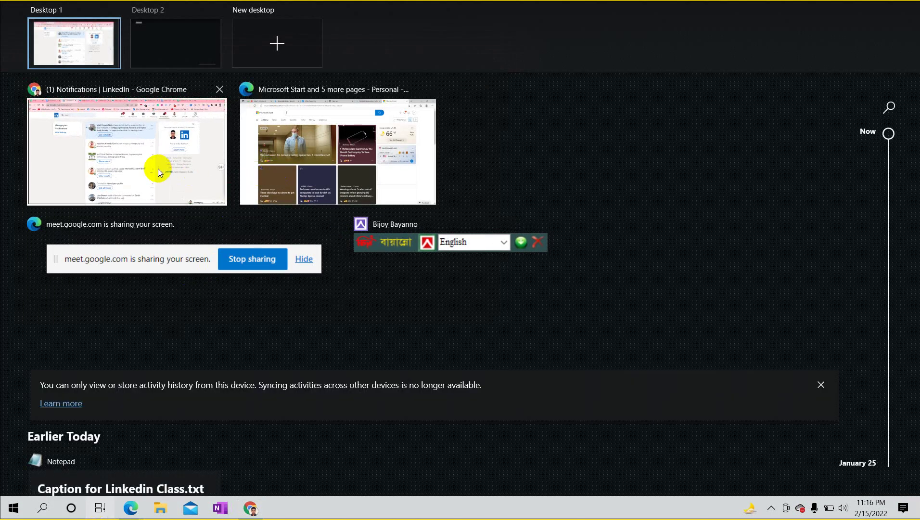
pyautogui.click(159, 169)
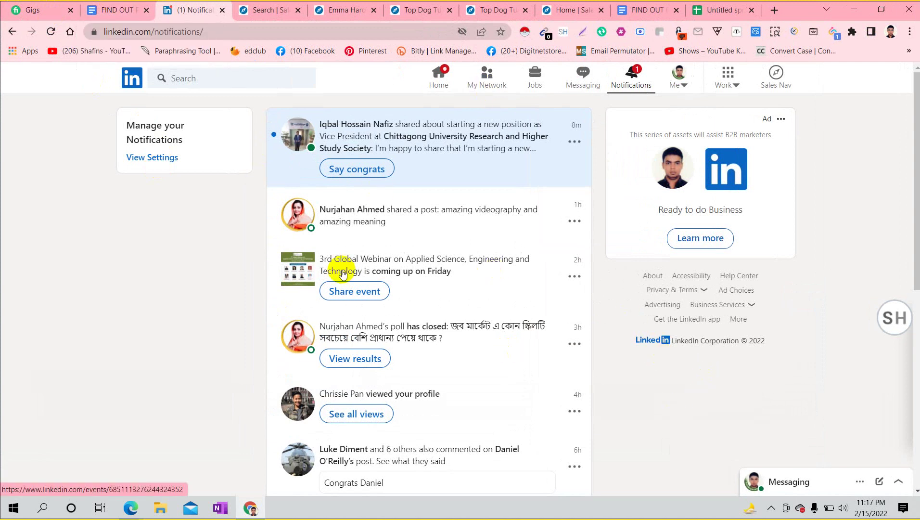
pyautogui.click(102, 509)
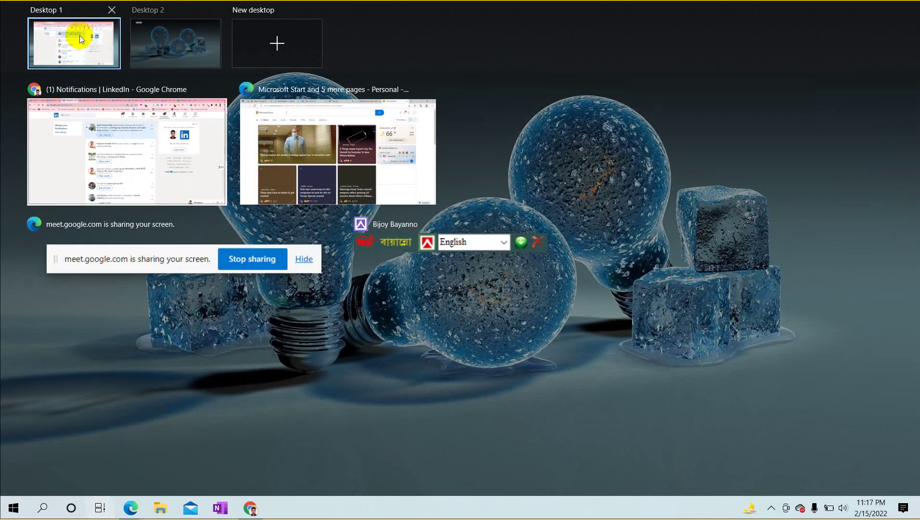
pyautogui.click(75, 22)
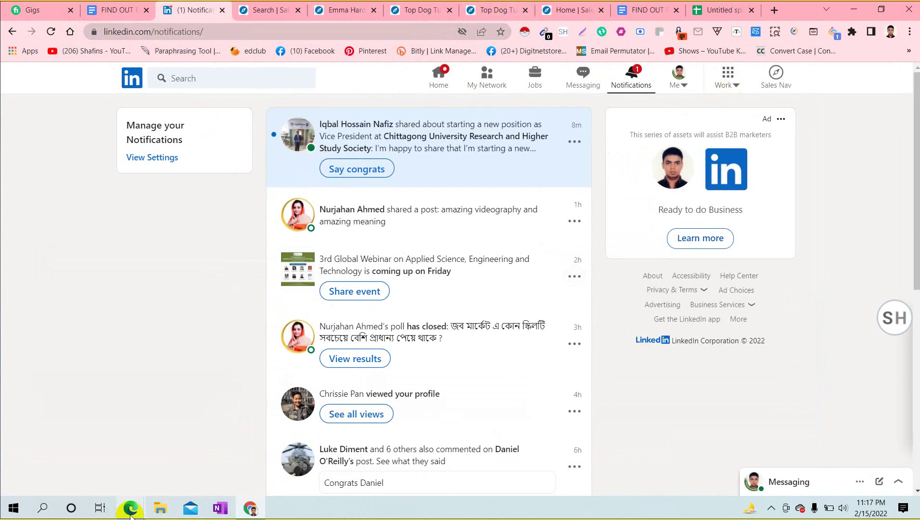
# Step: Switch to the Google Meet session in Microsoft Edge and end the video call for everyone
pyautogui.moveTo(131, 514)
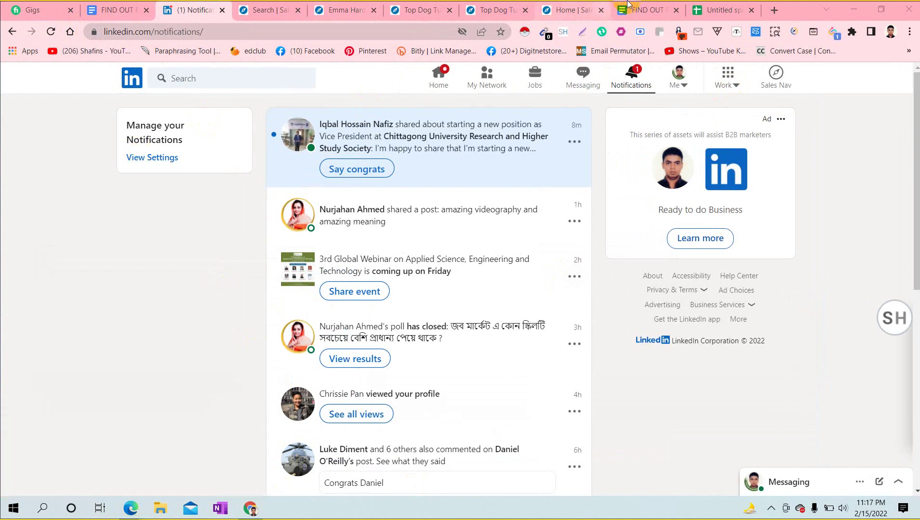
pyautogui.click(736, 4)
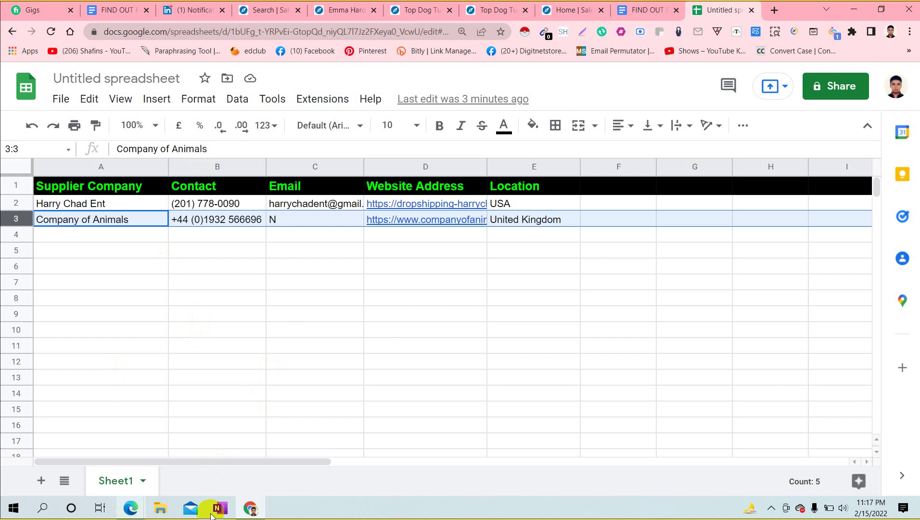
pyautogui.moveTo(133, 510)
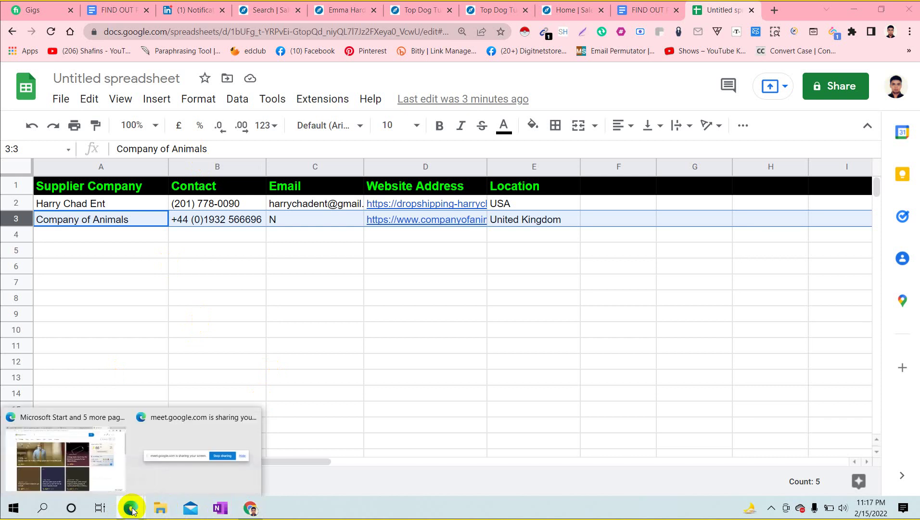
pyautogui.click(58, 414)
pyautogui.click(92, 9)
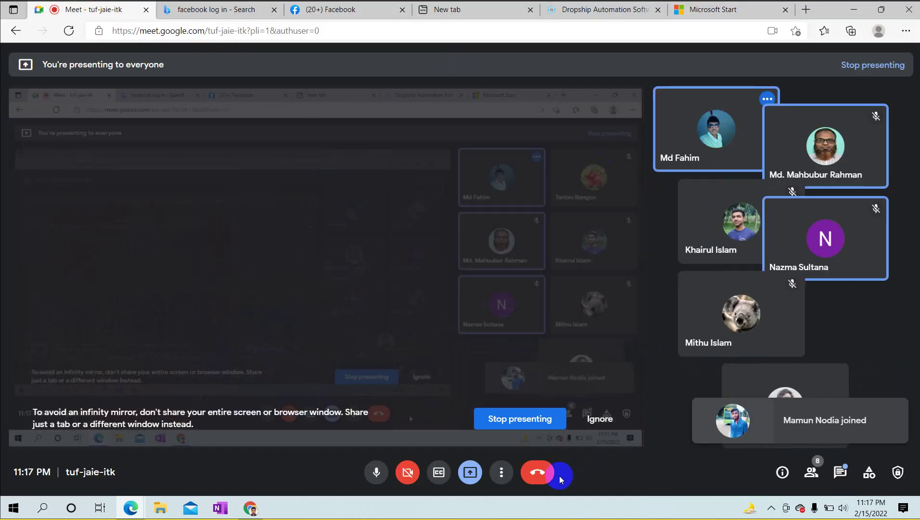
pyautogui.click(539, 473)
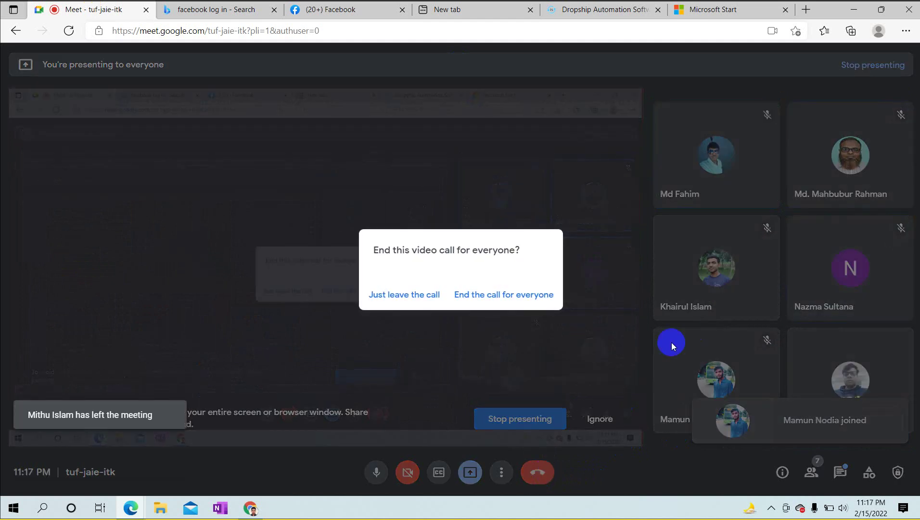
pyautogui.click(542, 296)
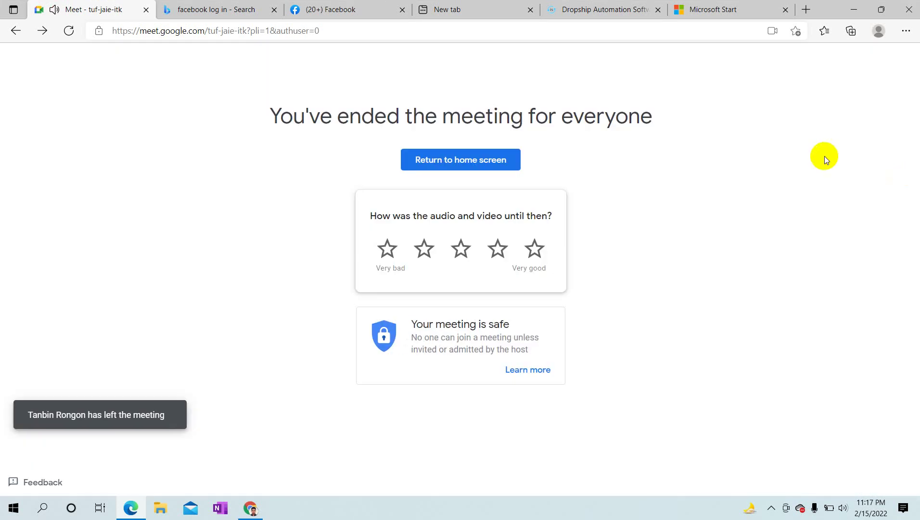